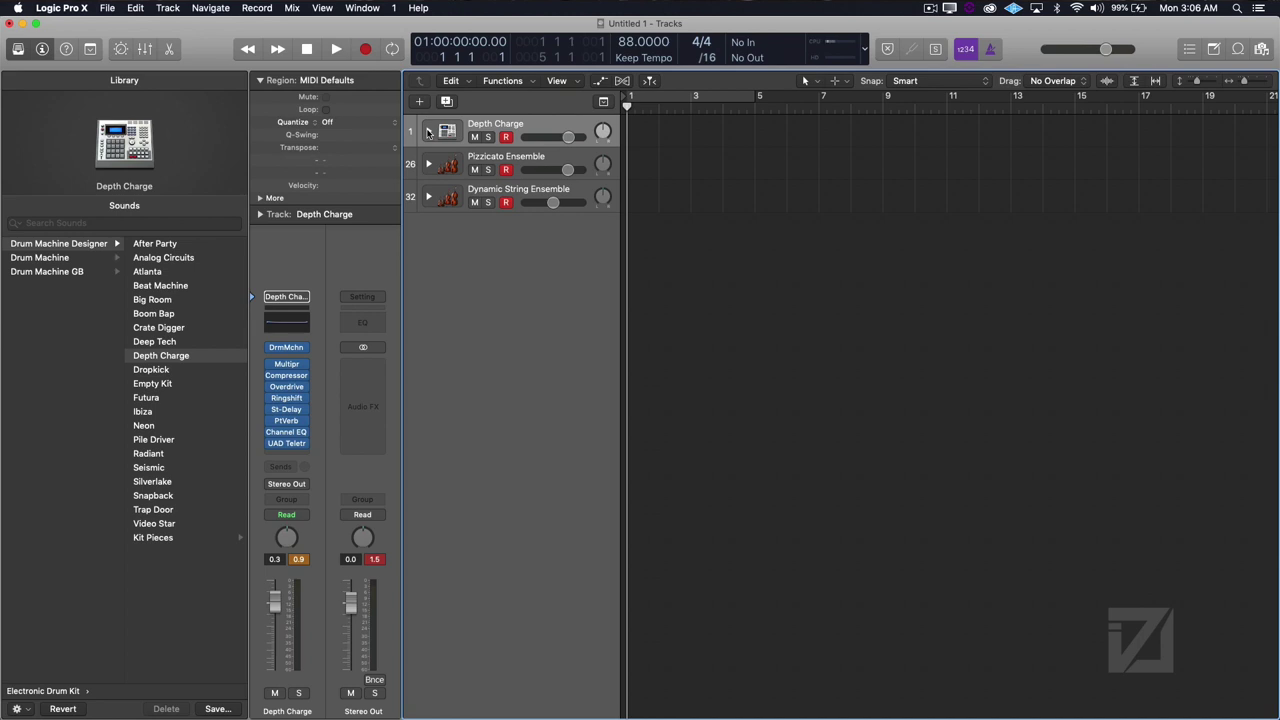
- Set the project's synchronization mode to MTC in Logic Pro X's project settings
{"action": "key", "text": "super+Tab"}
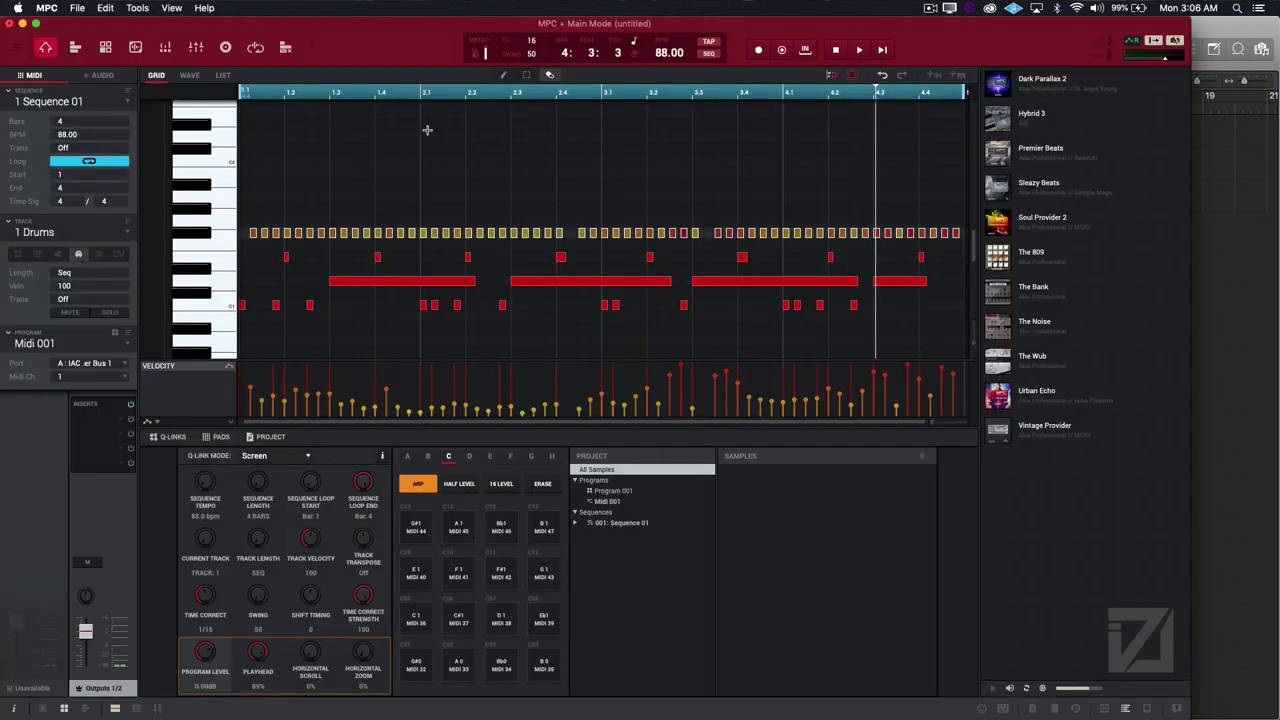
{"action": "key", "text": "super+Tab"}
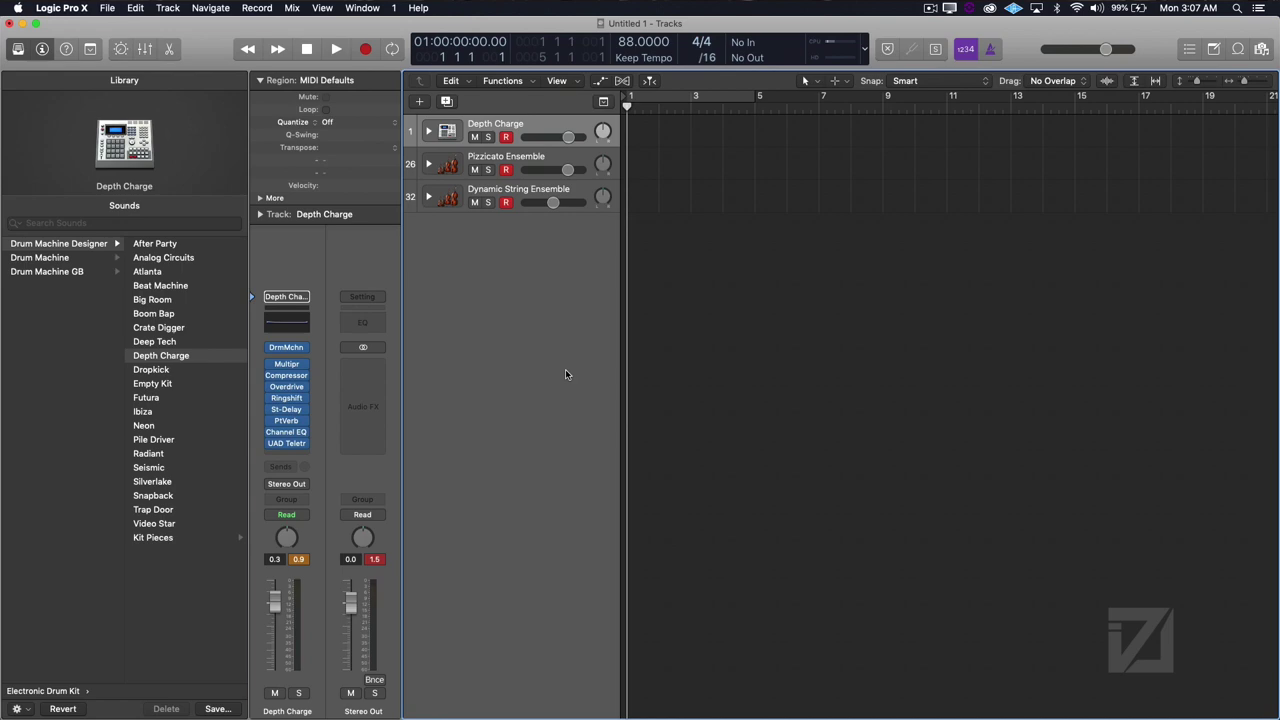
{"action": "key", "text": "alt+p"}
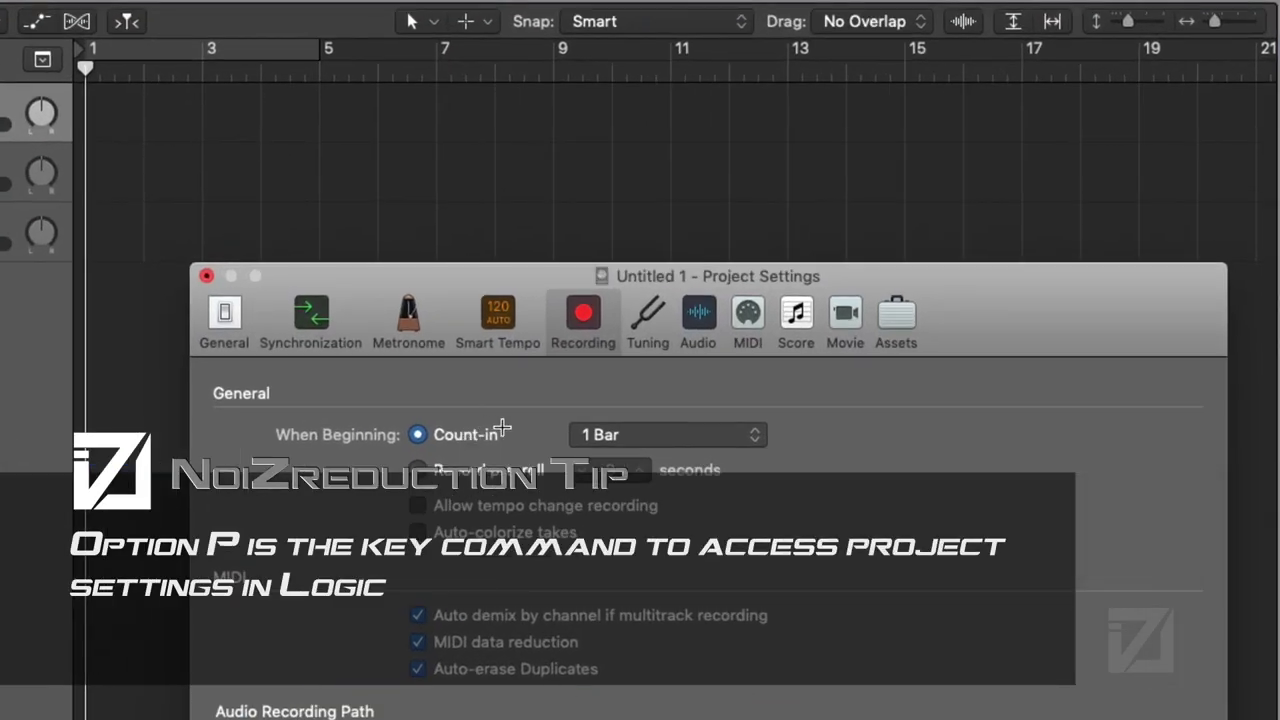
{"action": "left_click", "coordinate": [749, 320]}
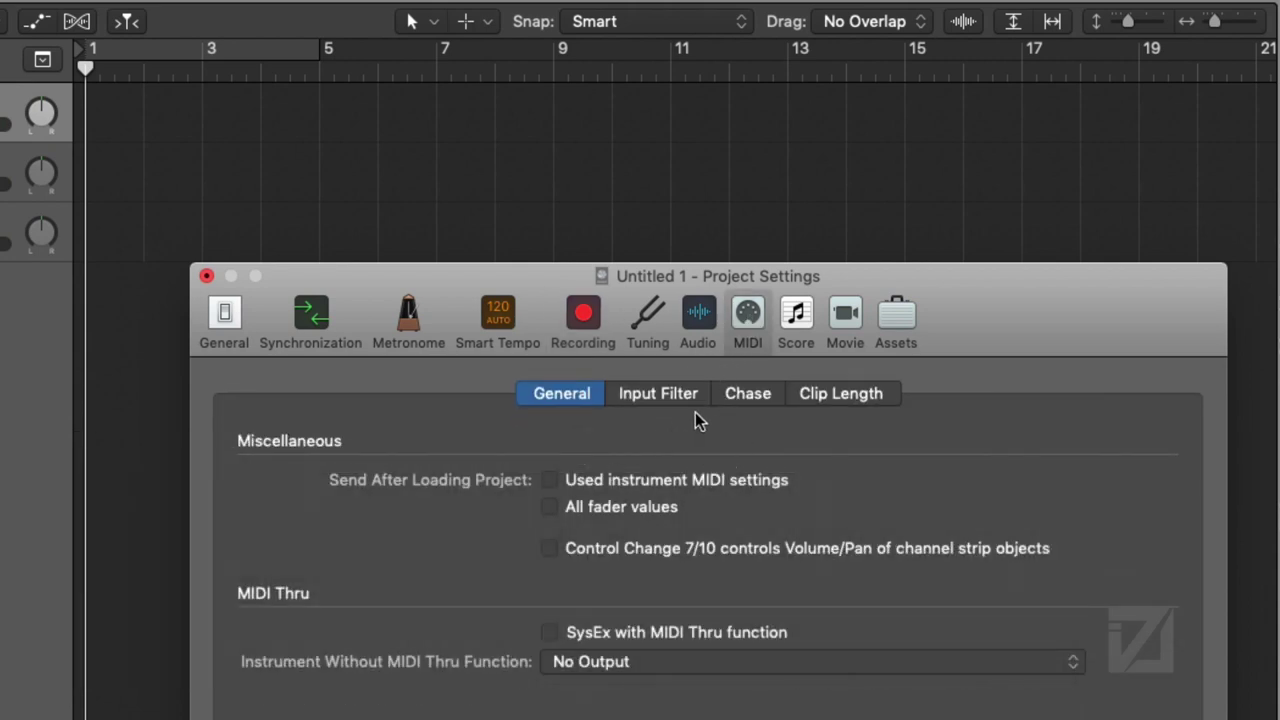
{"action": "left_click", "coordinate": [320, 318]}
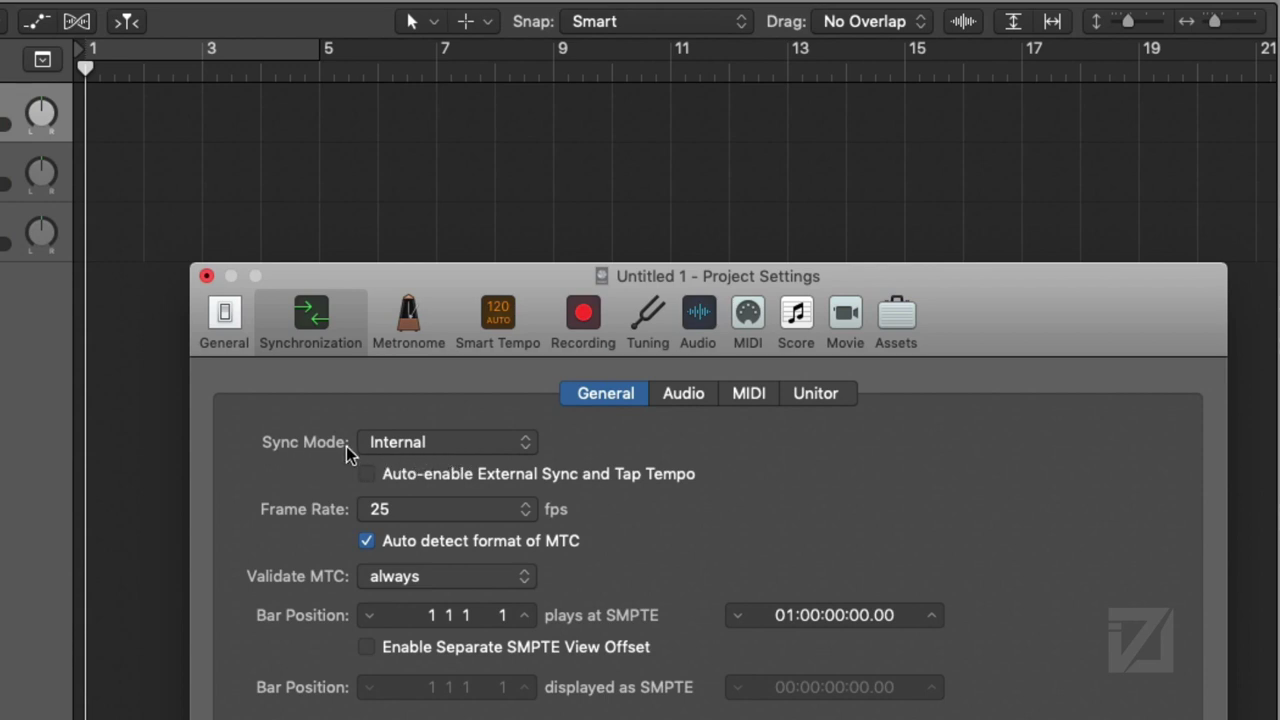
{"action": "left_click", "coordinate": [400, 442]}
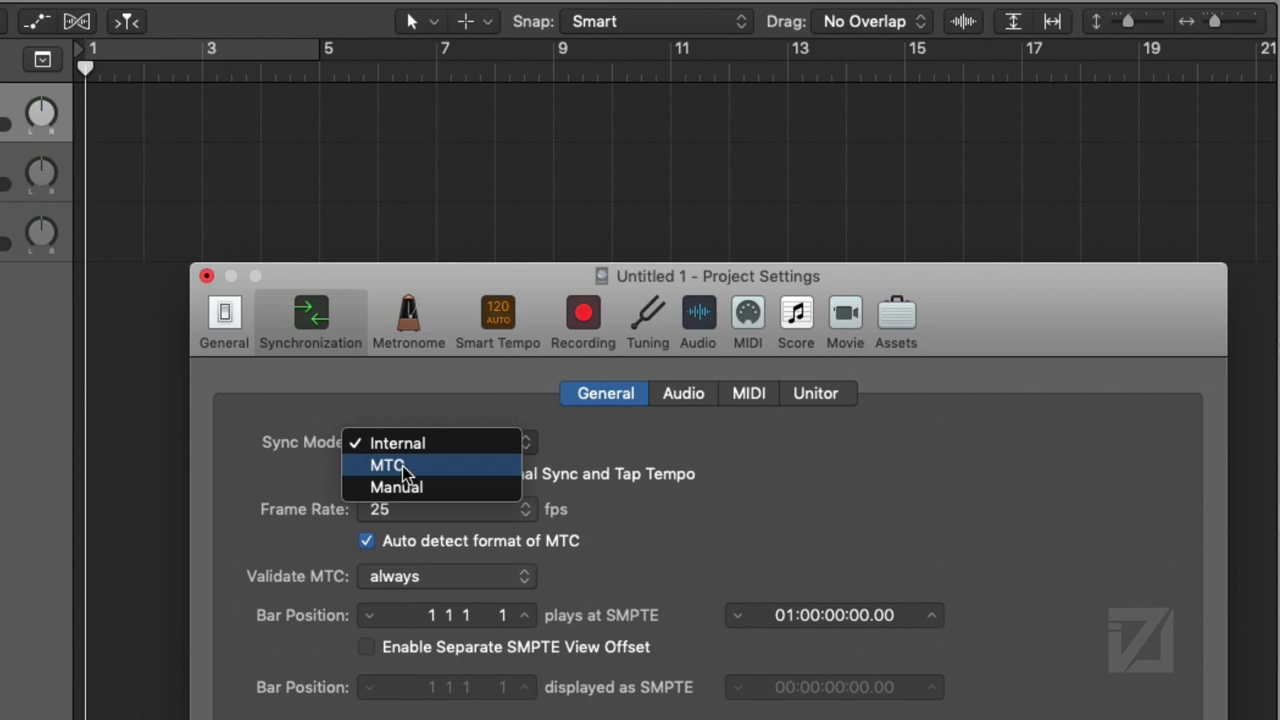
{"action": "left_click", "coordinate": [402, 466]}
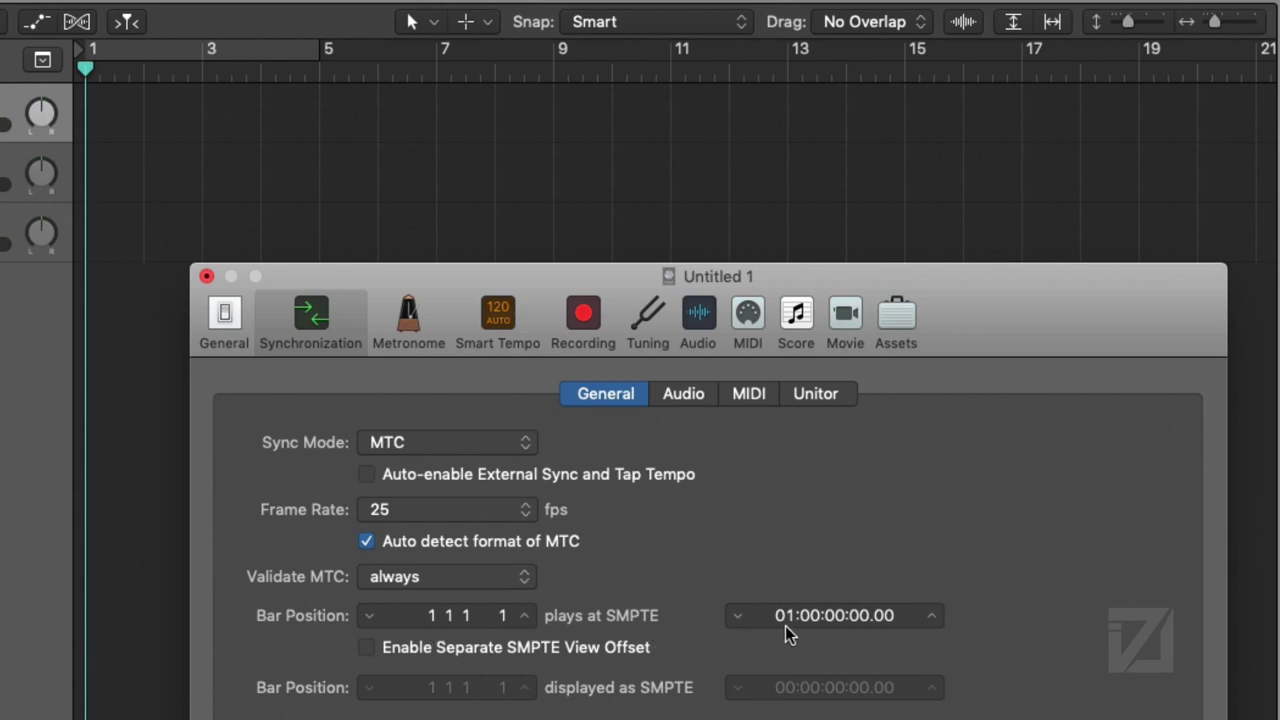
- Enable Auto-enable External Sync and Tap Tempo, switching the sync mode to Internal and back to MTC
{"action": "left_click", "coordinate": [367, 474]}
{"action": "left_click", "coordinate": [423, 442]}
{"action": "left_click", "coordinate": [423, 422]}
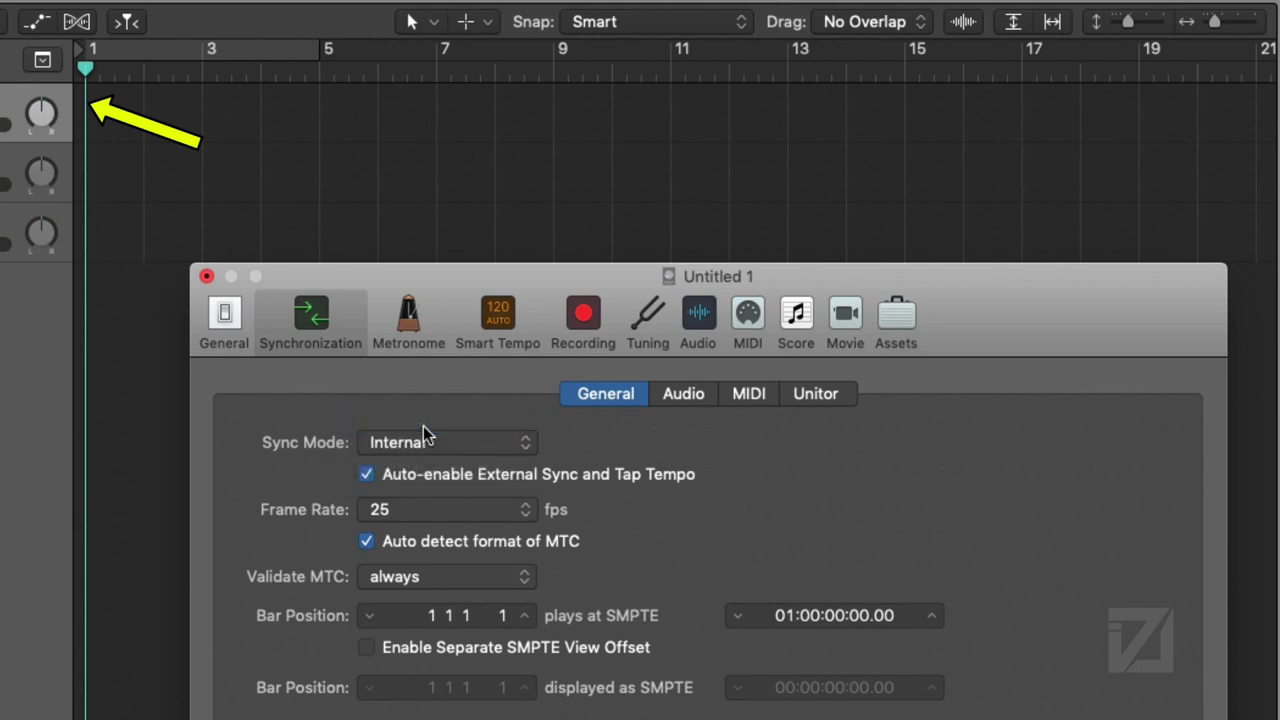
{"action": "left_click", "coordinate": [420, 445]}
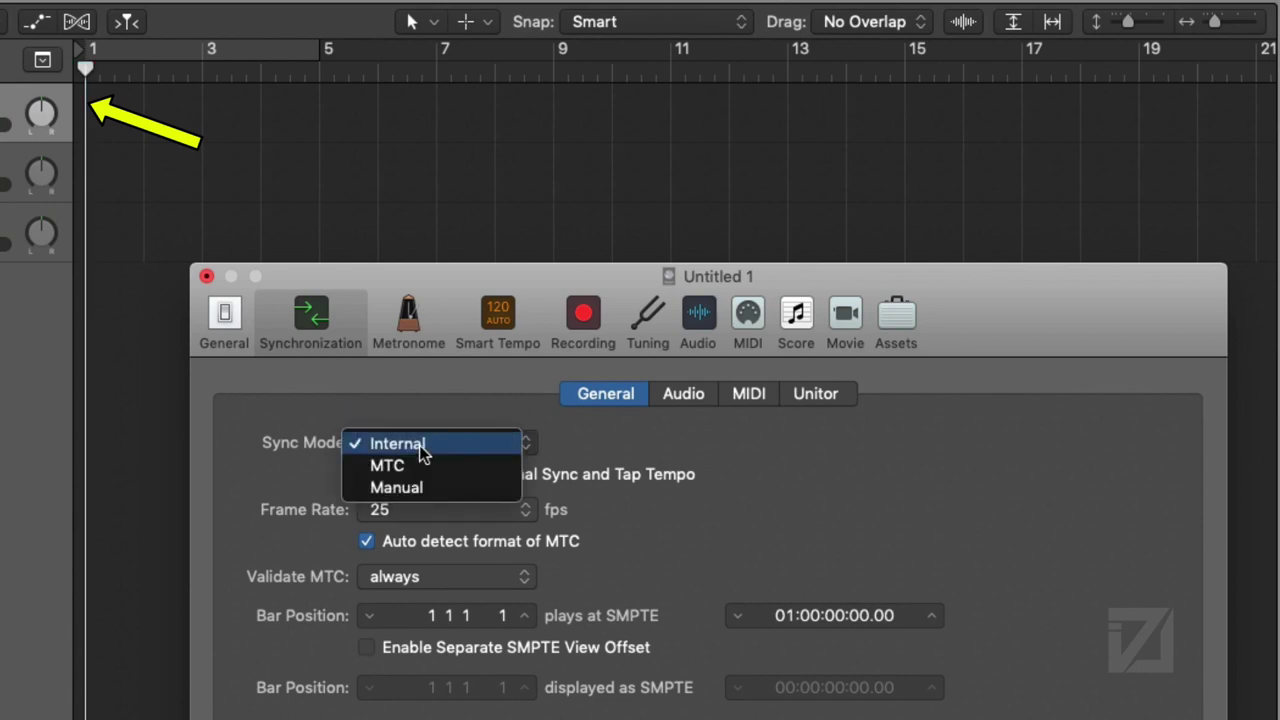
{"action": "left_click", "coordinate": [417, 468]}
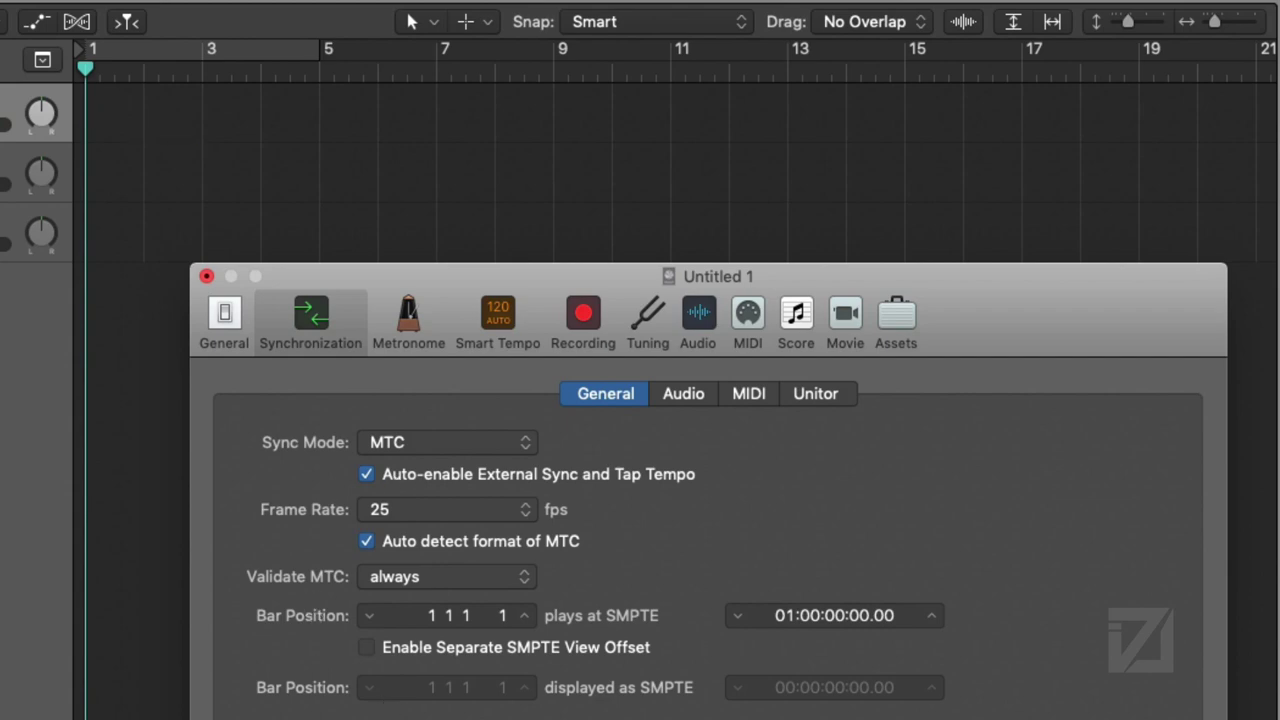
- Switch to MPC and configure its sync preferences to send MIDI Time Code (MTC) to IAC Driver Bus 1 with start time 1:0:0:0
{"action": "key", "text": "super+Tab"}
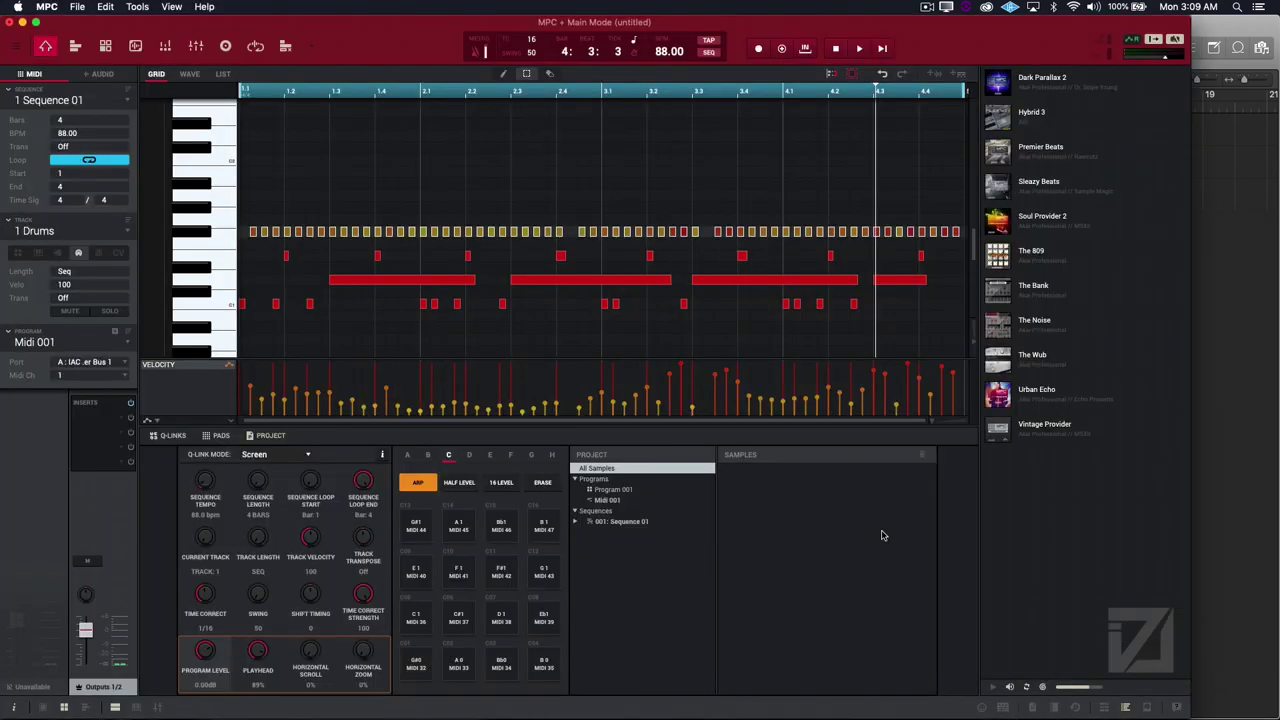
{"action": "key", "text": "super+comma"}
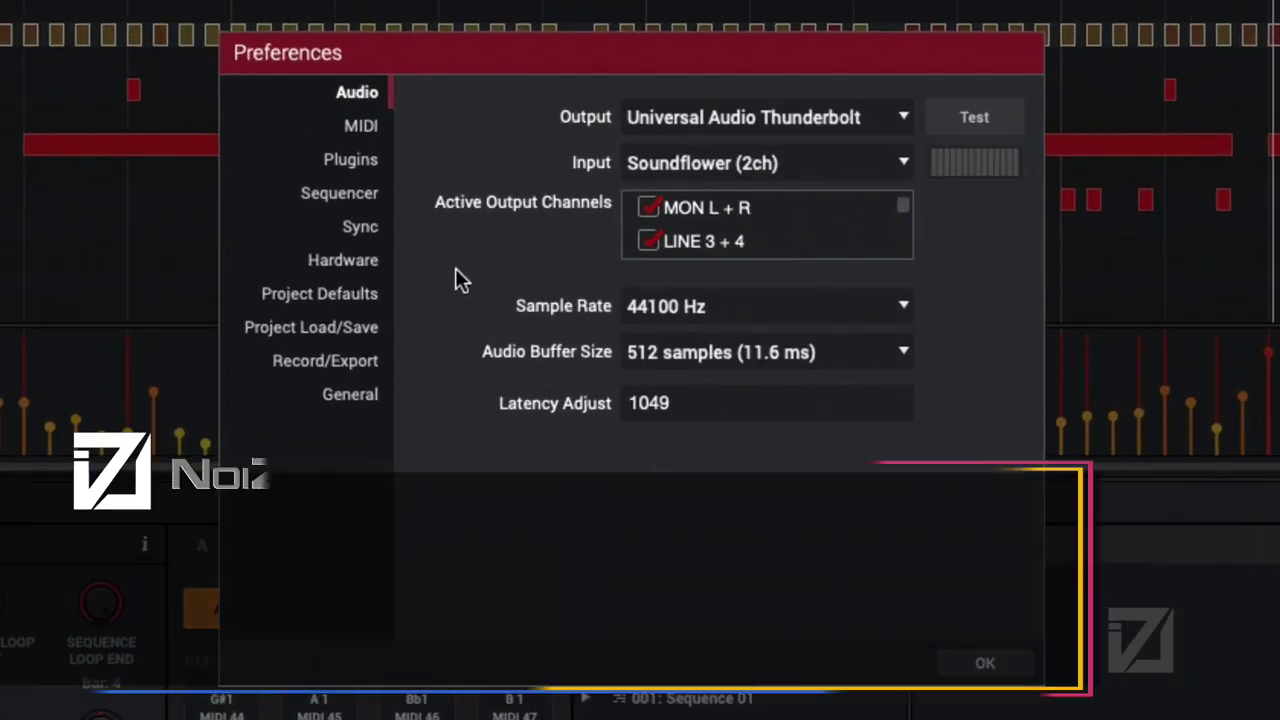
{"action": "left_click", "coordinate": [377, 236]}
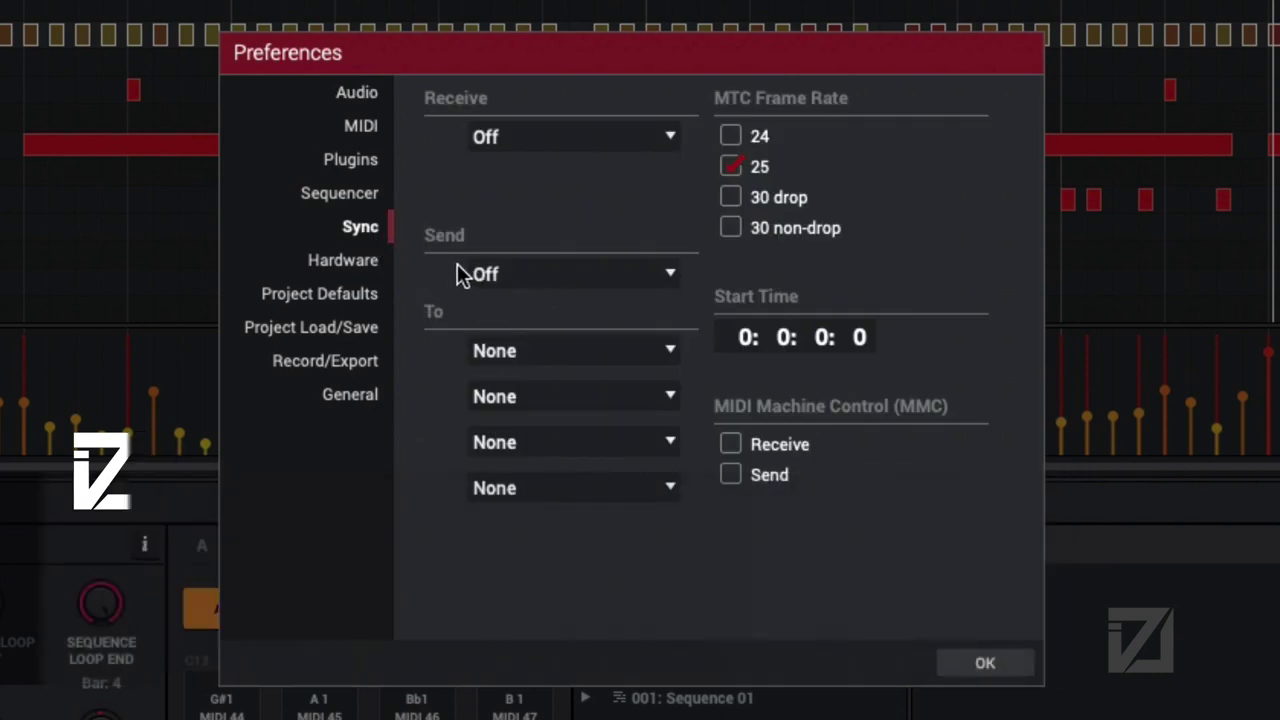
{"action": "left_click", "coordinate": [512, 277]}
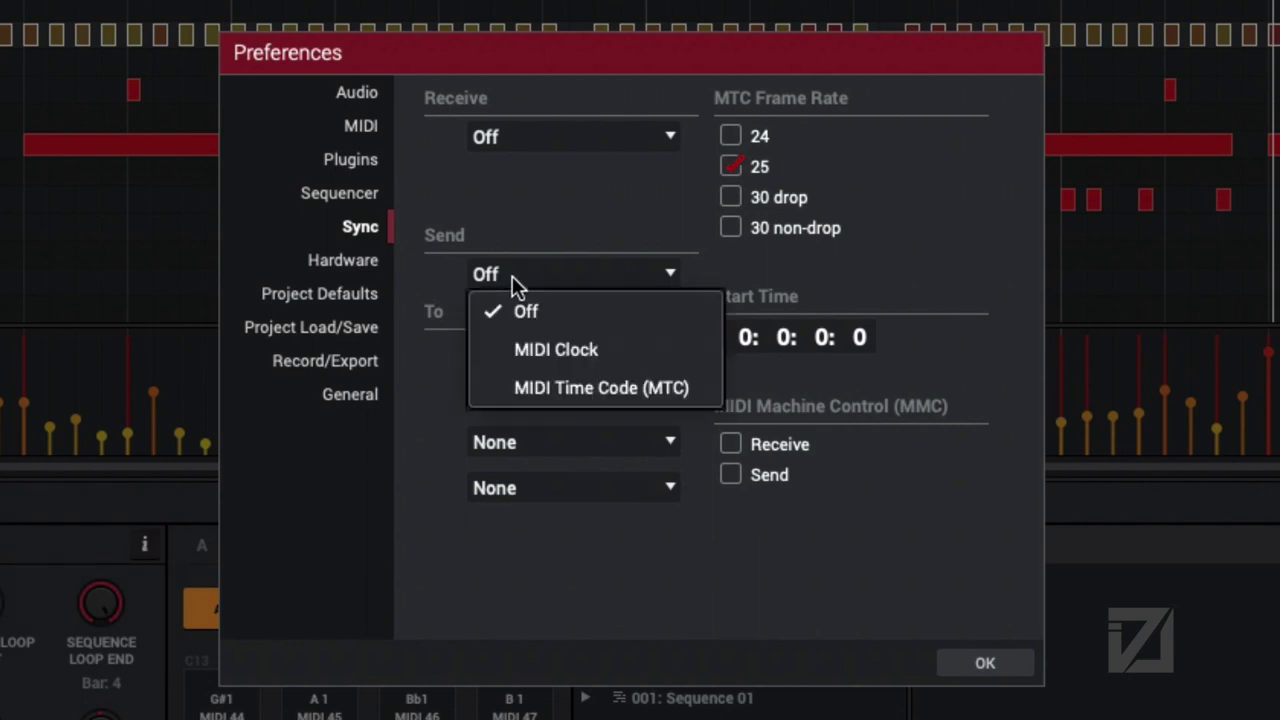
{"action": "left_click", "coordinate": [564, 388]}
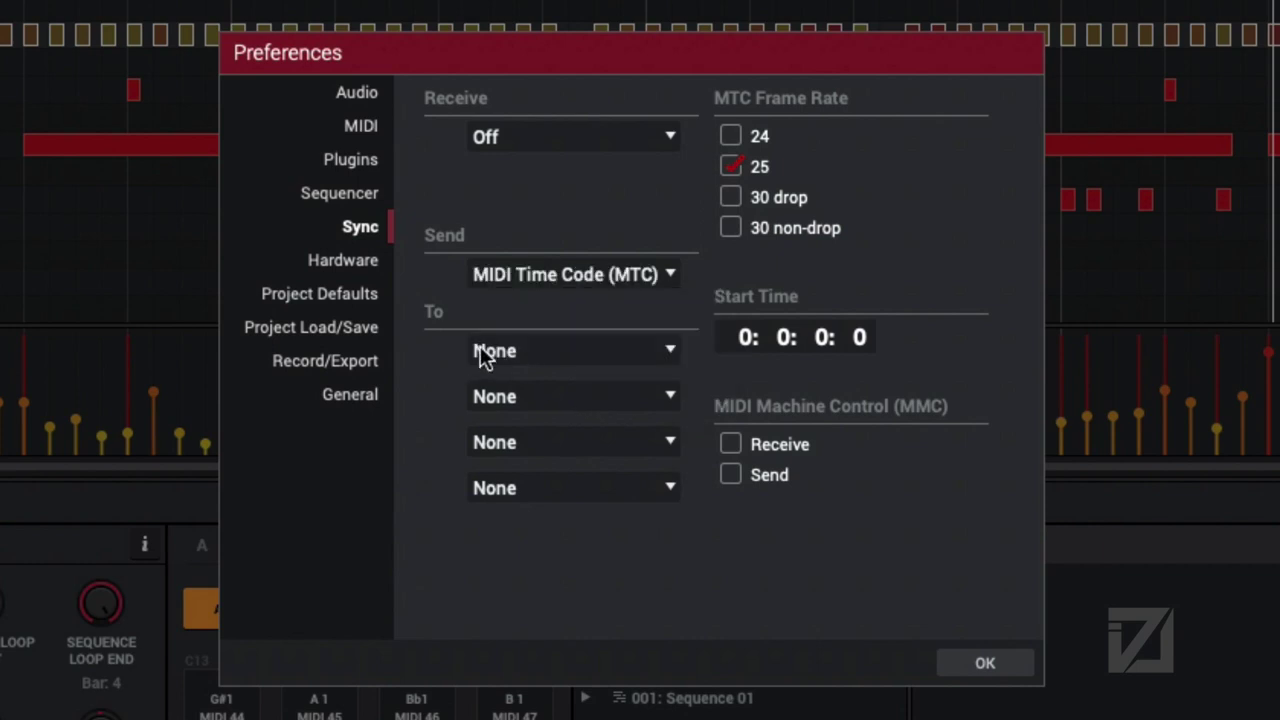
{"action": "left_click", "coordinate": [536, 353]}
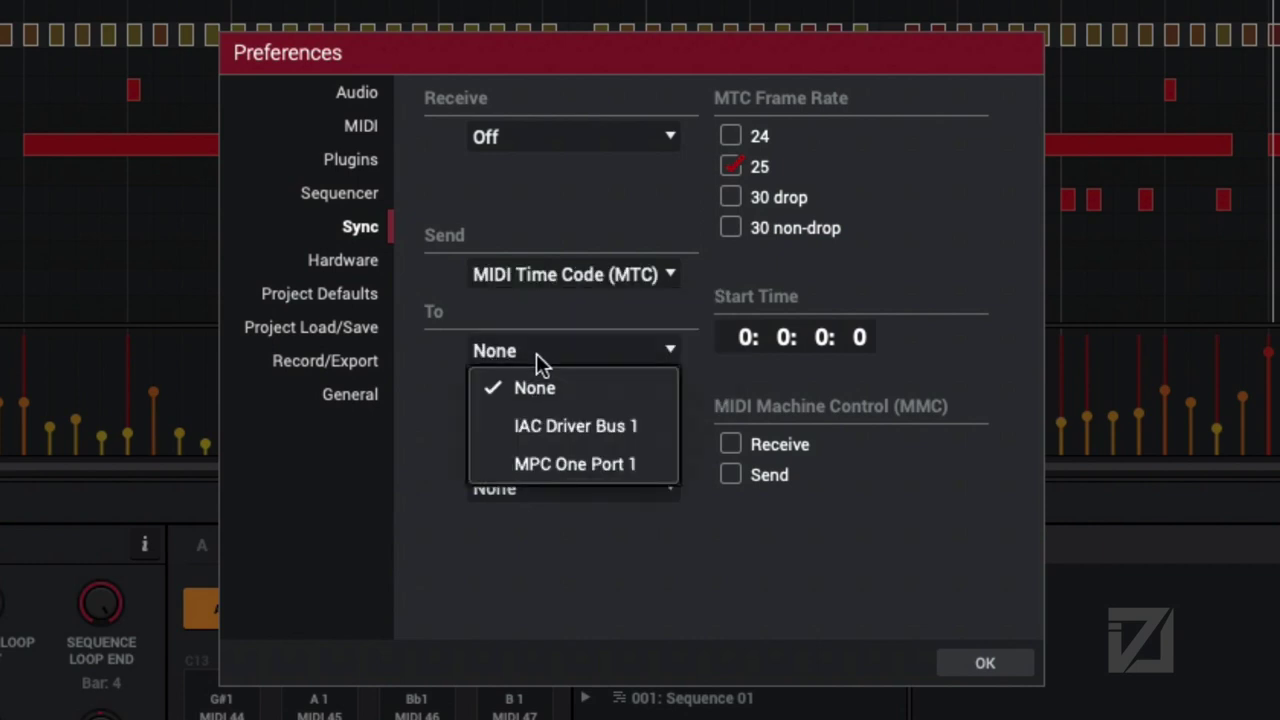
{"action": "left_click", "coordinate": [560, 440]}
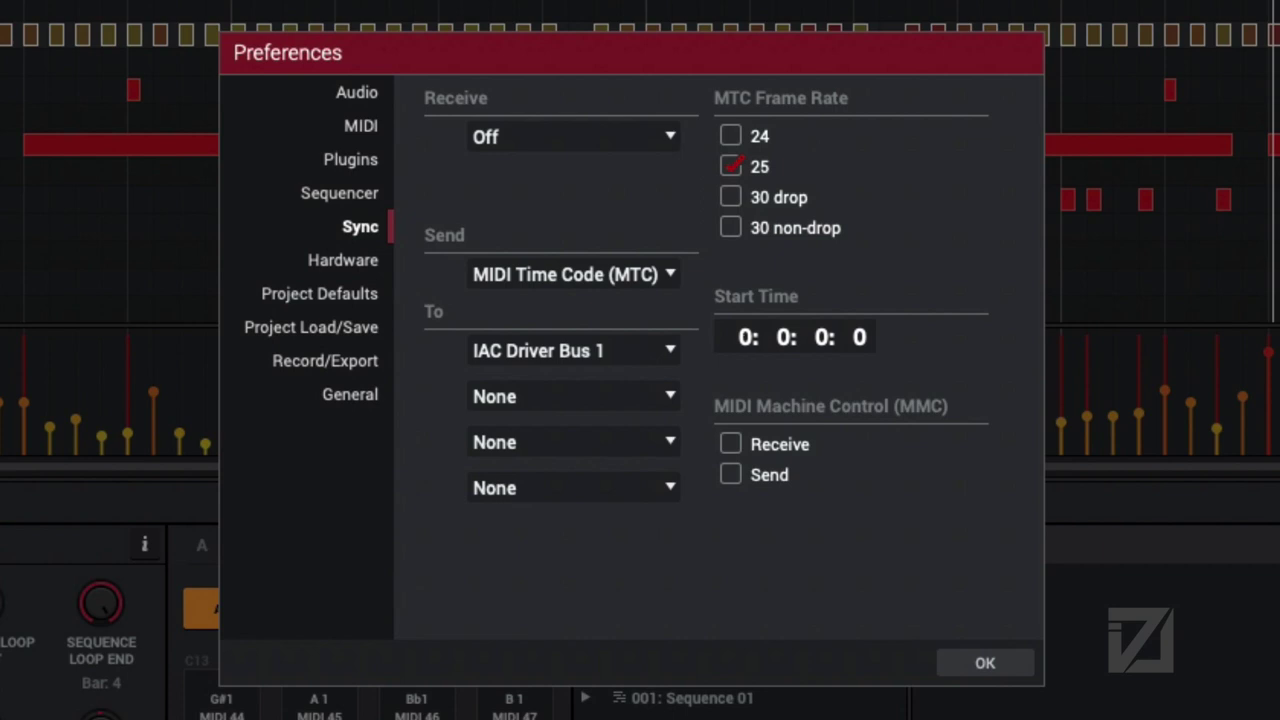
{"action": "left_click_drag", "start_coordinate": [748, 338], "coordinate": [748, 328]}
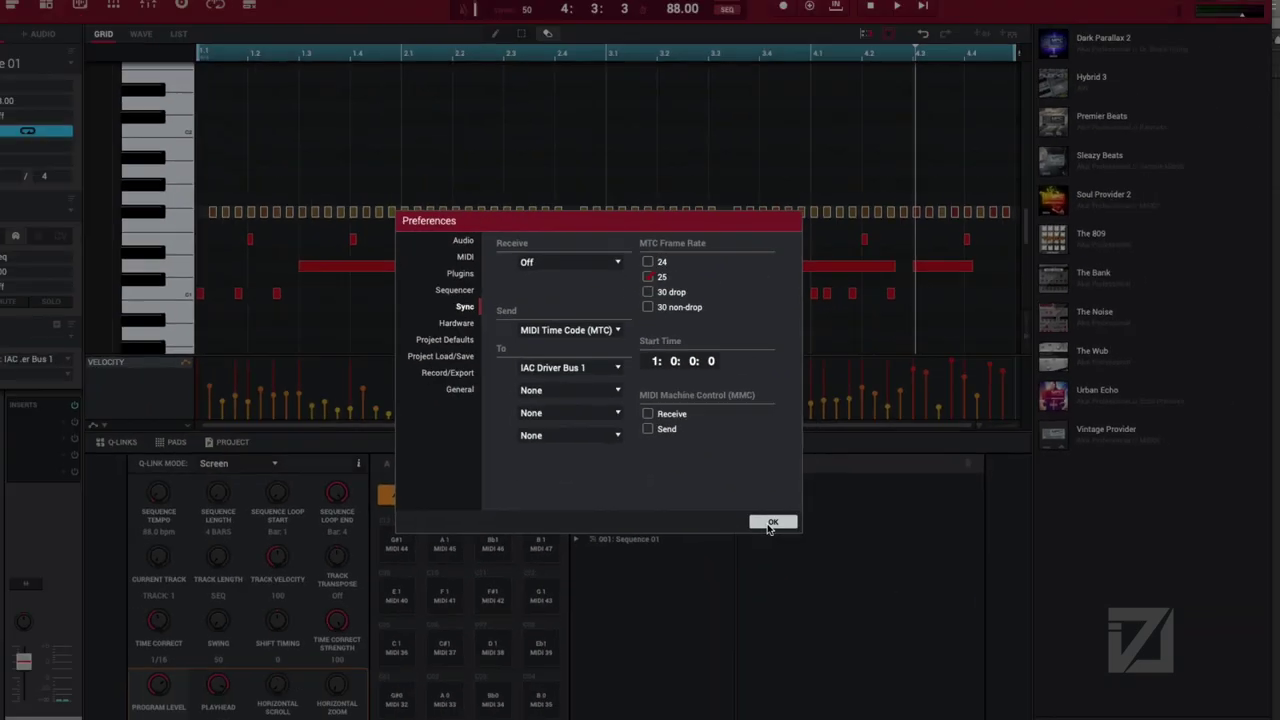
{"action": "left_click", "coordinate": [980, 665]}
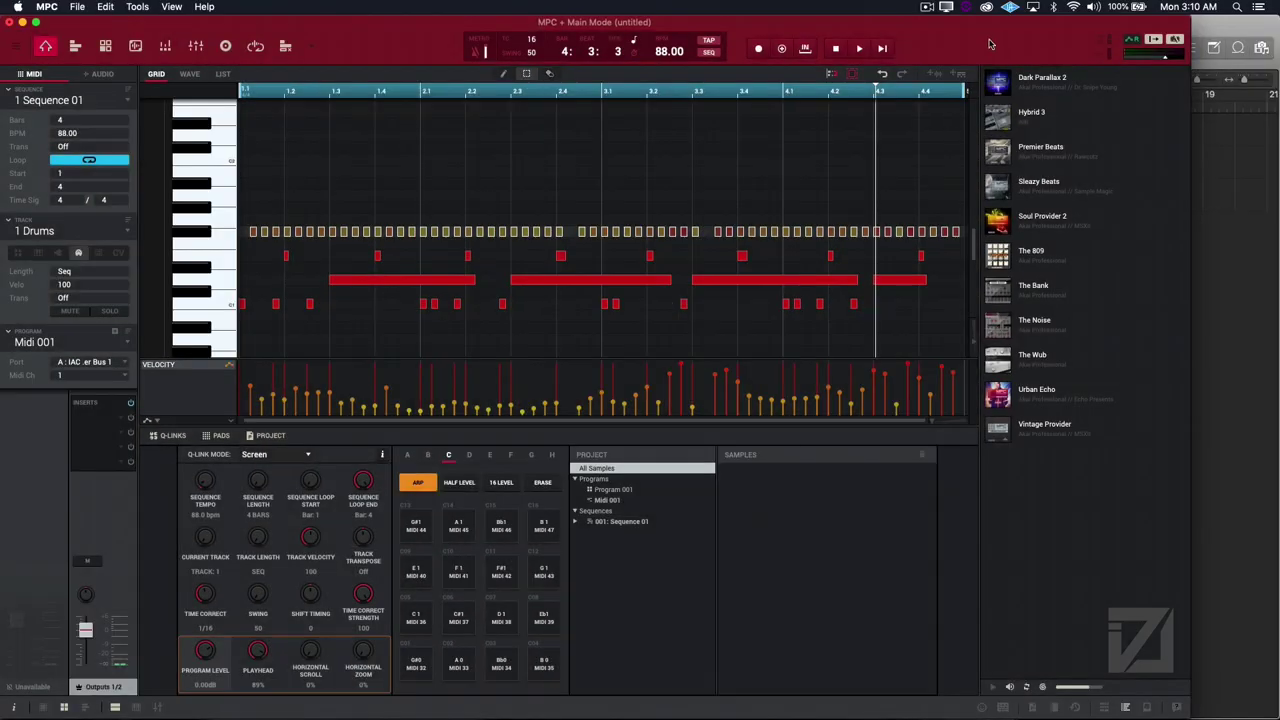
- Lower the MPC window to reveal Logic's transport and tracks, and play the sequence to test the synchronization
{"action": "left_click_drag", "start_coordinate": [990, 44], "coordinate": [998, 232]}
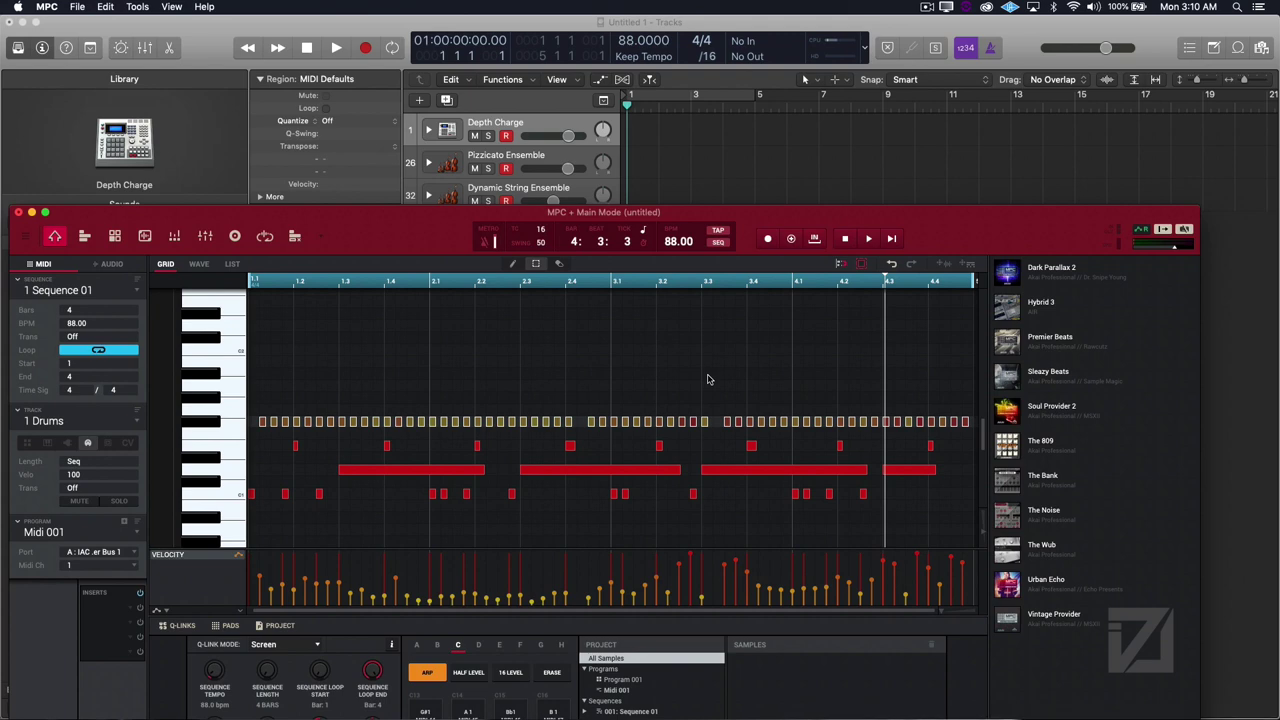
{"action": "key", "text": "space"}
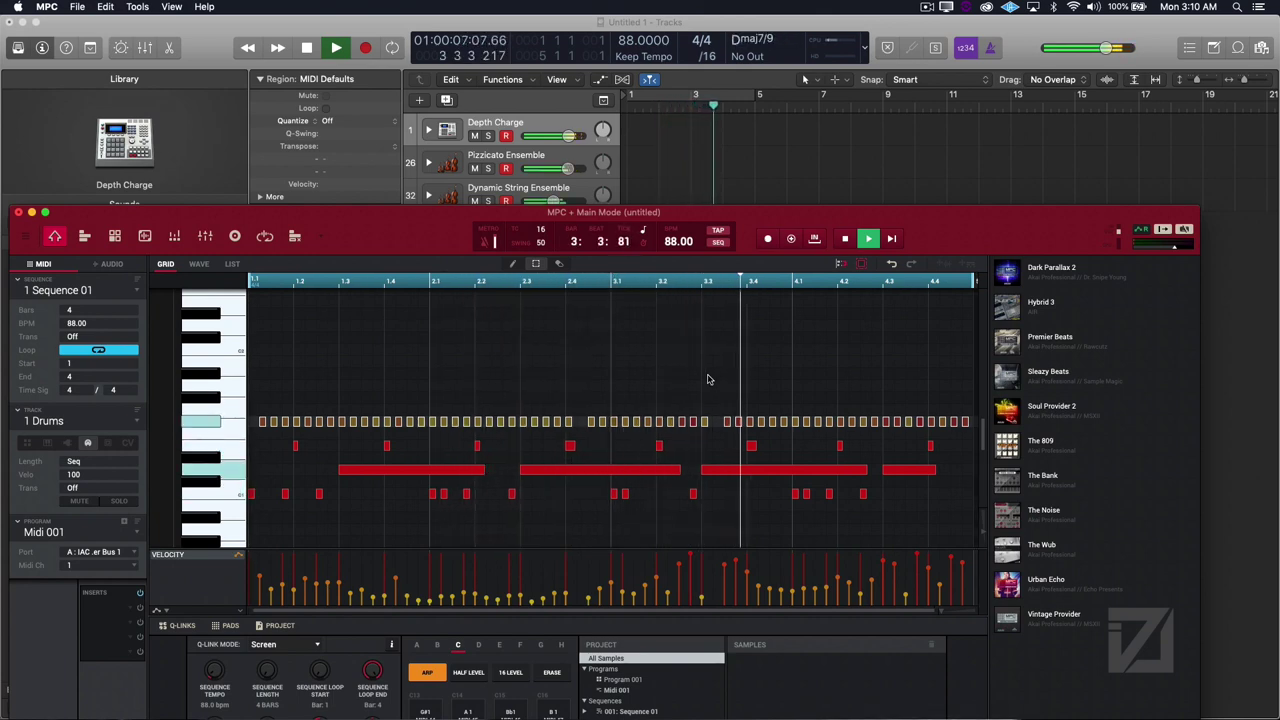
{"action": "key", "text": "space"}
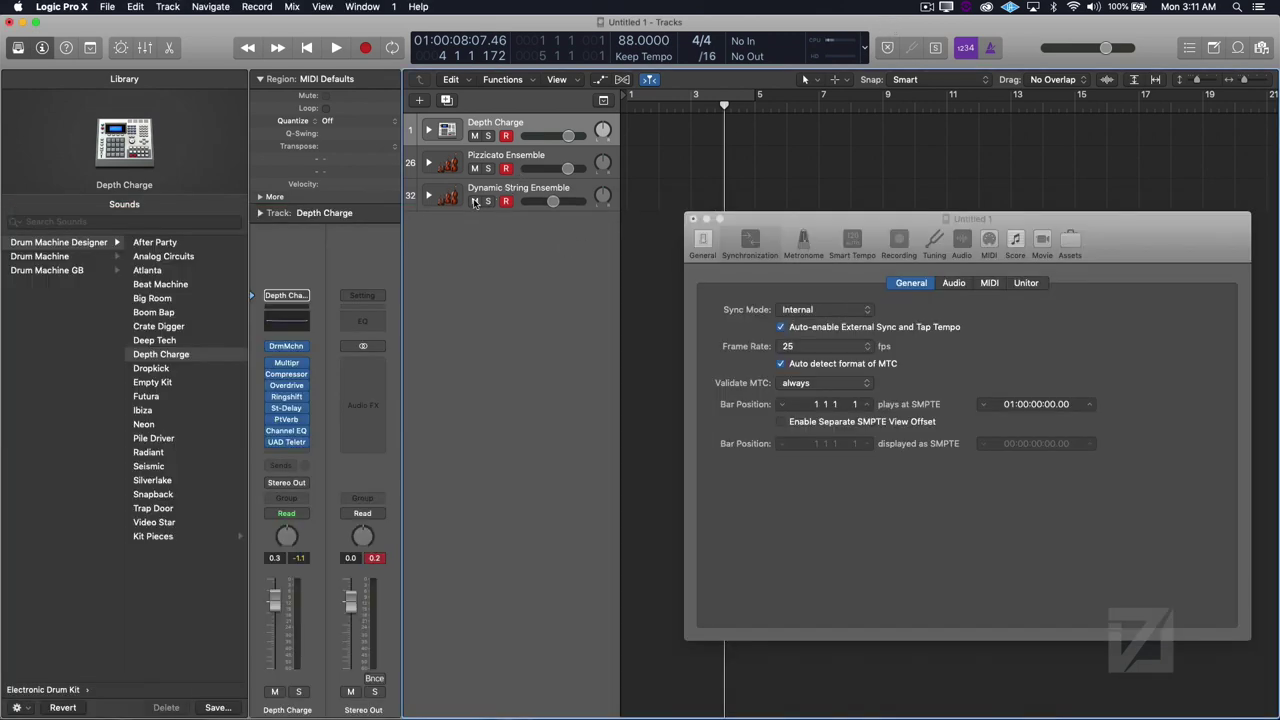
- In Logic Pro X, mute the Dynamic String Ensemble track and load the Yamaha Grand Piano patch on the Pizzicato Ensemble track
{"action": "left_click", "coordinate": [541, 159]}
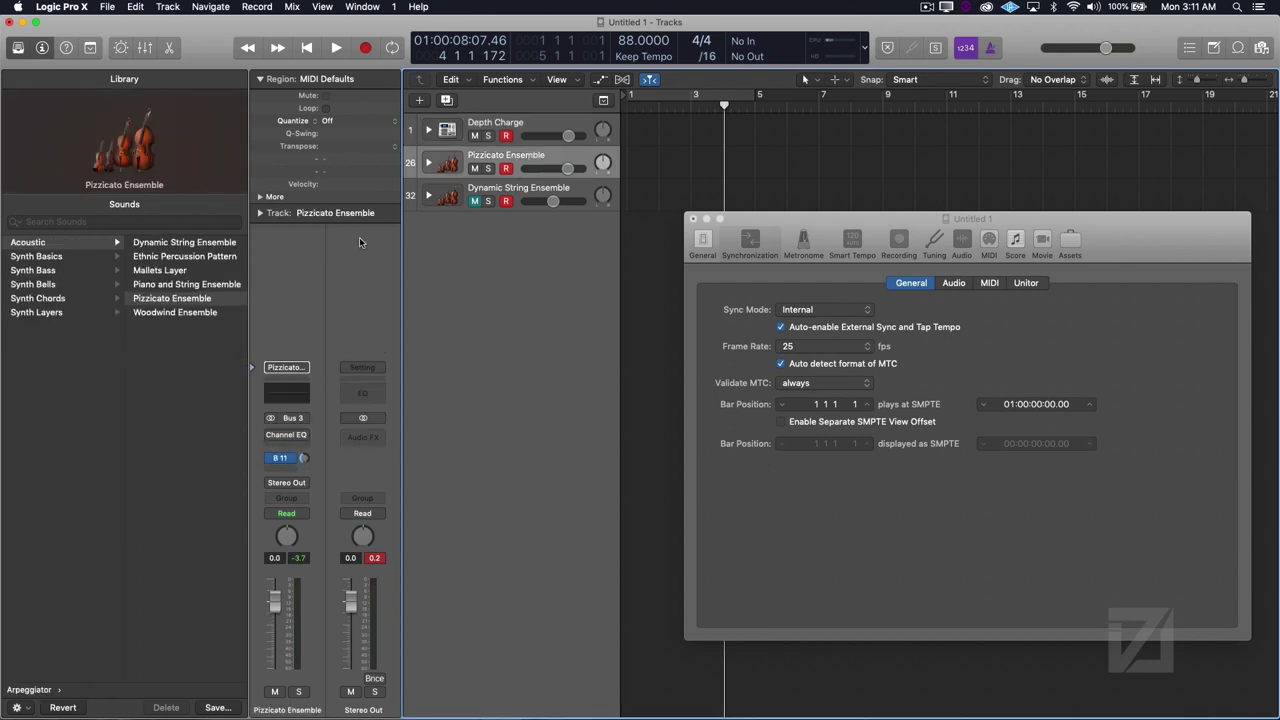
{"action": "scroll", "coordinate": [128, 316], "scroll_direction": "left", "scroll_amount": 5}
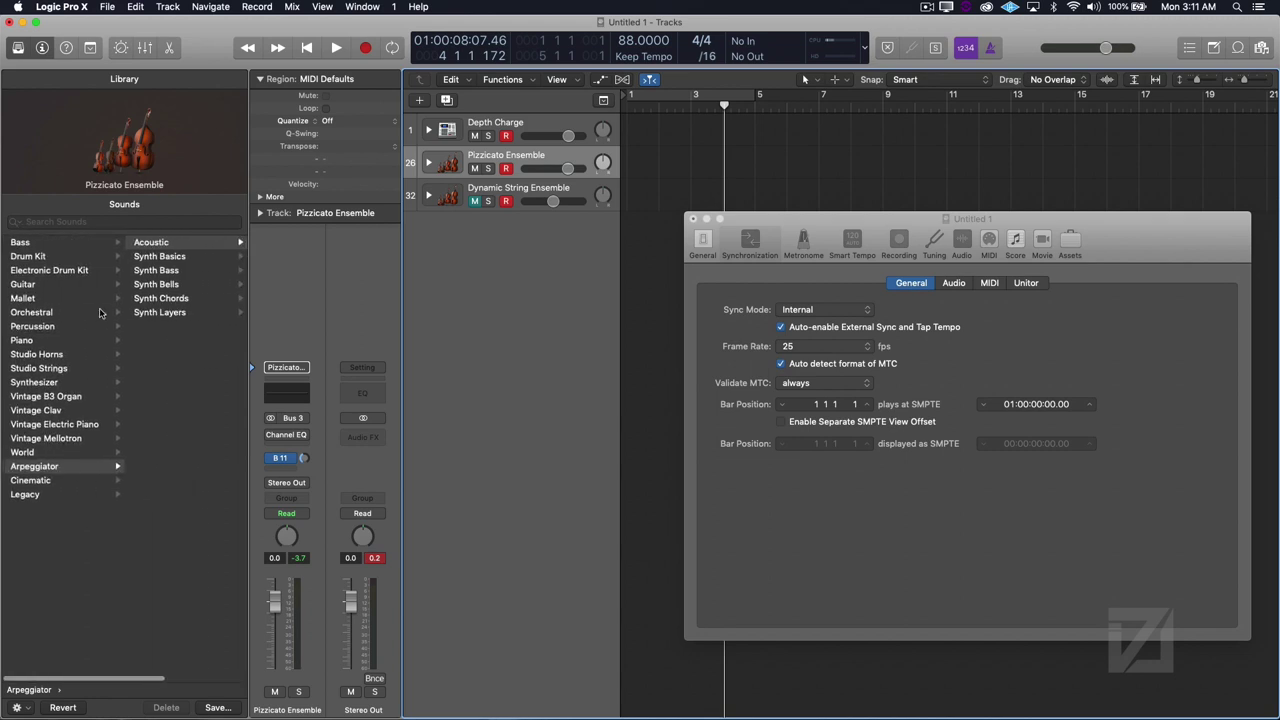
{"action": "left_click", "coordinate": [42, 343]}
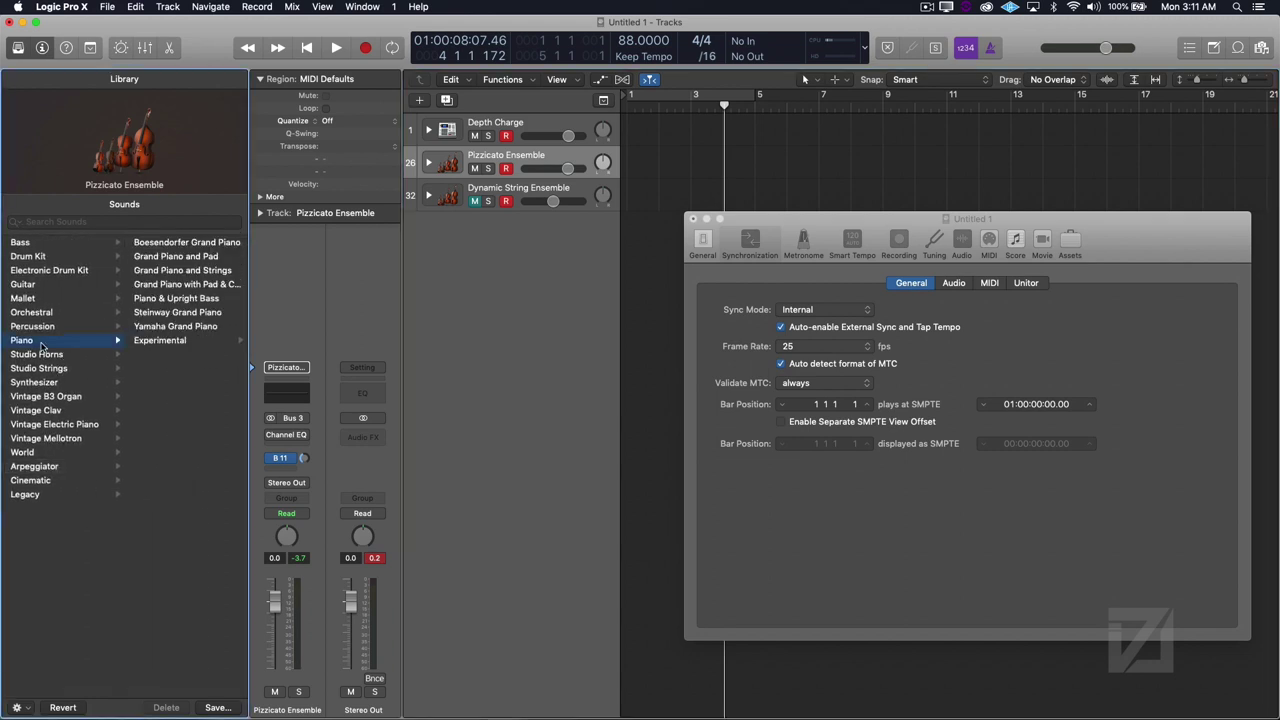
{"action": "left_click", "coordinate": [168, 328]}
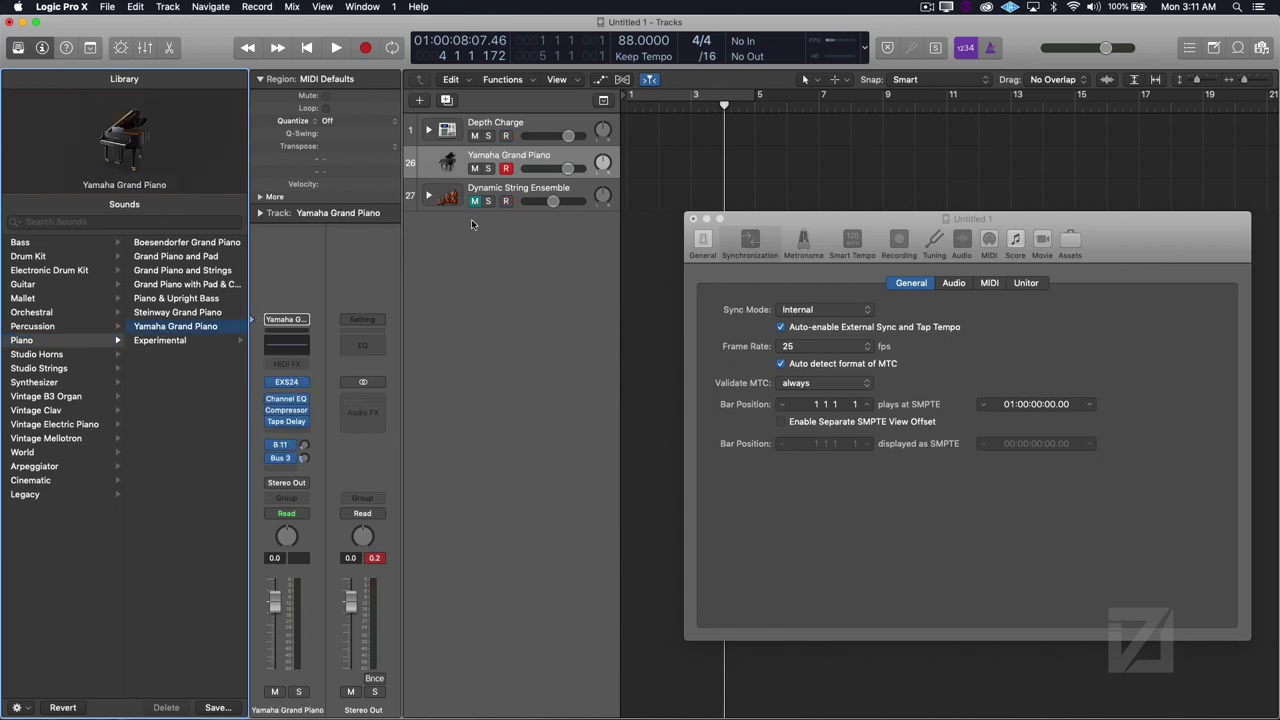
- Set the Yamaha Grand Piano track's MIDI channel to 2 and record-enable the Depth Charge track
{"action": "left_click", "coordinate": [258, 218]}
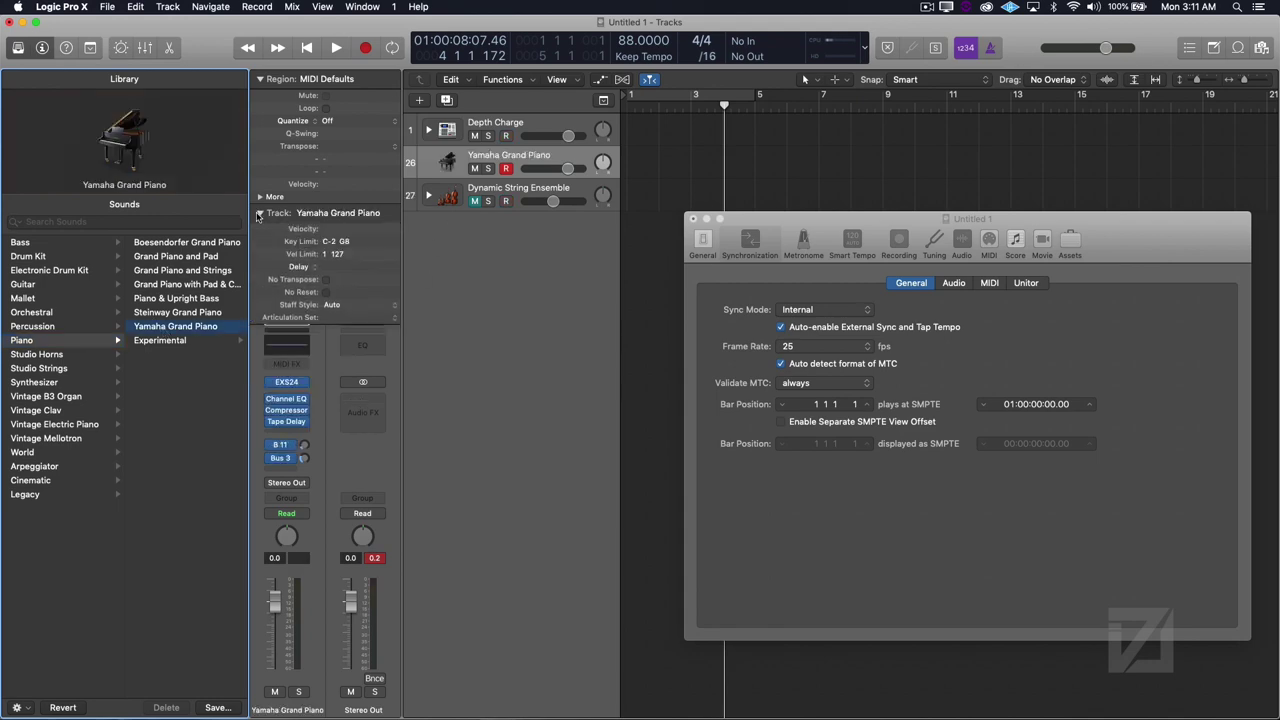
{"action": "left_click", "coordinate": [330, 272]}
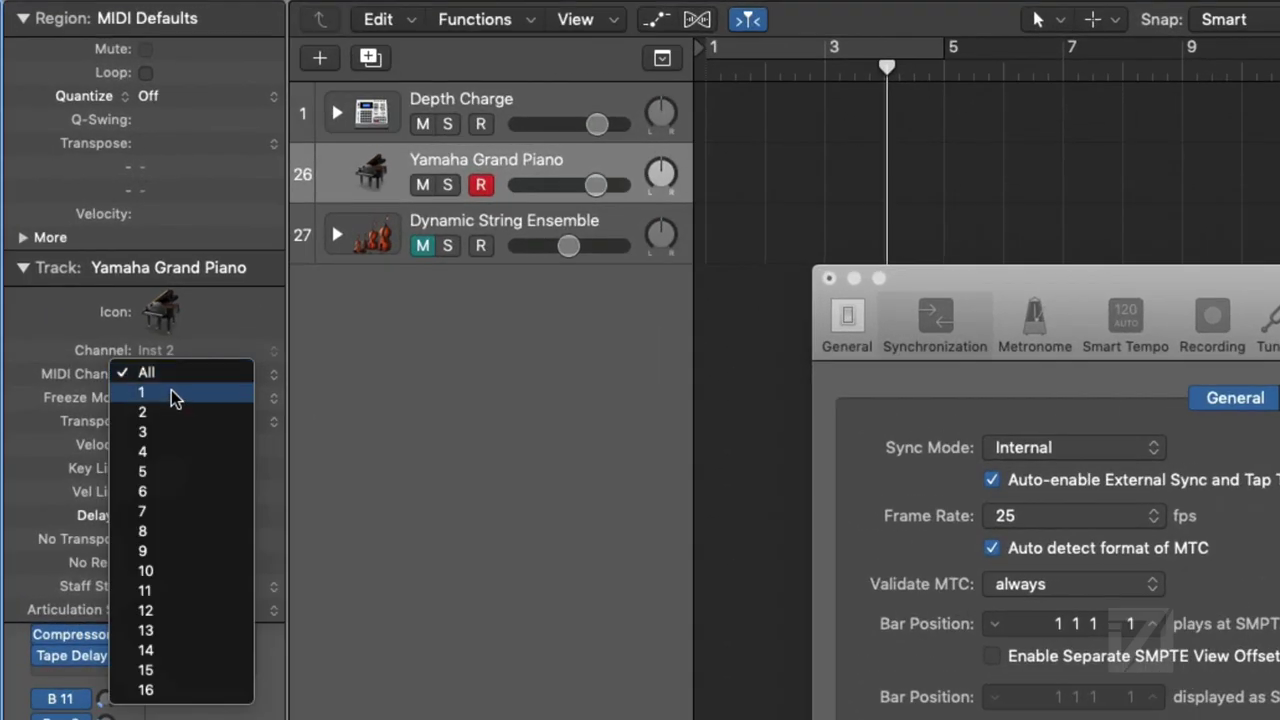
{"action": "left_click", "coordinate": [172, 412]}
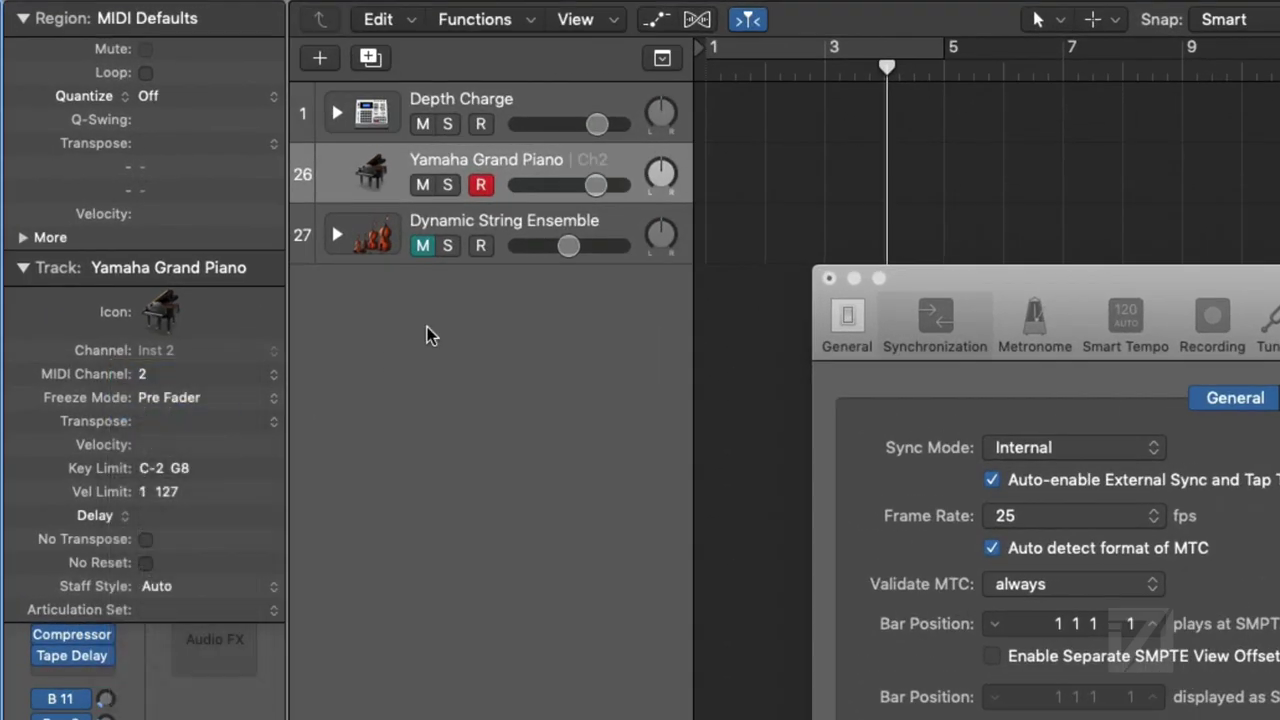
{"action": "left_click", "coordinate": [481, 124]}
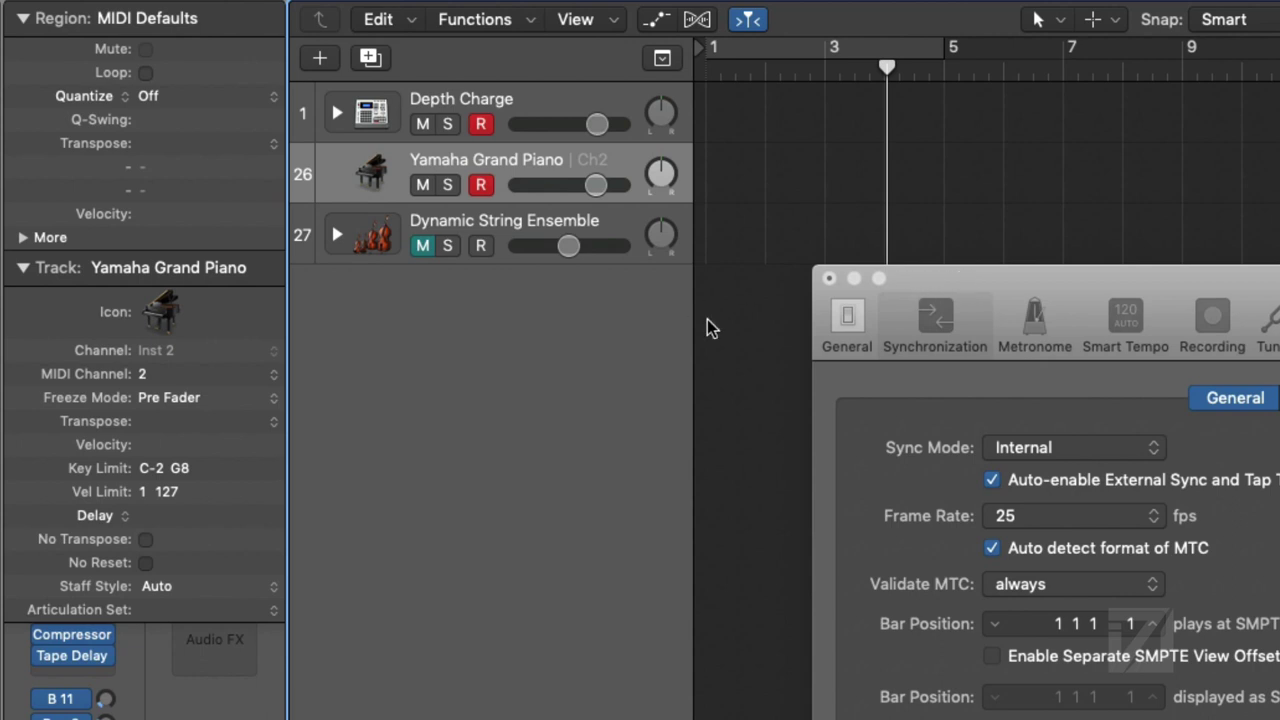
- Close the project settings window and return the playhead to the start of the project
{"action": "left_click", "coordinate": [829, 279]}
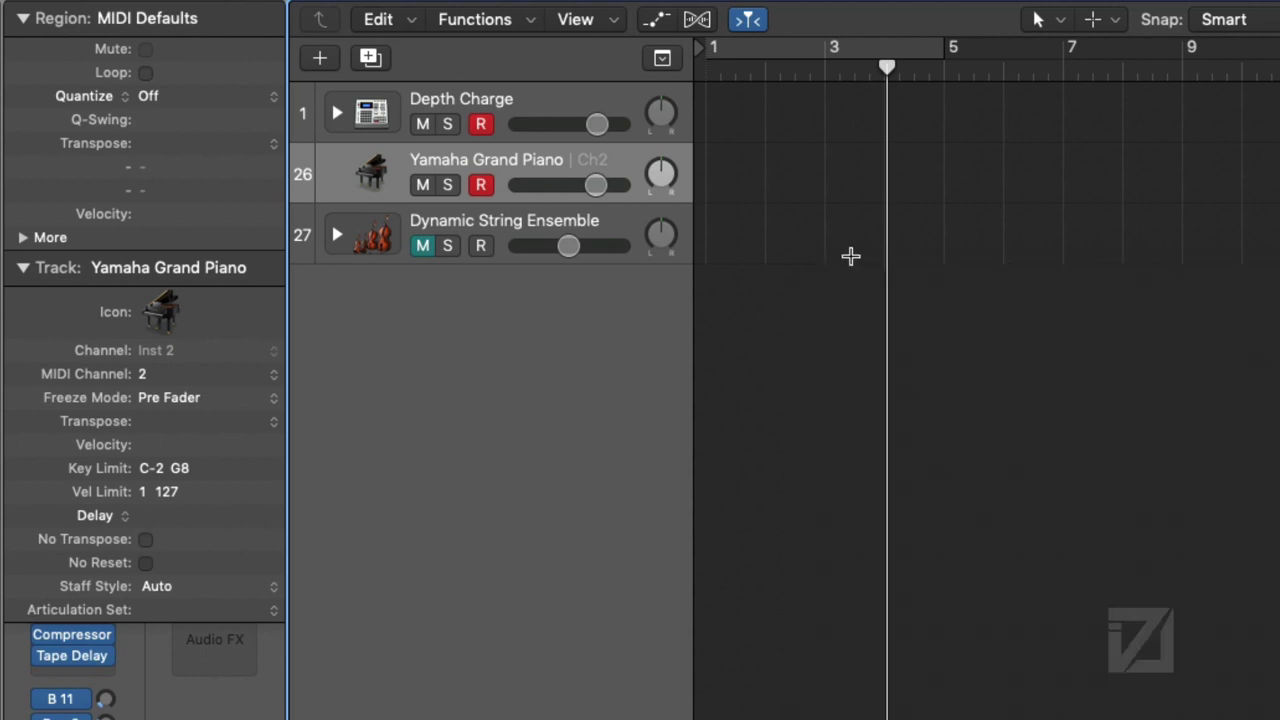
{"action": "key", "text": "Return"}
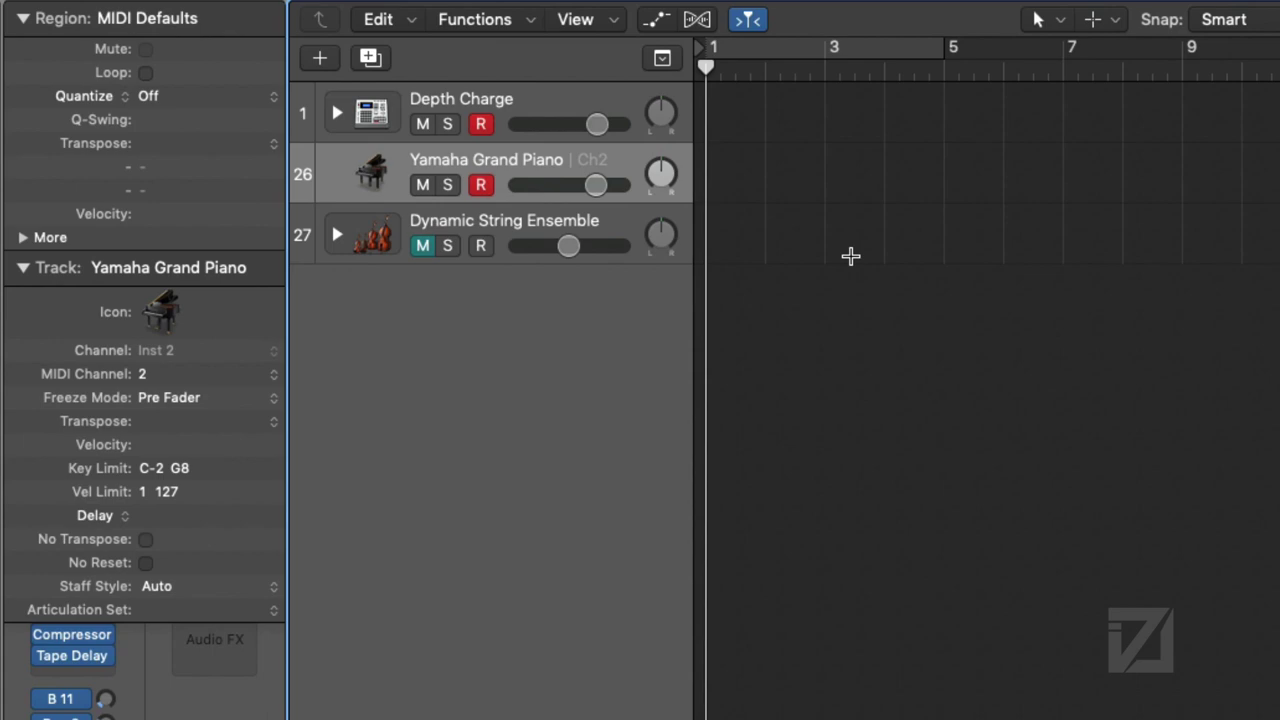
- Switch to the MPC software and select the empty sequence 2 (unused)
{"action": "key", "text": "super+Tab"}
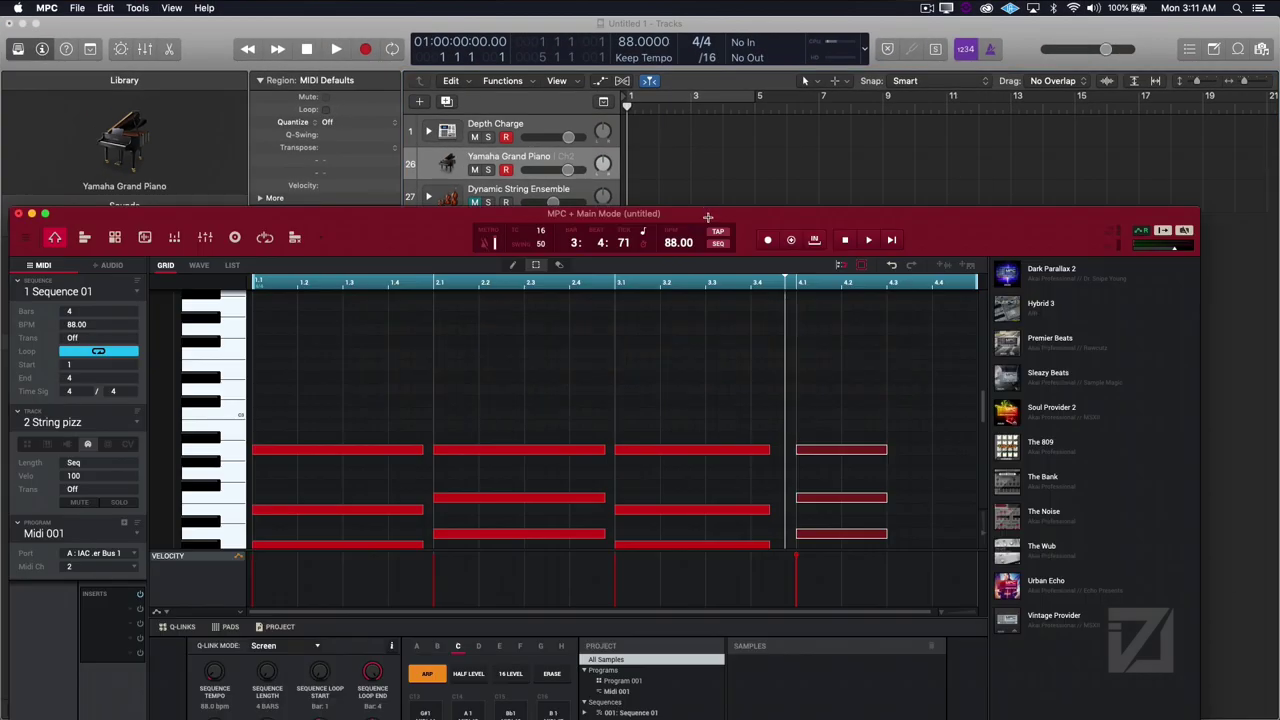
{"action": "left_click_drag", "start_coordinate": [730, 220], "coordinate": [748, 137]}
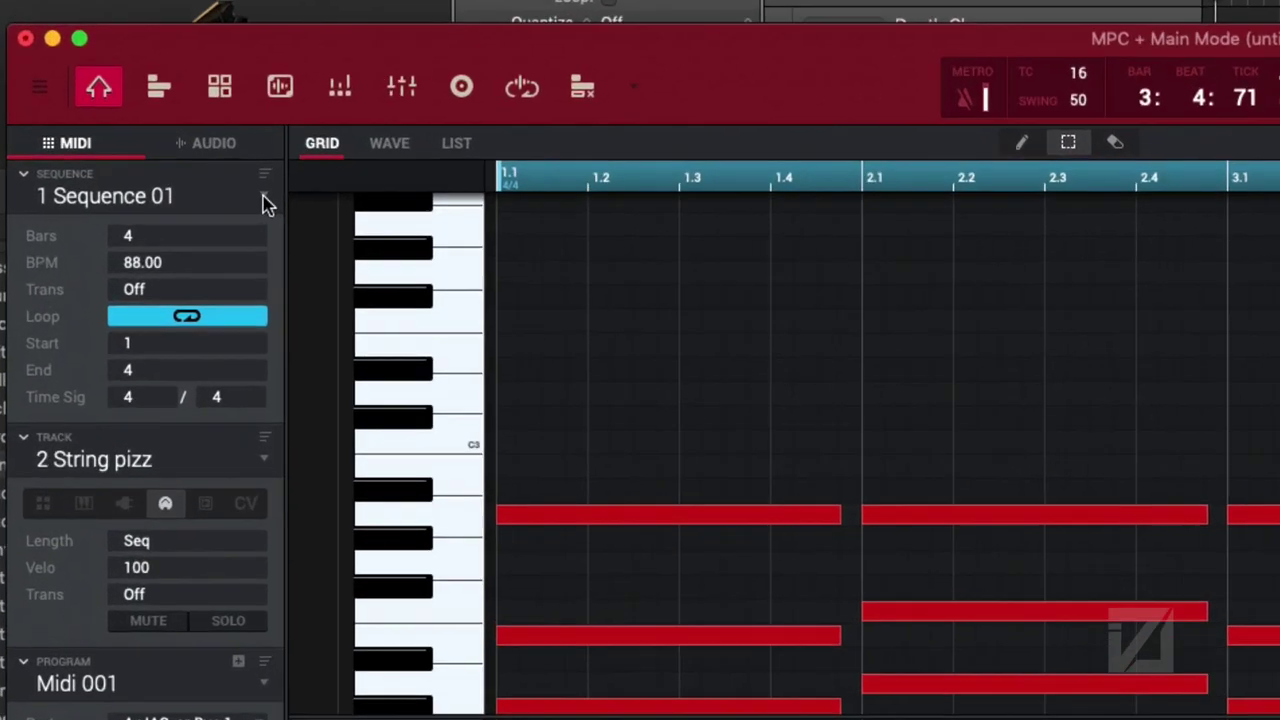
{"action": "left_click", "coordinate": [155, 211]}
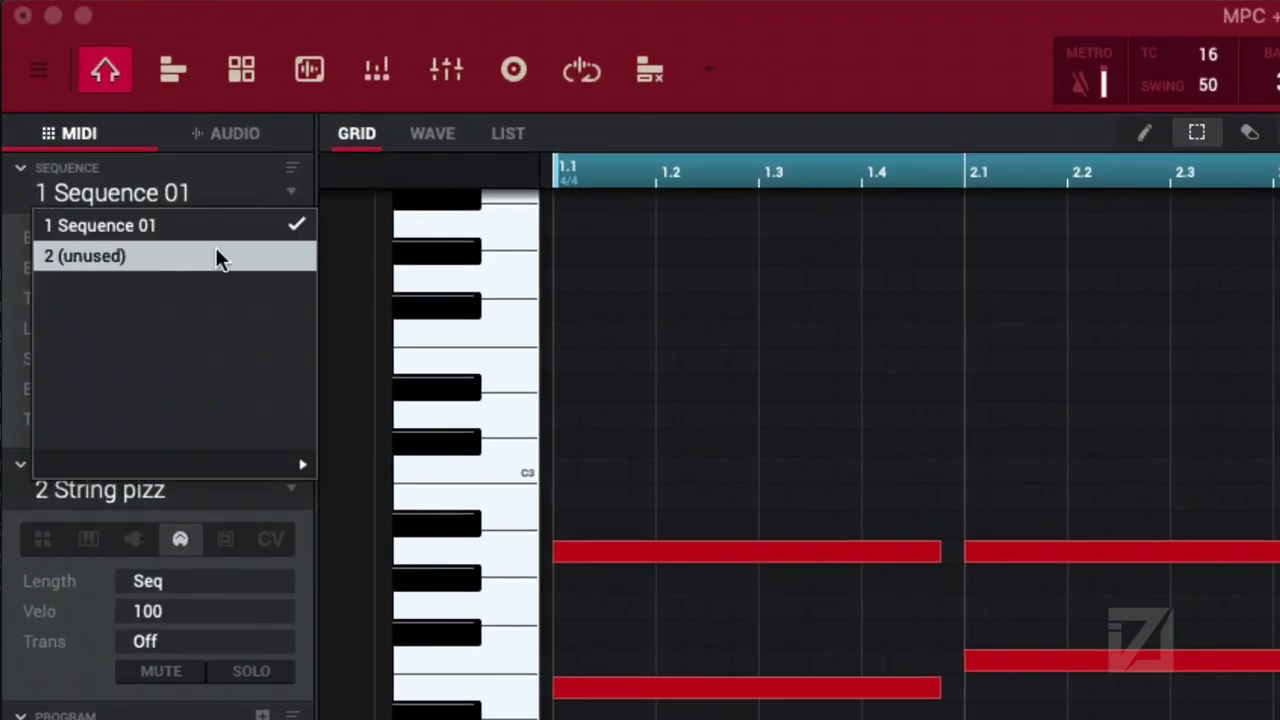
{"action": "left_click", "coordinate": [124, 237]}
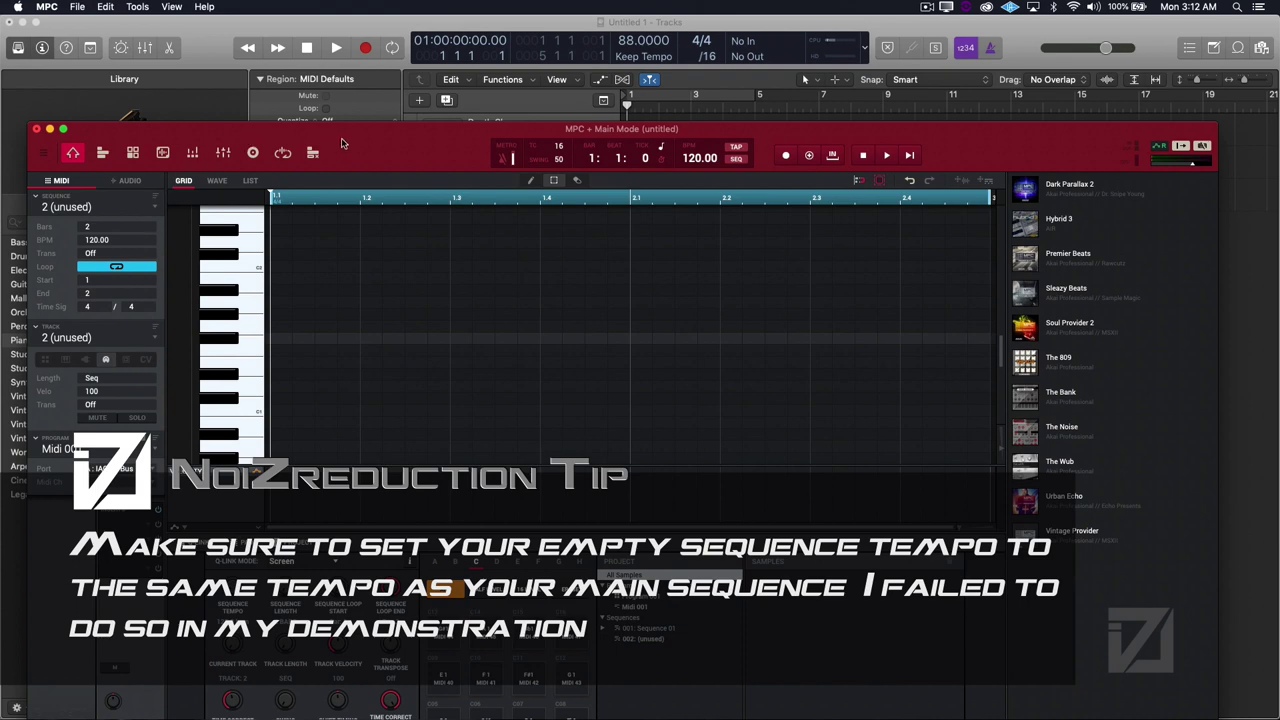
- Lower the MPC window to uncover Logic's tracks, then start playback on the empty sequence and switch to Sequence 01 while it runs
{"action": "left_click_drag", "start_coordinate": [341, 143], "coordinate": [369, 273]}
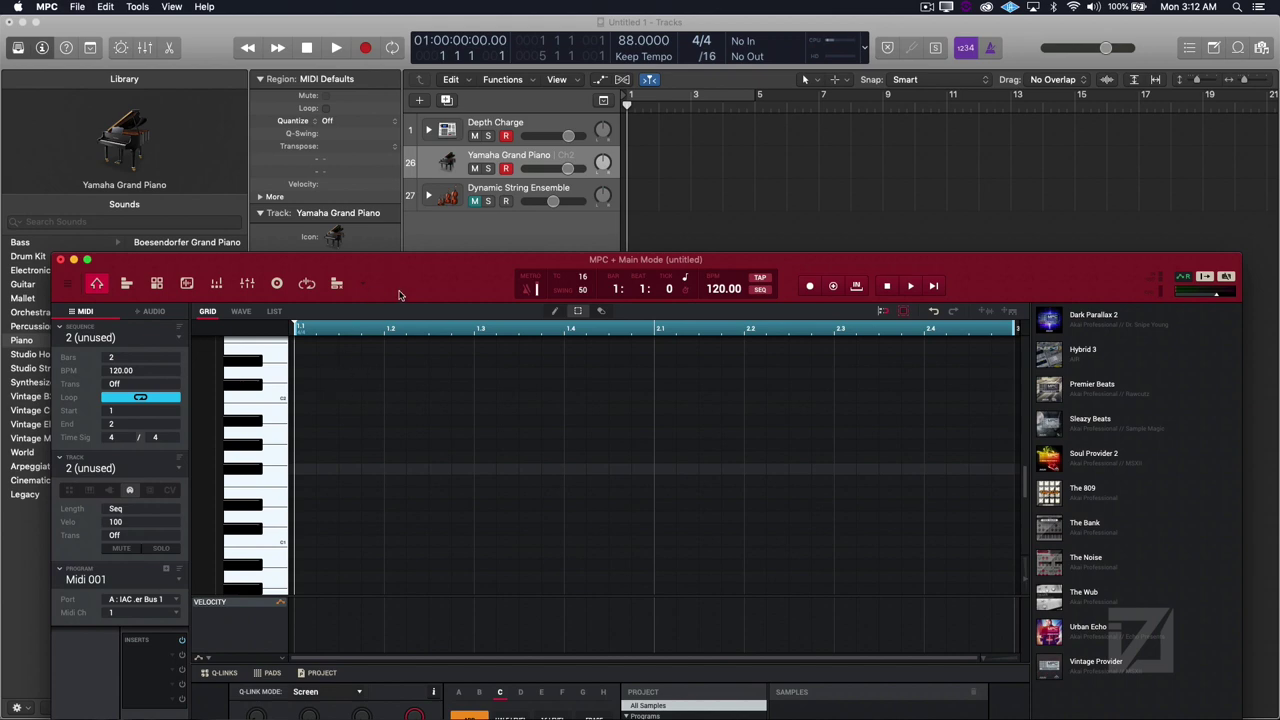
{"action": "left_click_drag", "start_coordinate": [400, 287], "coordinate": [379, 262]}
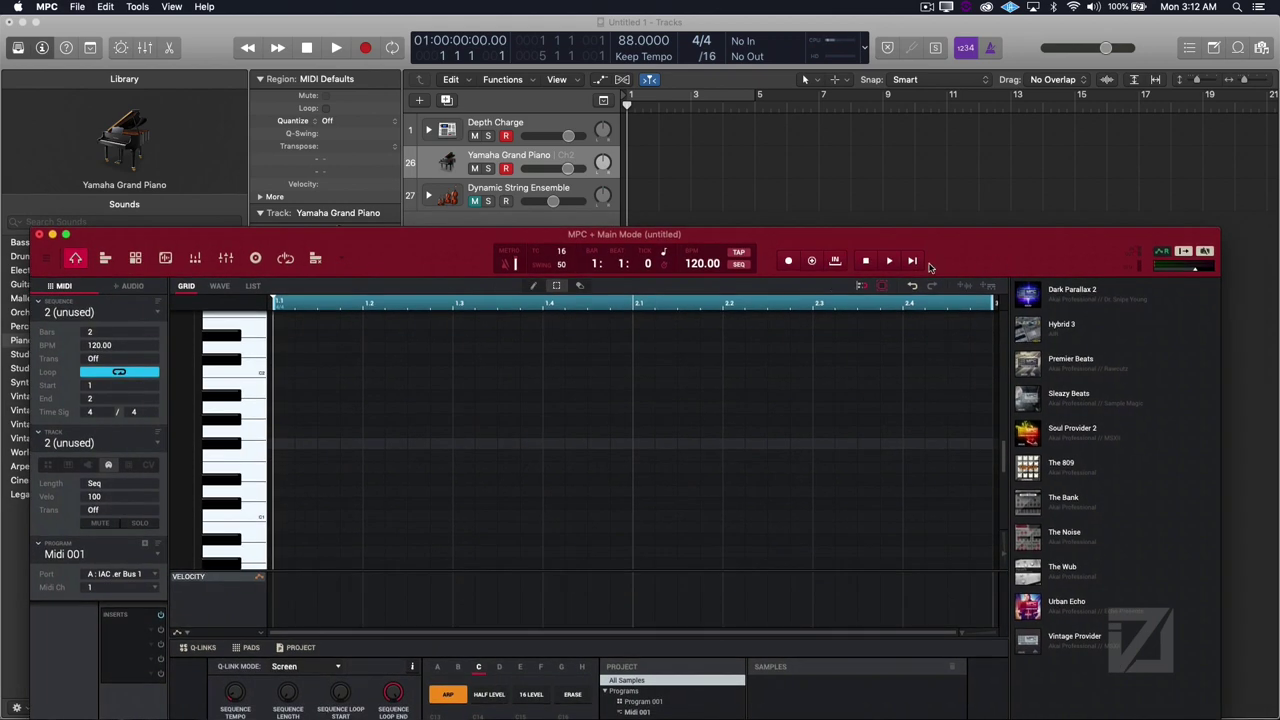
{"action": "left_click", "coordinate": [886, 261]}
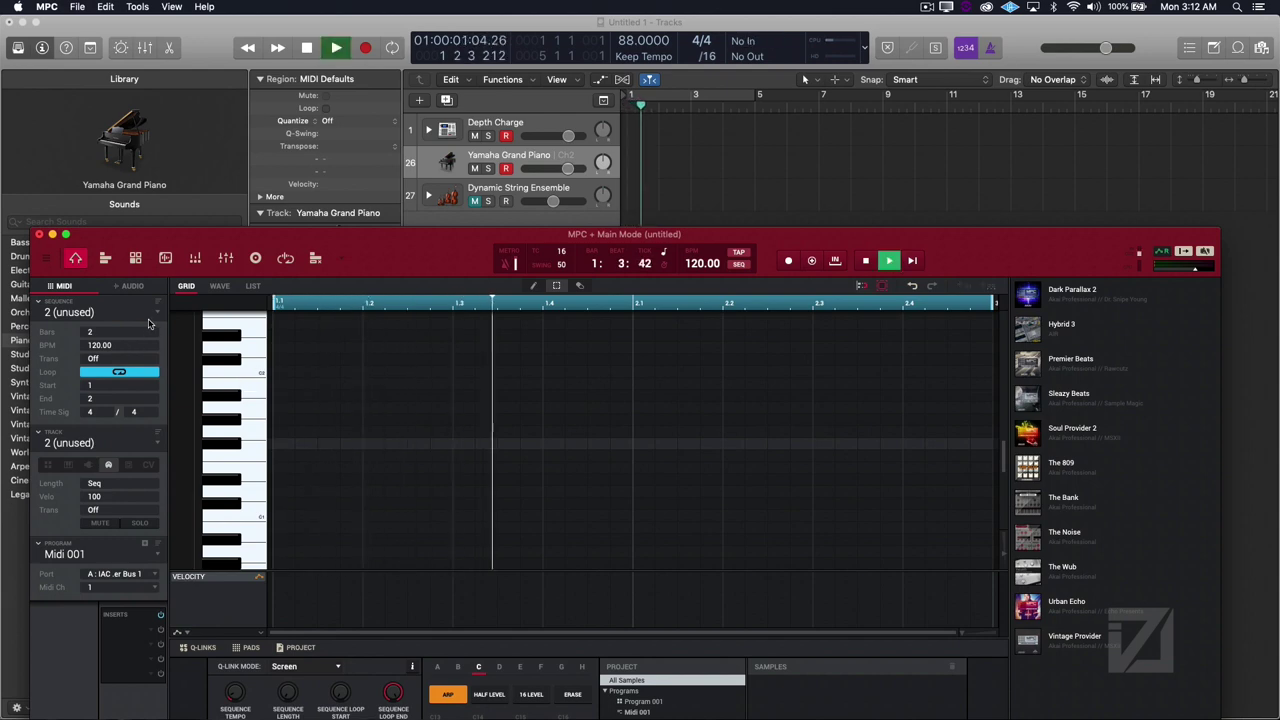
{"action": "left_click", "coordinate": [153, 315]}
{"action": "left_click", "coordinate": [90, 327]}
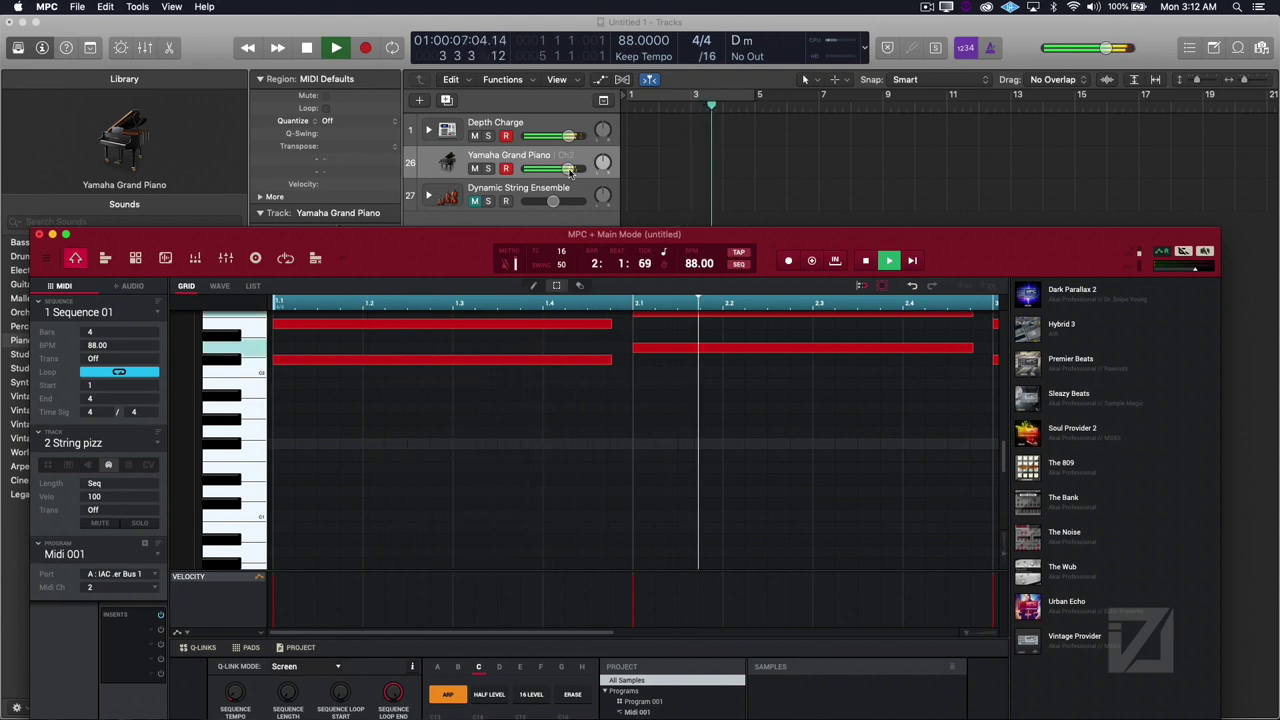
- Lower the Yamaha Grand Piano track's volume to -5.5 dB in Logic Pro X and stop playback
{"action": "left_click_drag", "start_coordinate": [567, 168], "coordinate": [556, 168]}
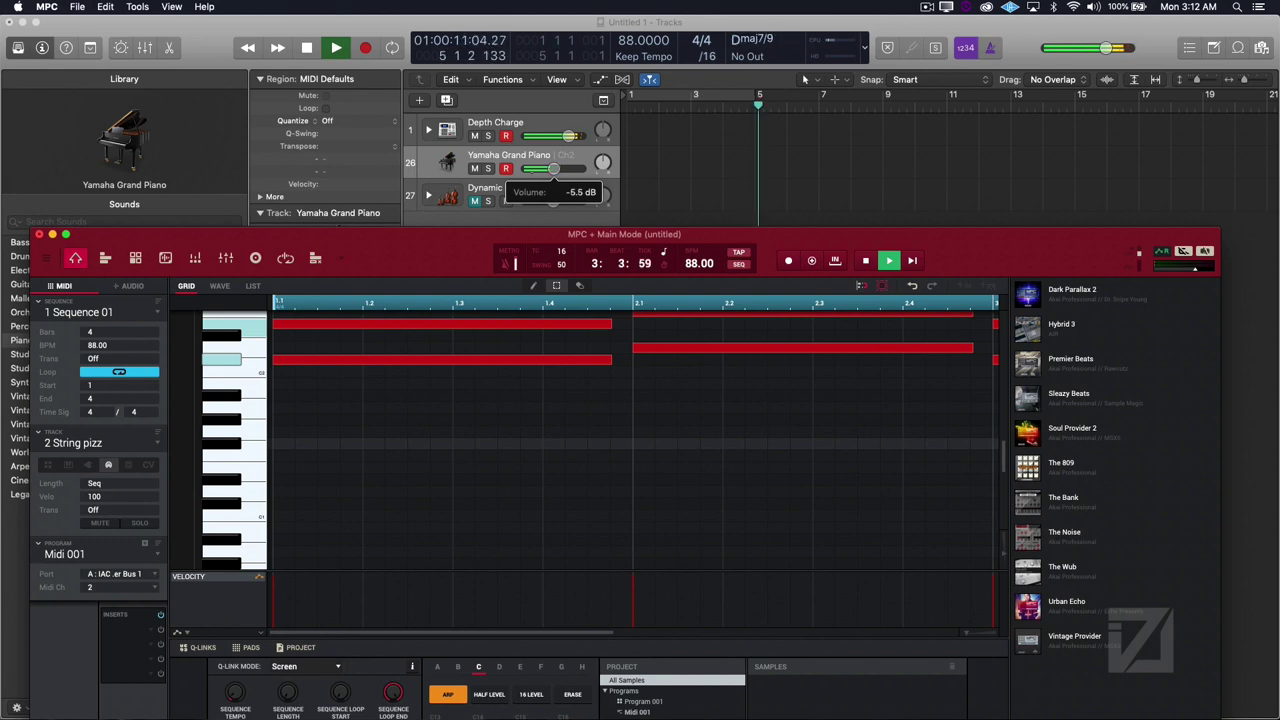
{"action": "left_click", "coordinate": [533, 176]}
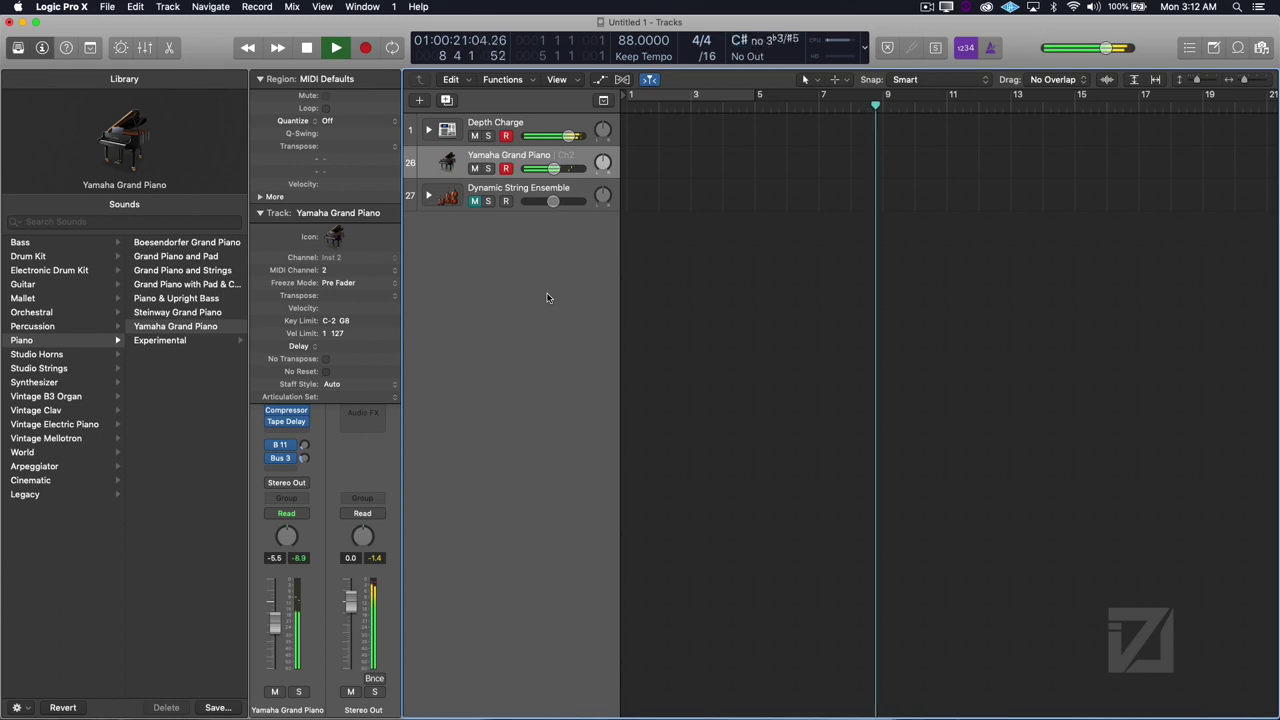
{"action": "key", "text": "space"}
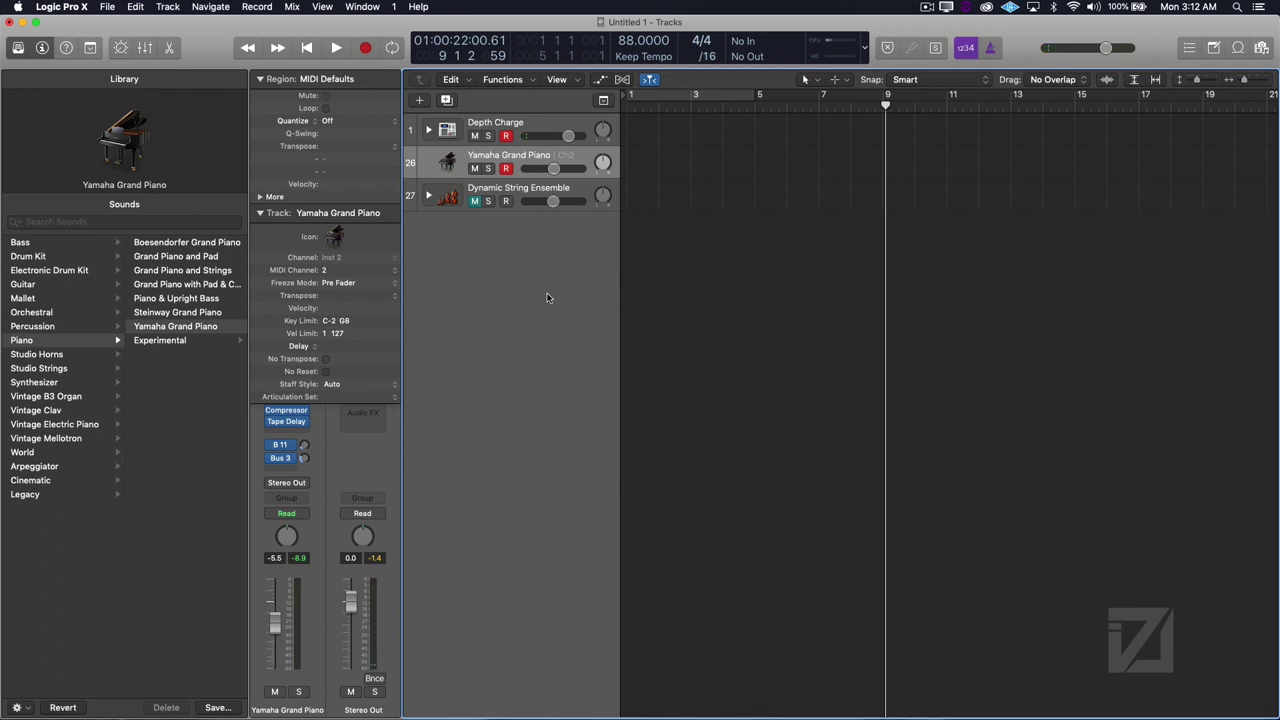
- Return Logic's playhead to the project start and place the MPC window directly beneath Logic's transport display to compare both positions
{"action": "key", "text": "super+Tab"}
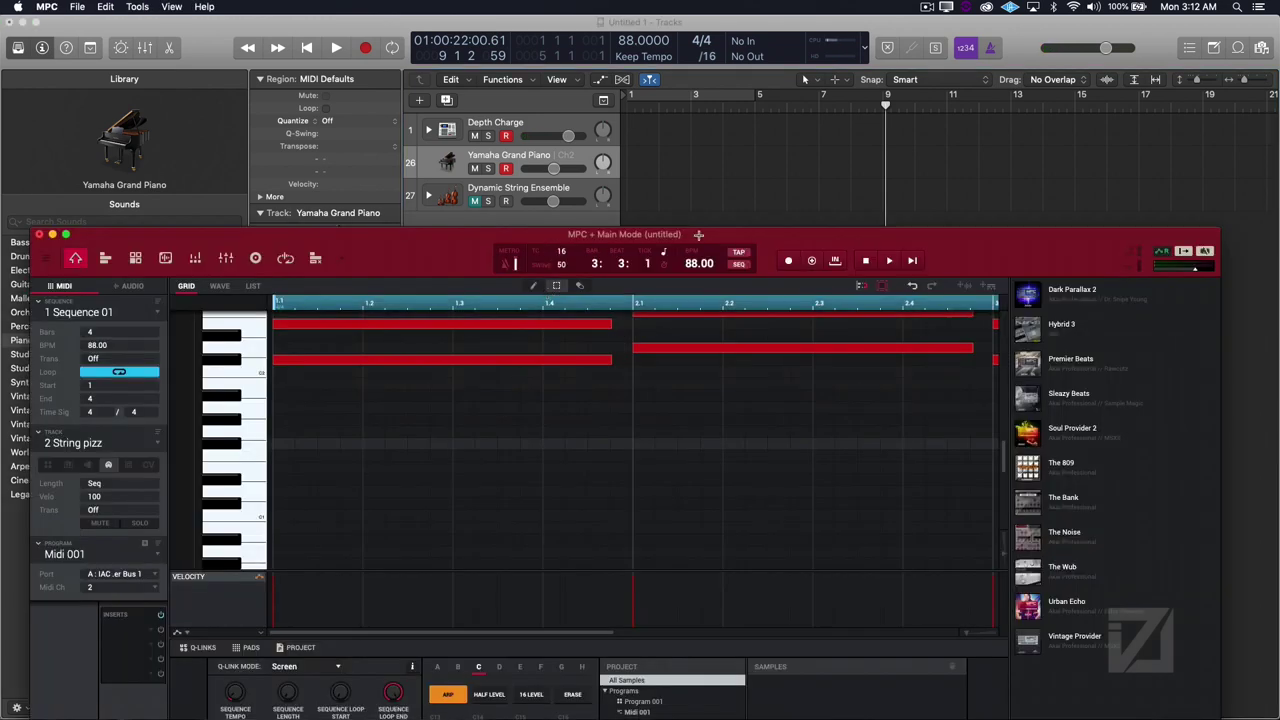
{"action": "left_click_drag", "start_coordinate": [722, 234], "coordinate": [634, 97]}
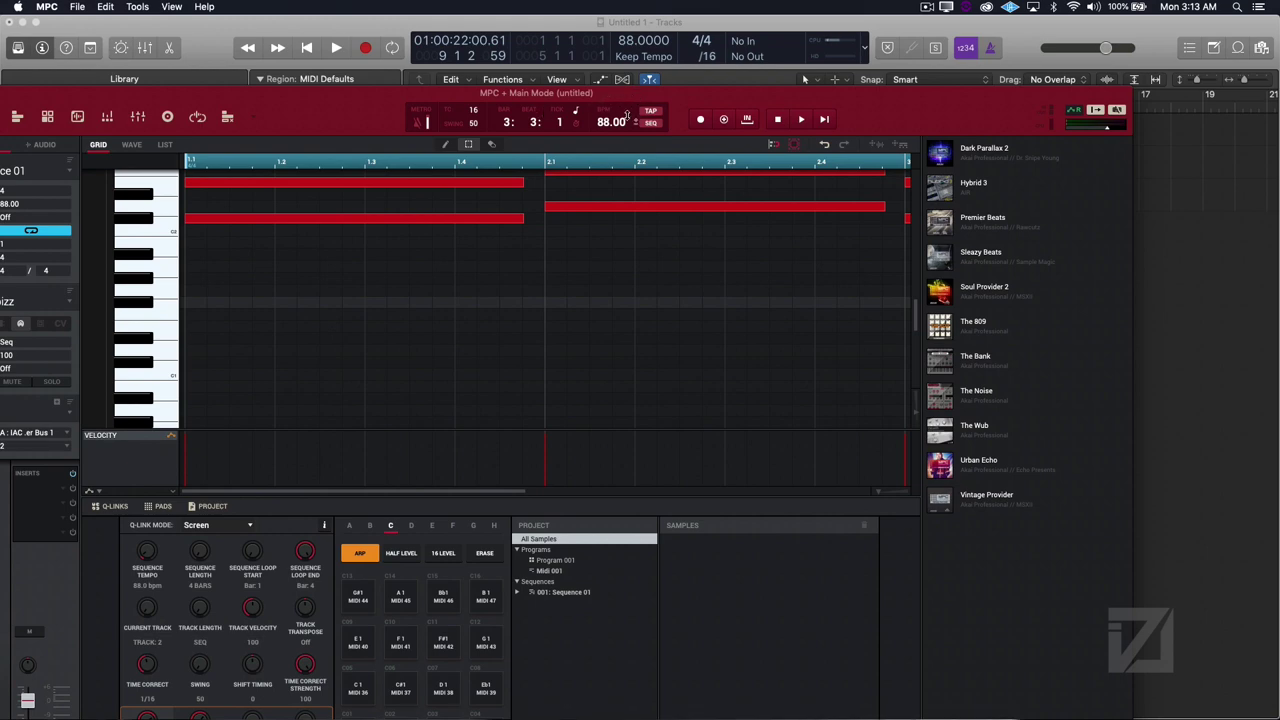
{"action": "left_click", "coordinate": [2, 117]}
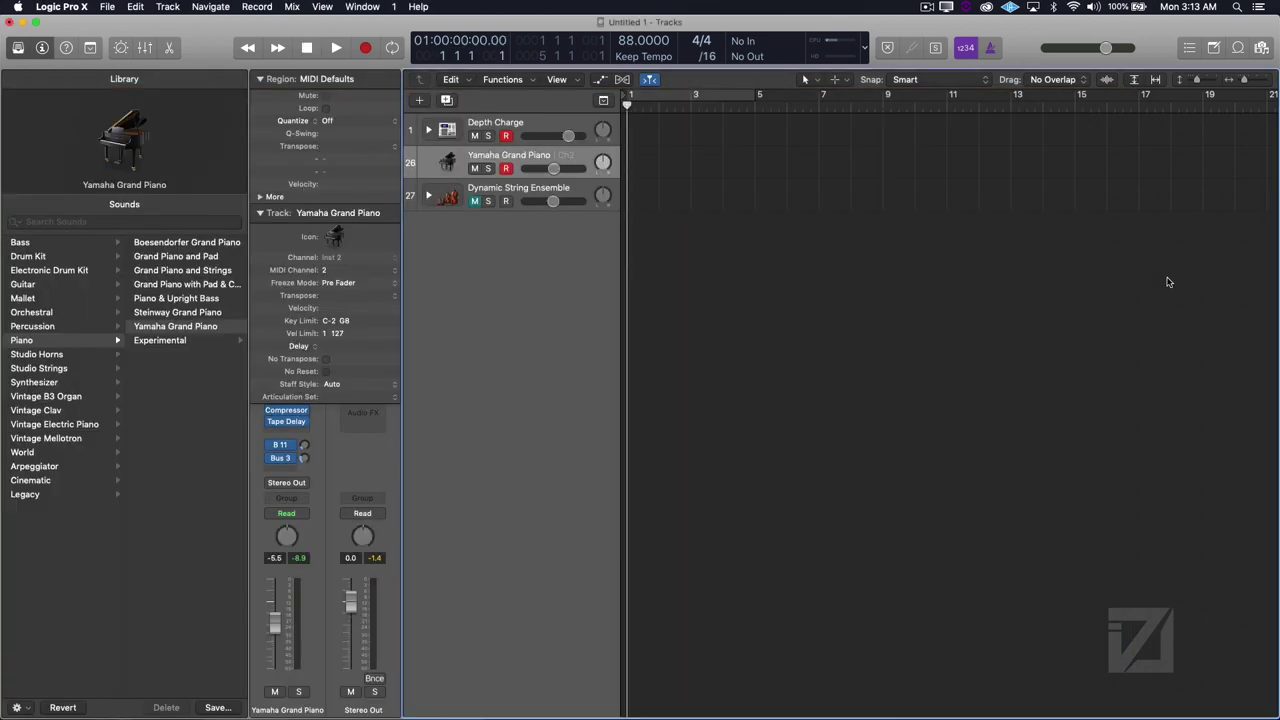
{"action": "key", "text": "super+Tab"}
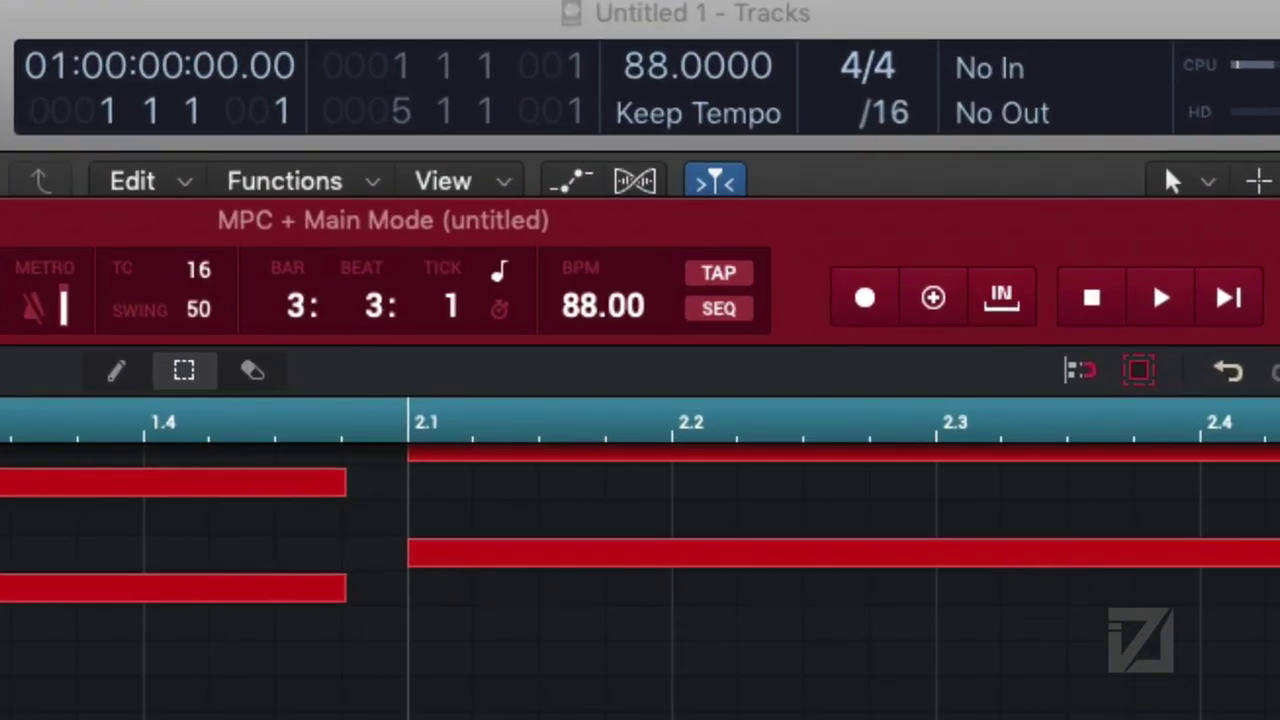
{"action": "left_click_drag", "start_coordinate": [1279, 236], "coordinate": [1142, 179]}
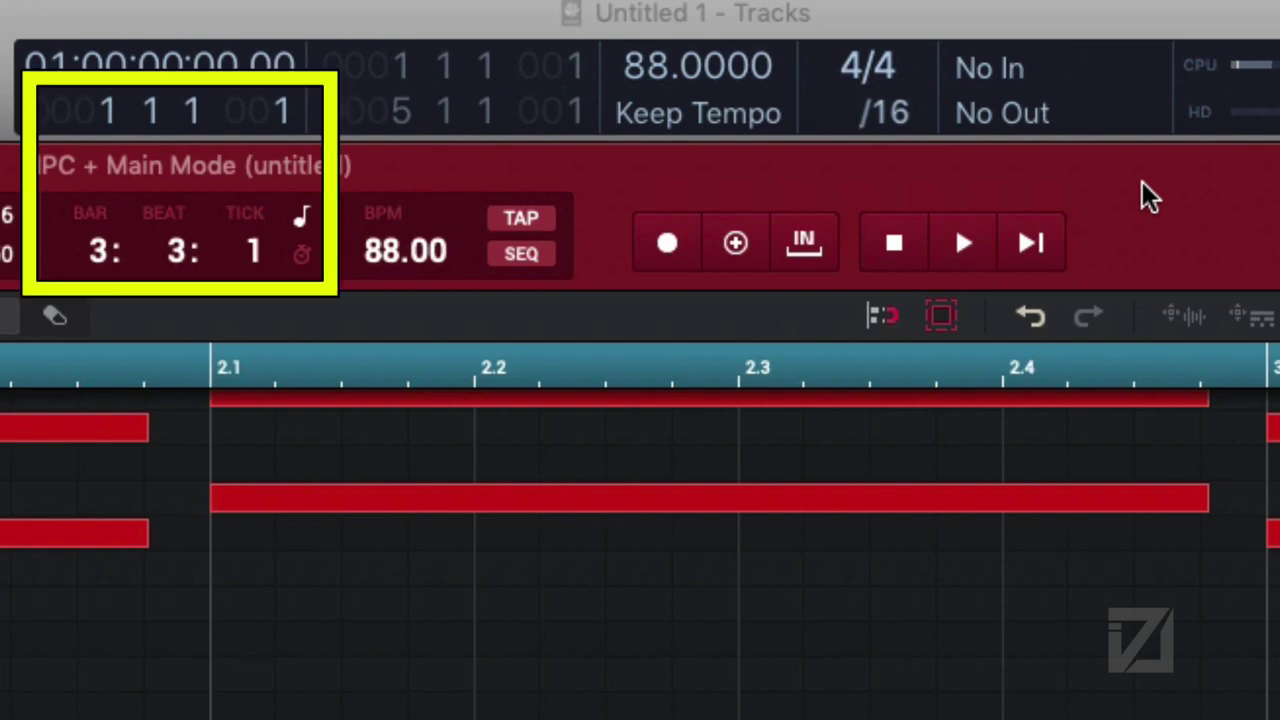
- Play Sequence 01 alongside Logic to compare the song positions, lower the MPC window slightly, and stop playback
{"action": "key", "text": "space"}
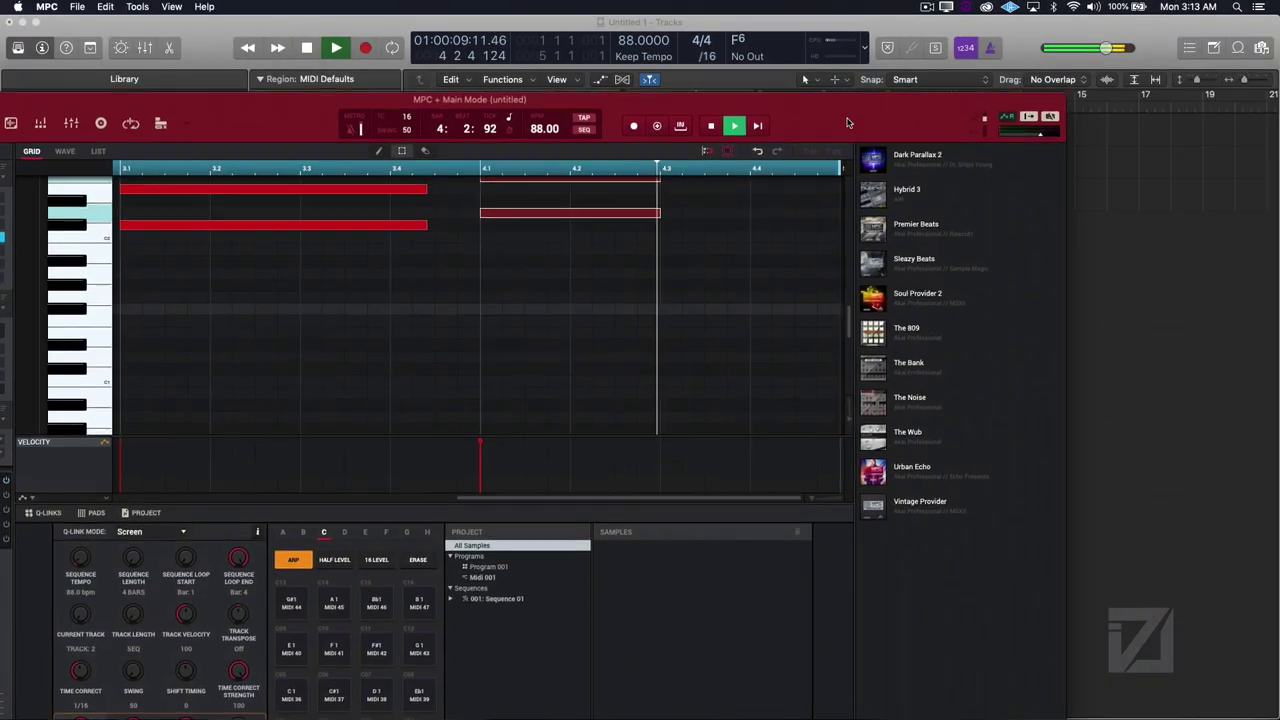
{"action": "left_click_drag", "start_coordinate": [847, 122], "coordinate": [854, 175]}
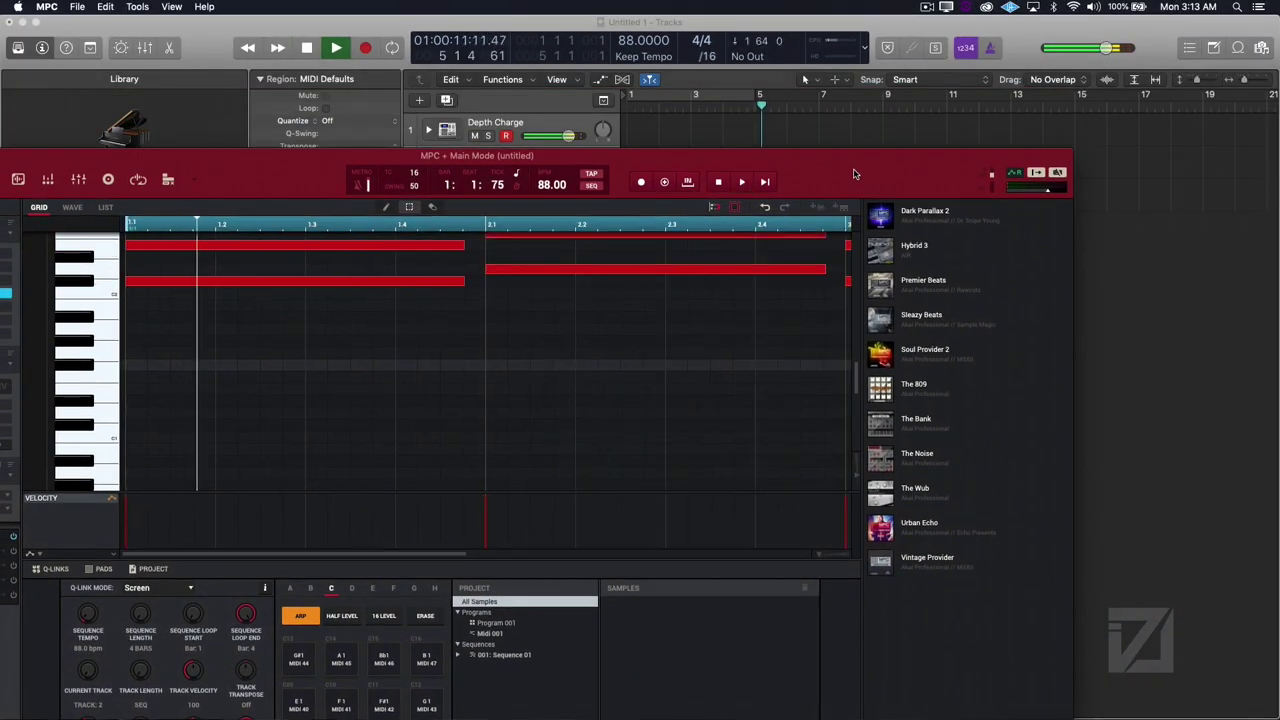
{"action": "key", "text": "space"}
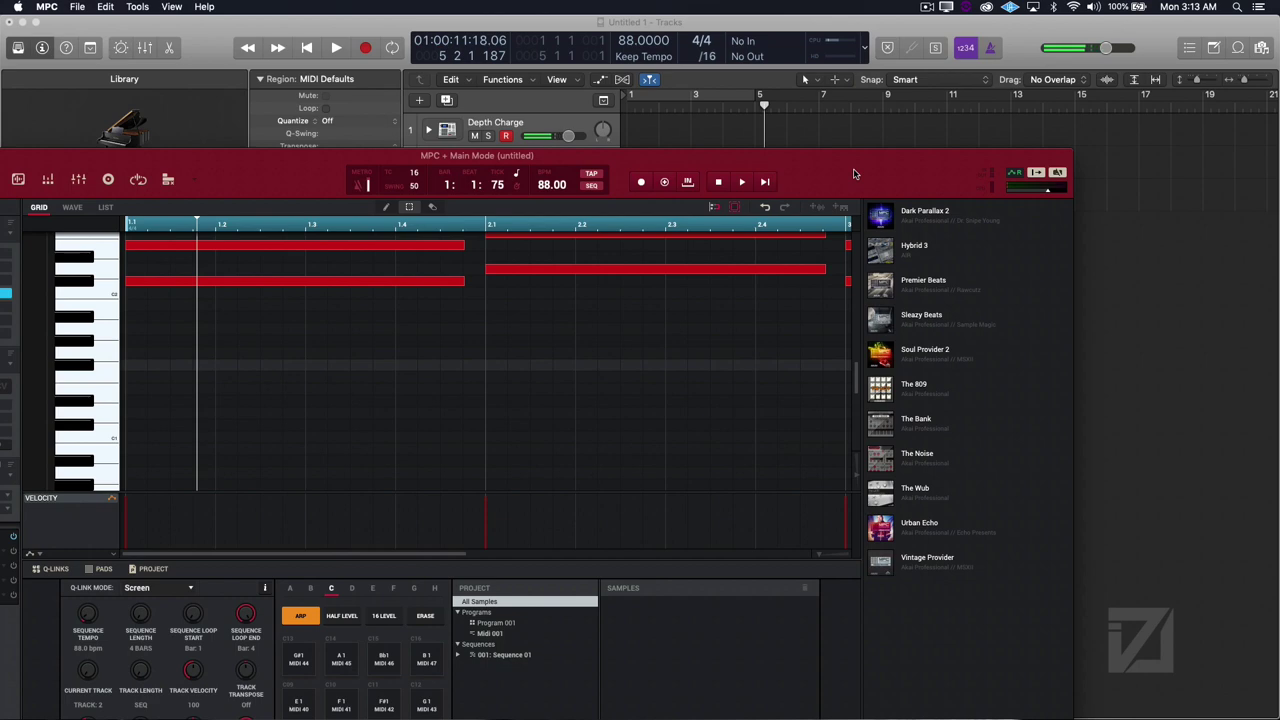
- Uncover Logic's tracks, switch to Logic Pro X and move the playhead back to bar 1
{"action": "left_click_drag", "start_coordinate": [831, 172], "coordinate": [906, 245]}
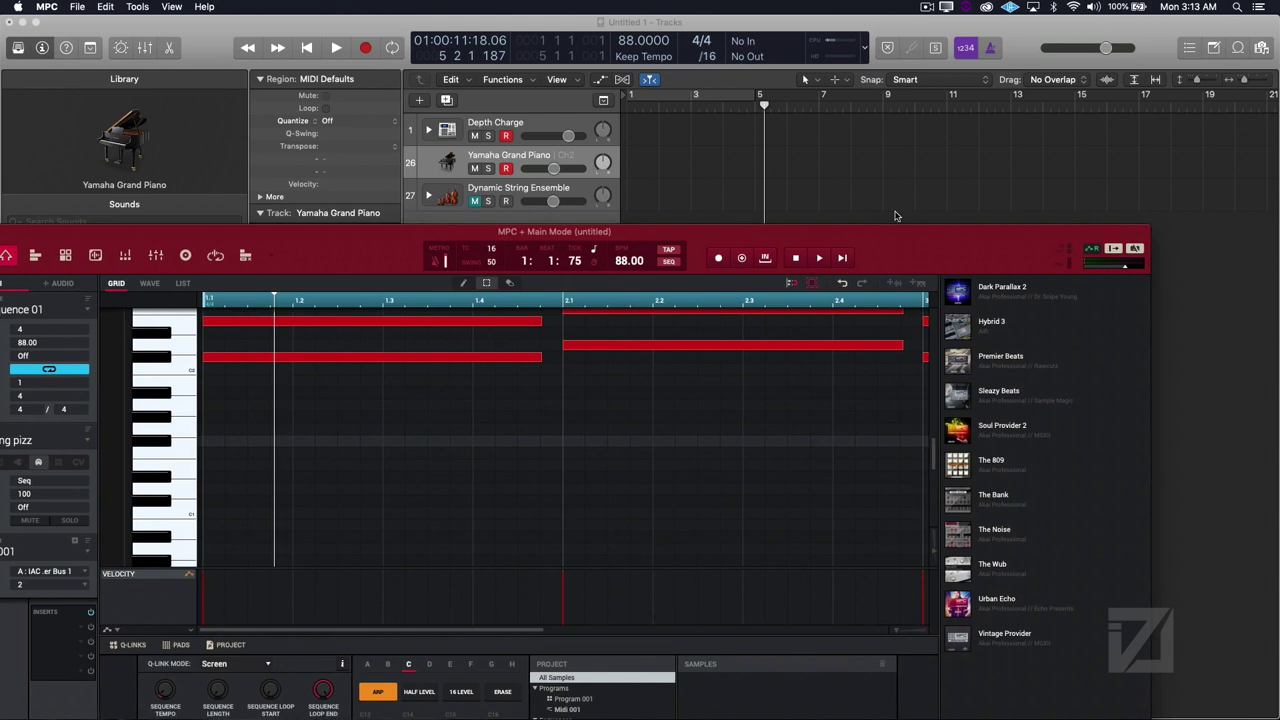
{"action": "left_click", "coordinate": [866, 160]}
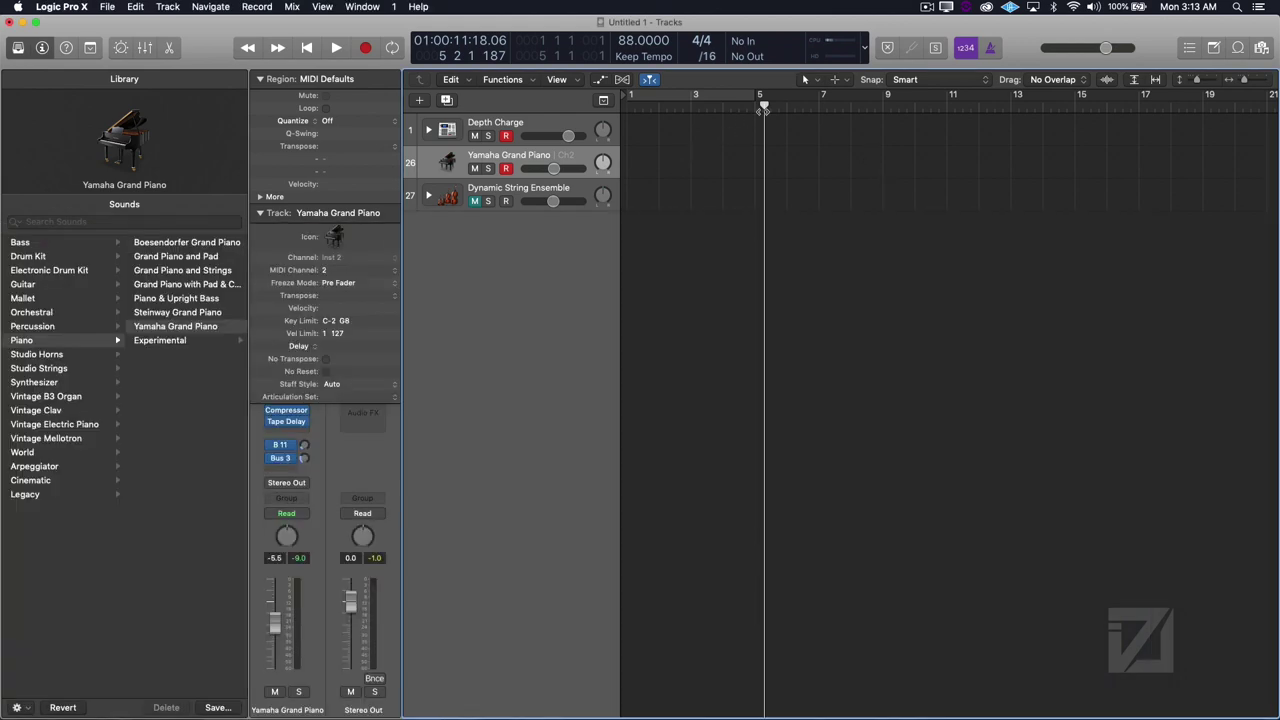
{"action": "left_click_drag", "start_coordinate": [763, 110], "coordinate": [625, 128]}
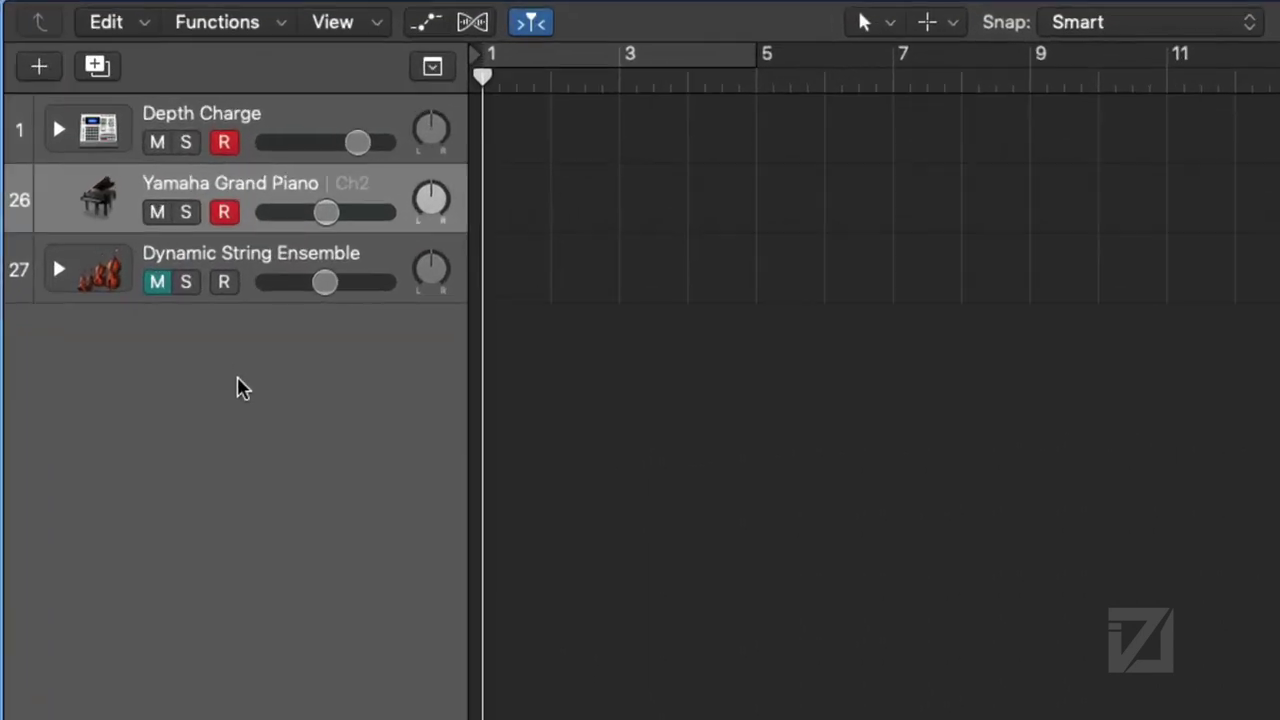
- Create two new audio tracks below the Dynamic String Ensemble track
{"action": "left_click", "coordinate": [290, 256]}
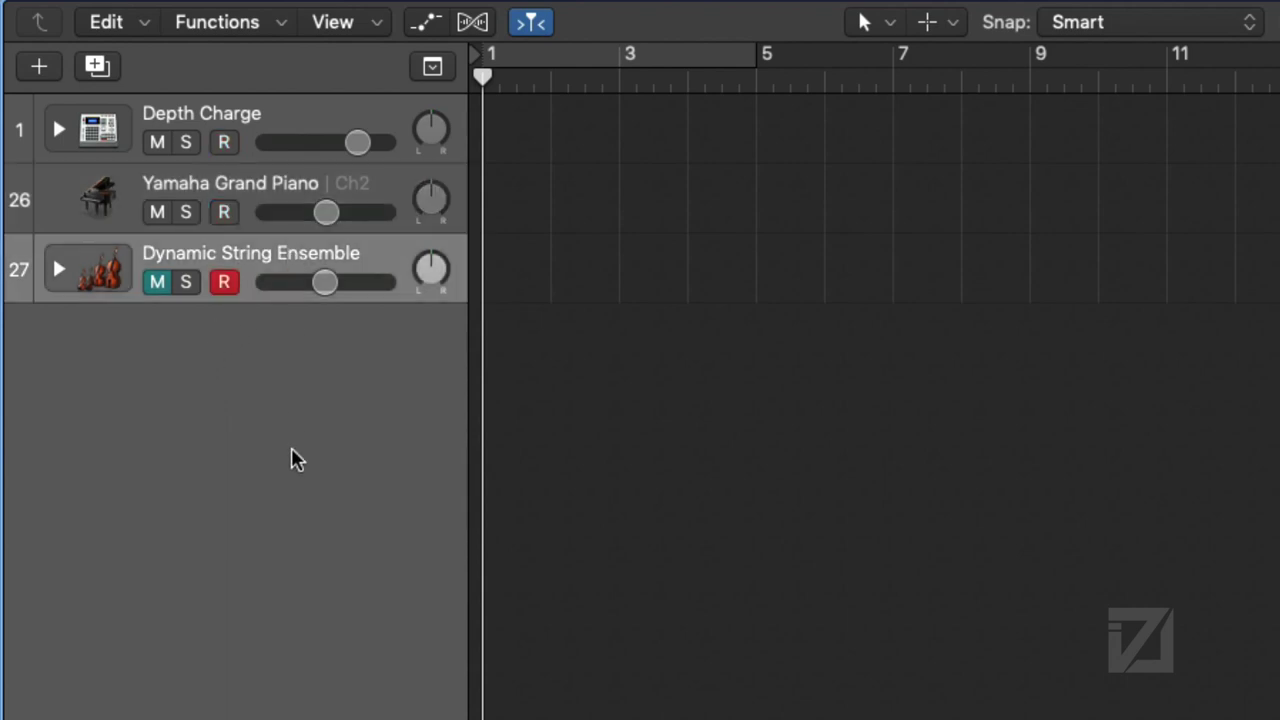
{"action": "key", "text": "super+alt+a"}
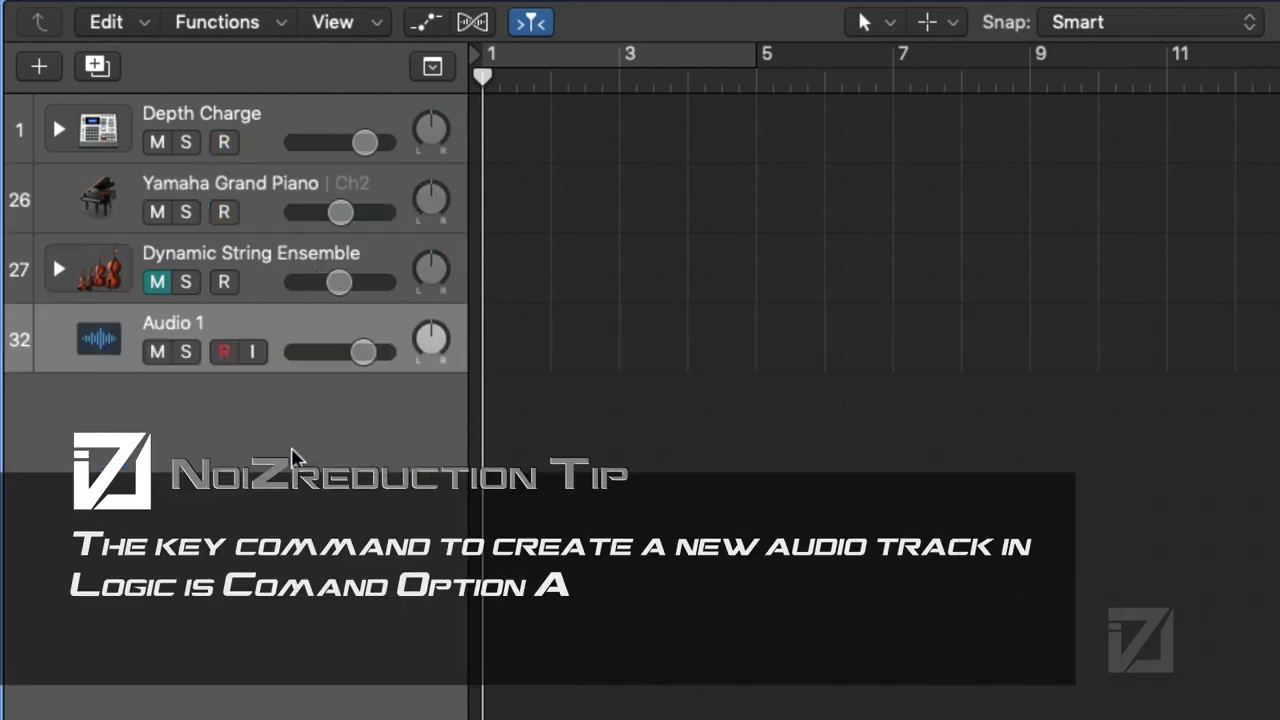
{"action": "key", "text": "super+alt+a"}
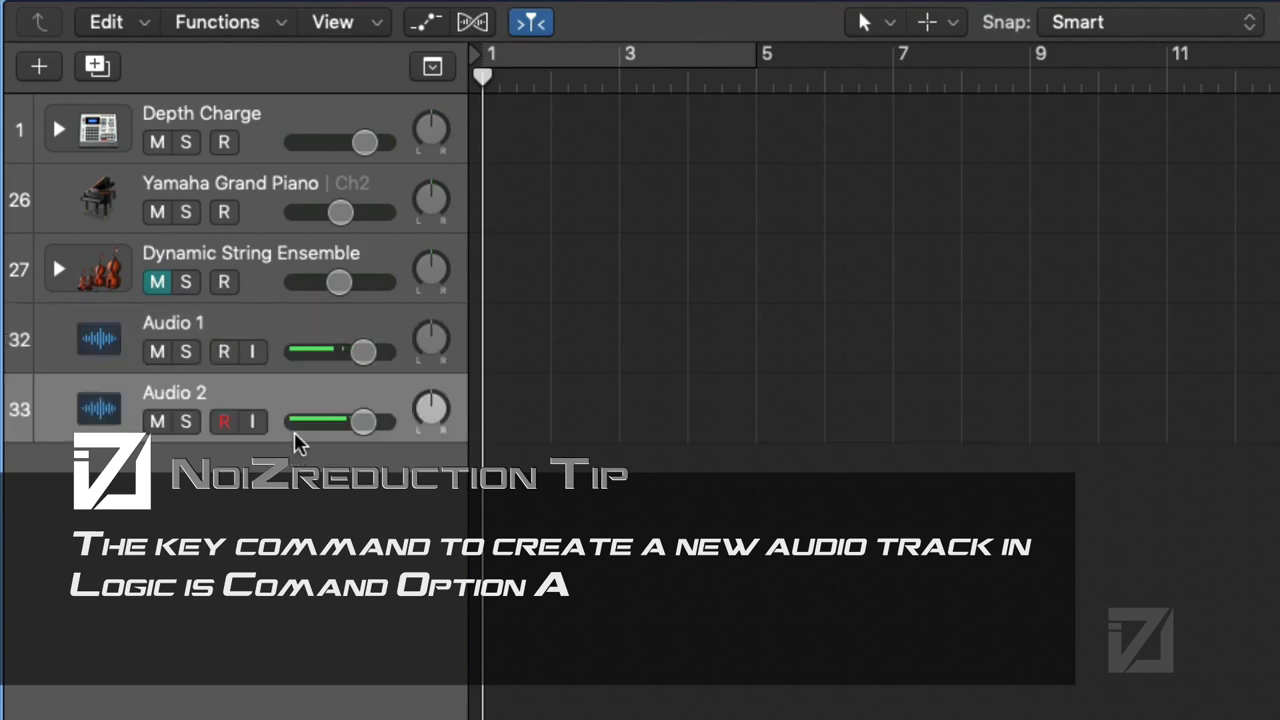
- Set the input of the Audio 1 track to Bus 13
{"action": "left_click", "coordinate": [296, 324]}
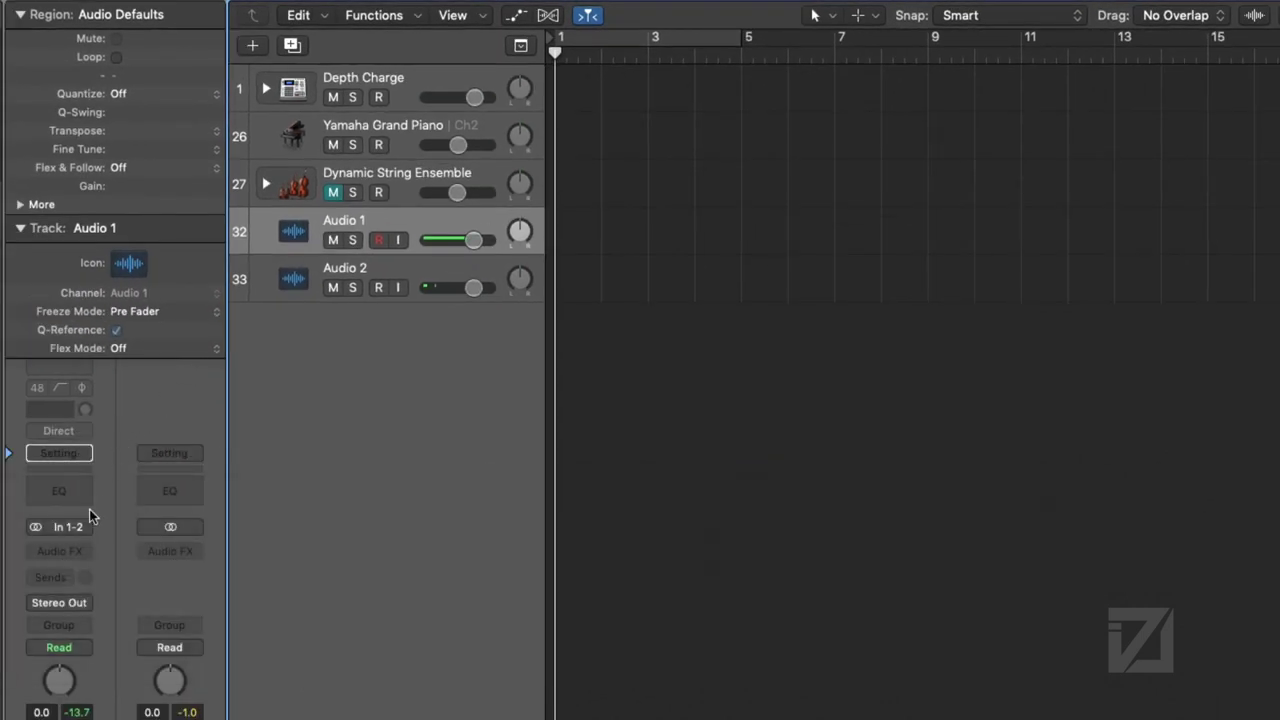
{"action": "left_click", "coordinate": [85, 528]}
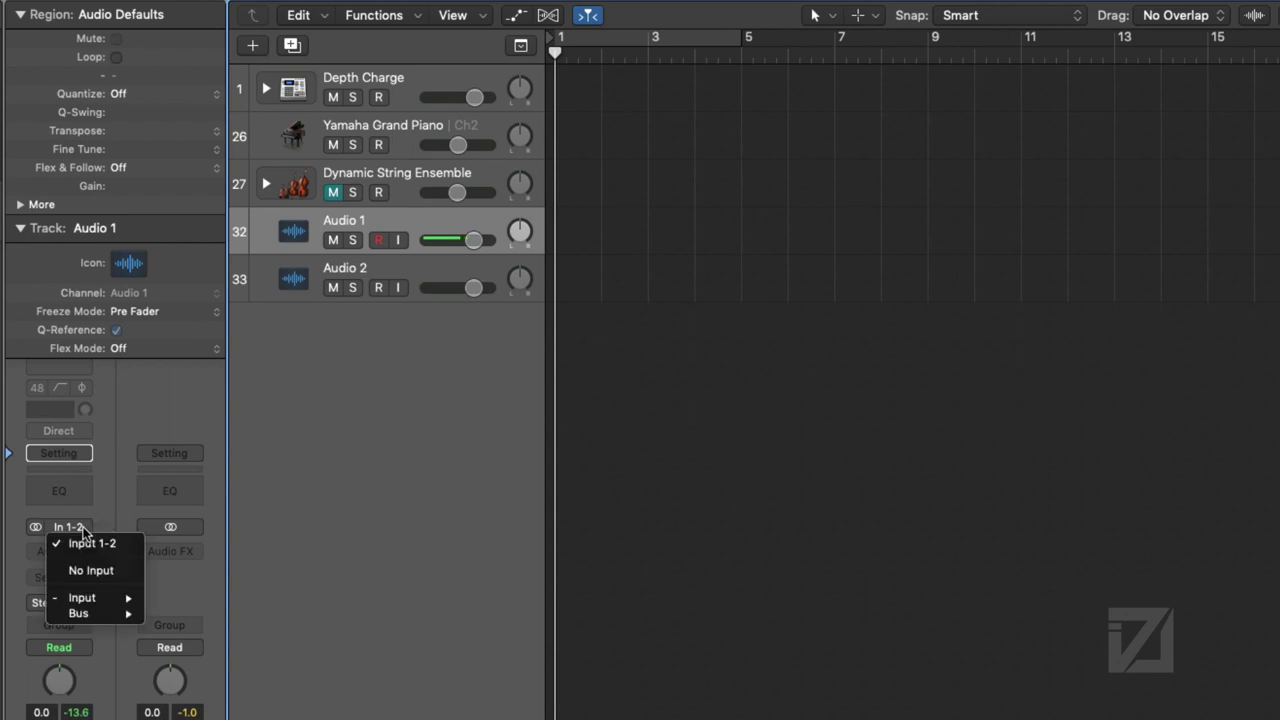
{"action": "mouse_move", "coordinate": [120, 620]}
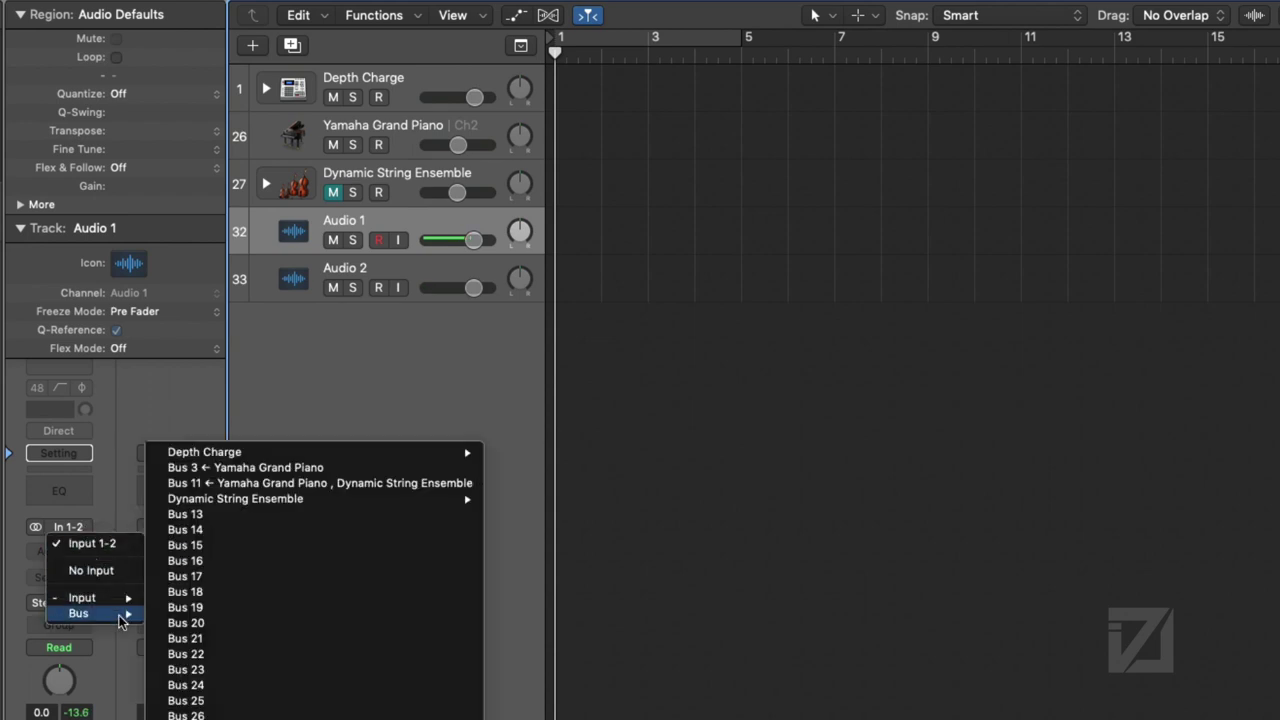
{"action": "left_click", "coordinate": [187, 514]}
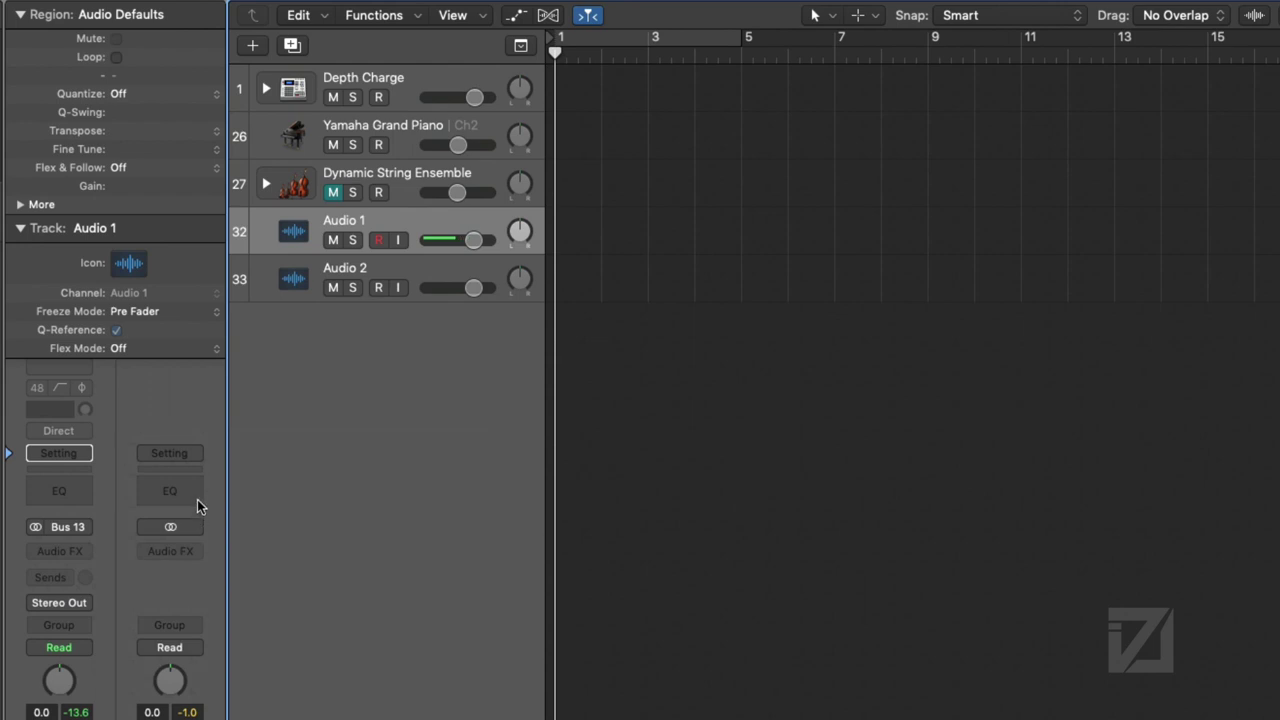
- Set the input of the Audio 2 track to Bus 14
{"action": "left_click", "coordinate": [372, 270]}
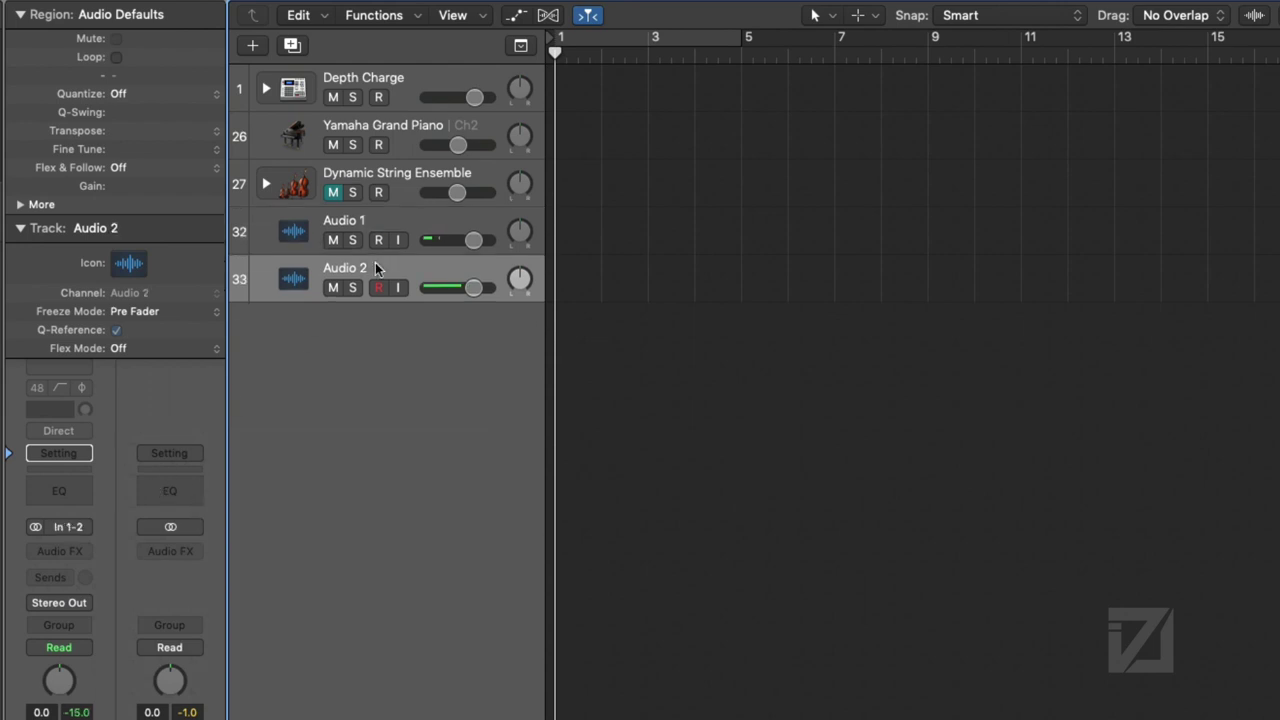
{"action": "left_click", "coordinate": [82, 527]}
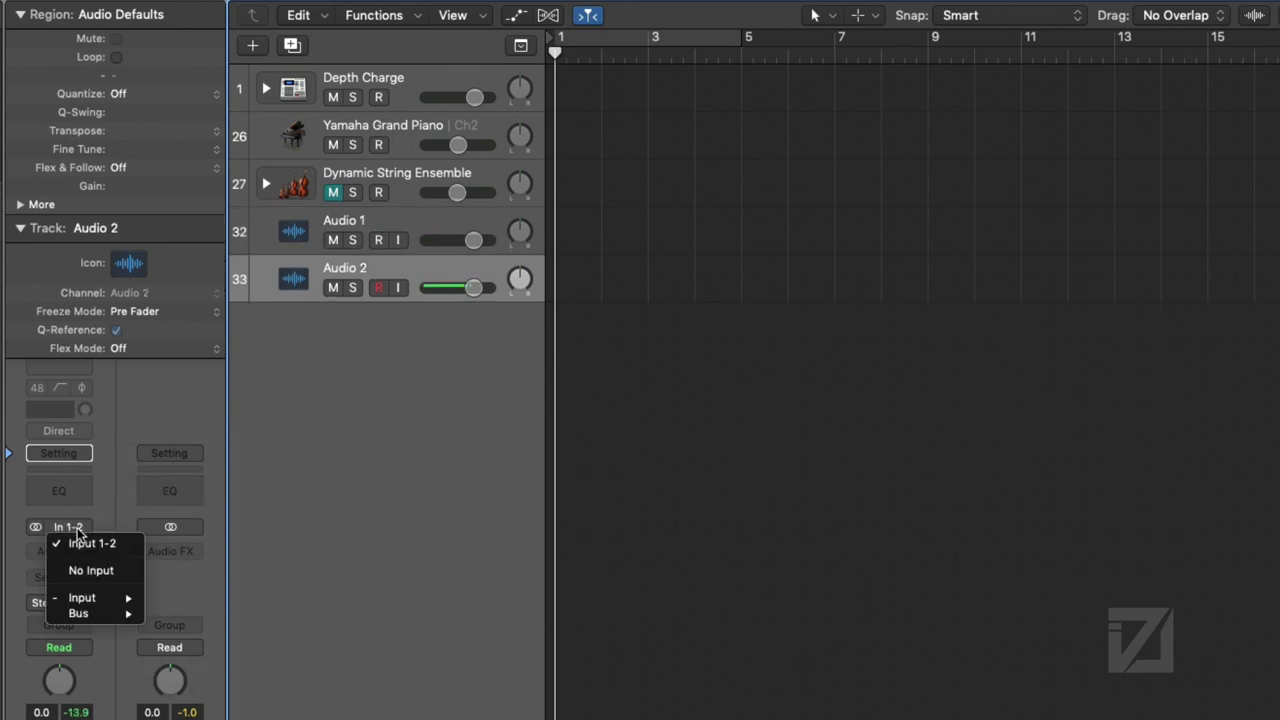
{"action": "mouse_move", "coordinate": [97, 597]}
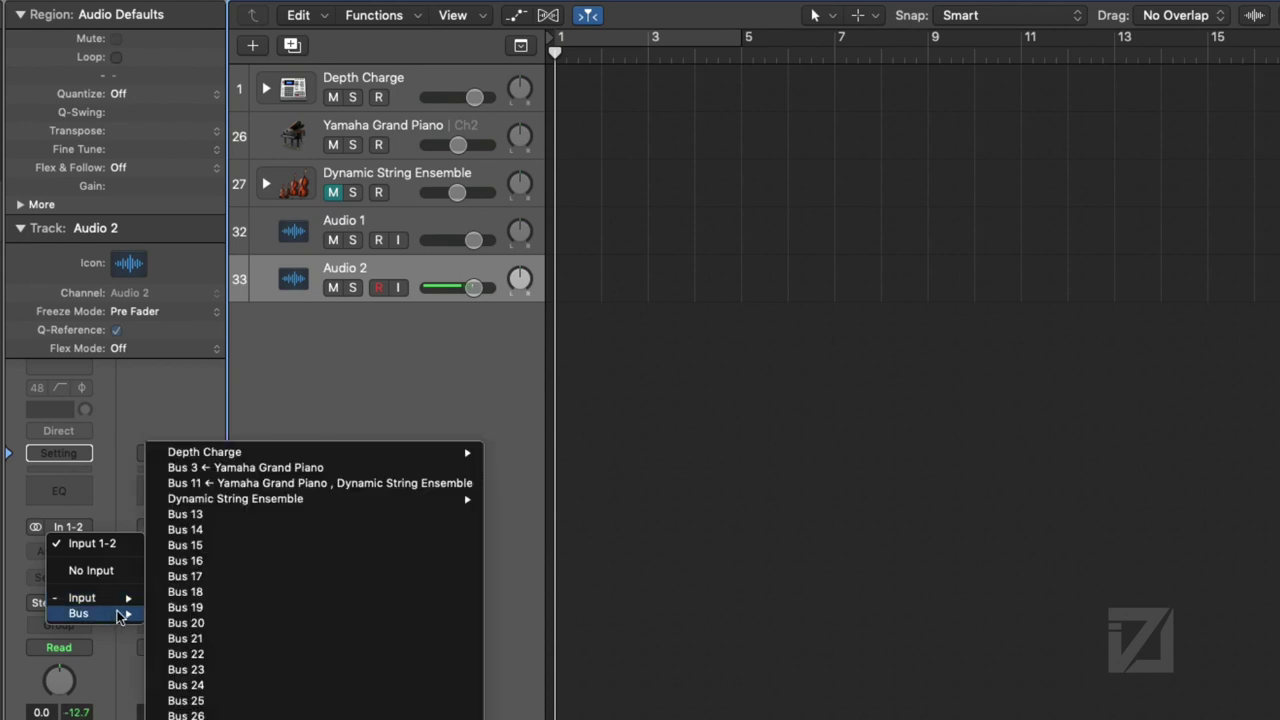
{"action": "left_click", "coordinate": [195, 530]}
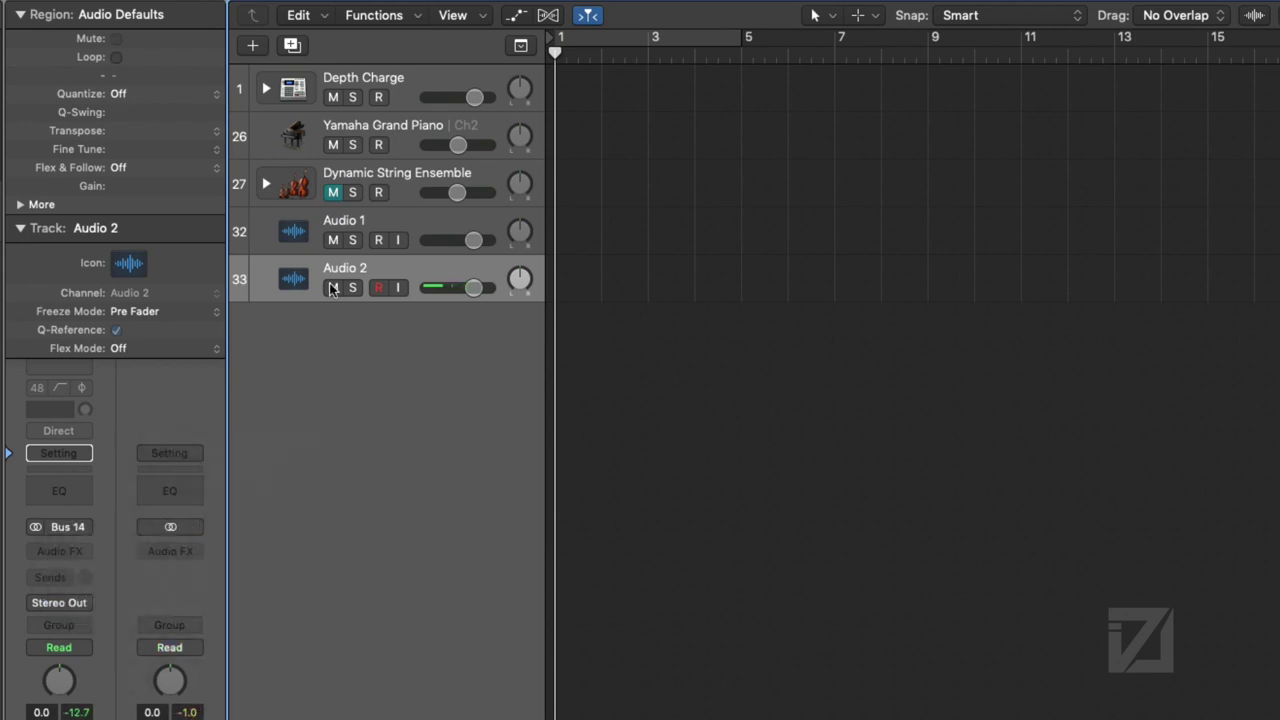
- Route the Yamaha Grand Piano track's output to Bus 14
{"action": "left_click", "coordinate": [398, 131]}
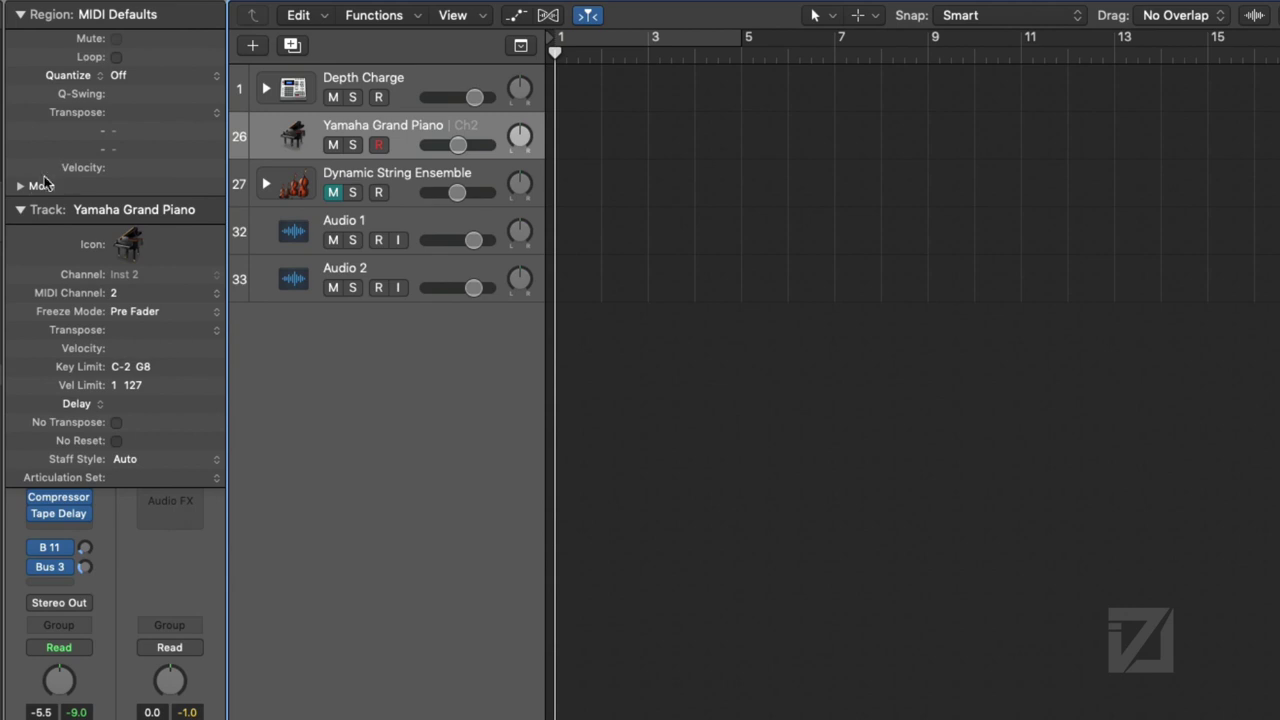
{"action": "left_click", "coordinate": [21, 210]}
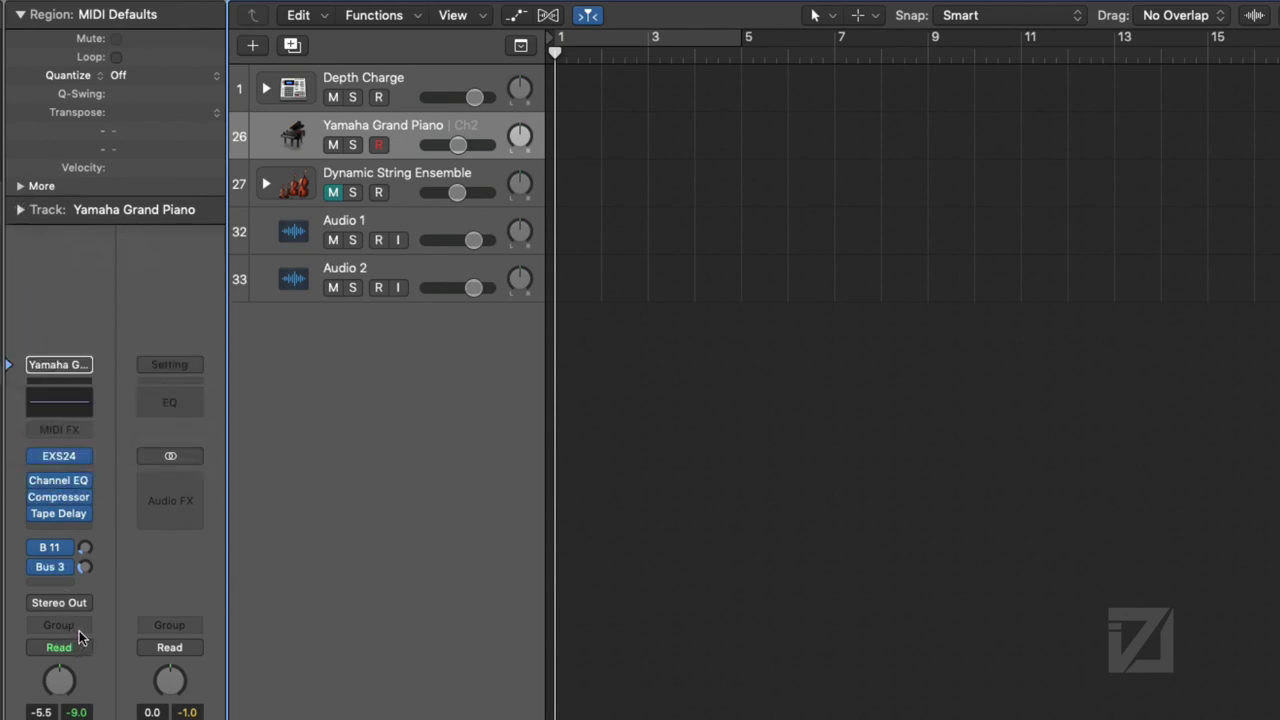
{"action": "left_click", "coordinate": [77, 604]}
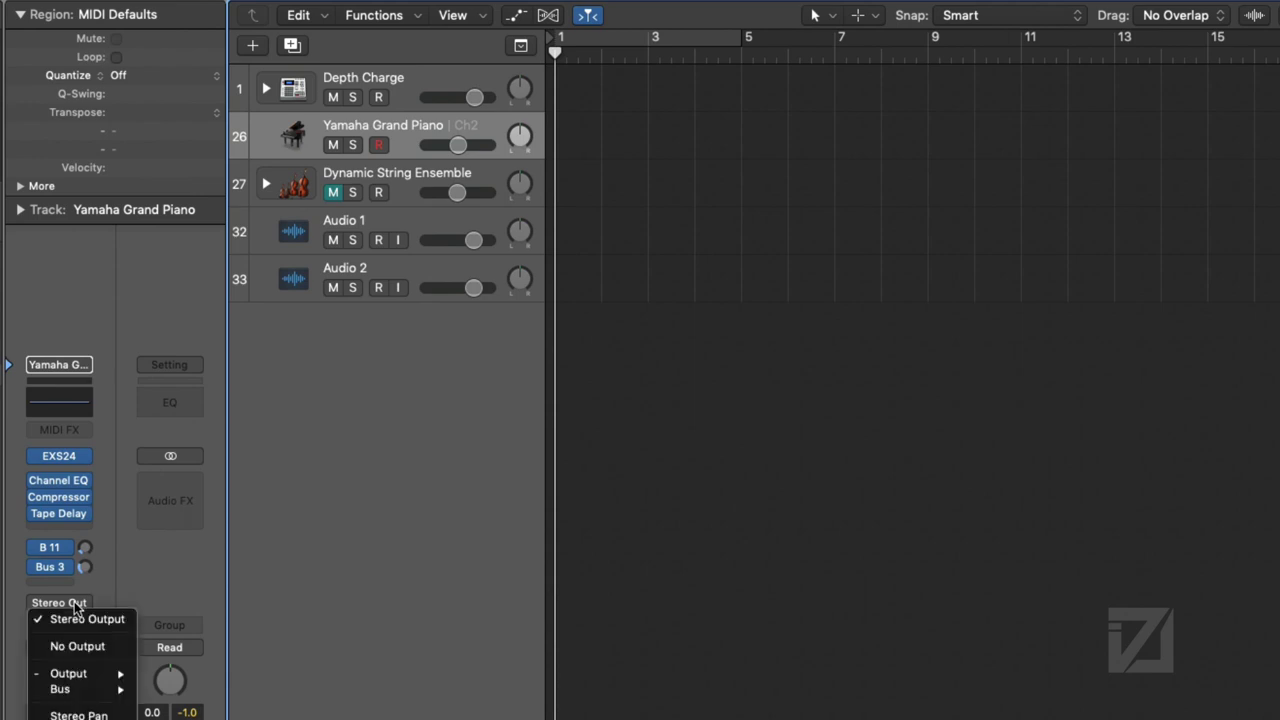
{"action": "mouse_move", "coordinate": [91, 690]}
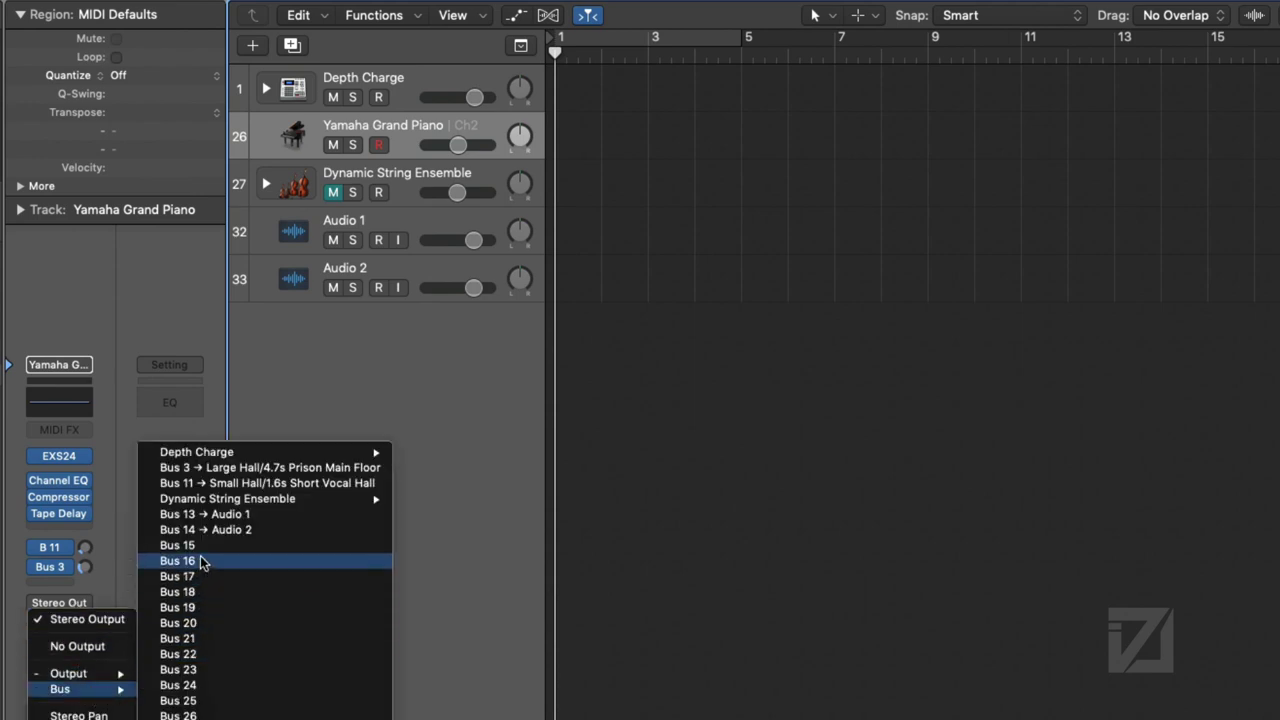
{"action": "left_click", "coordinate": [197, 530]}
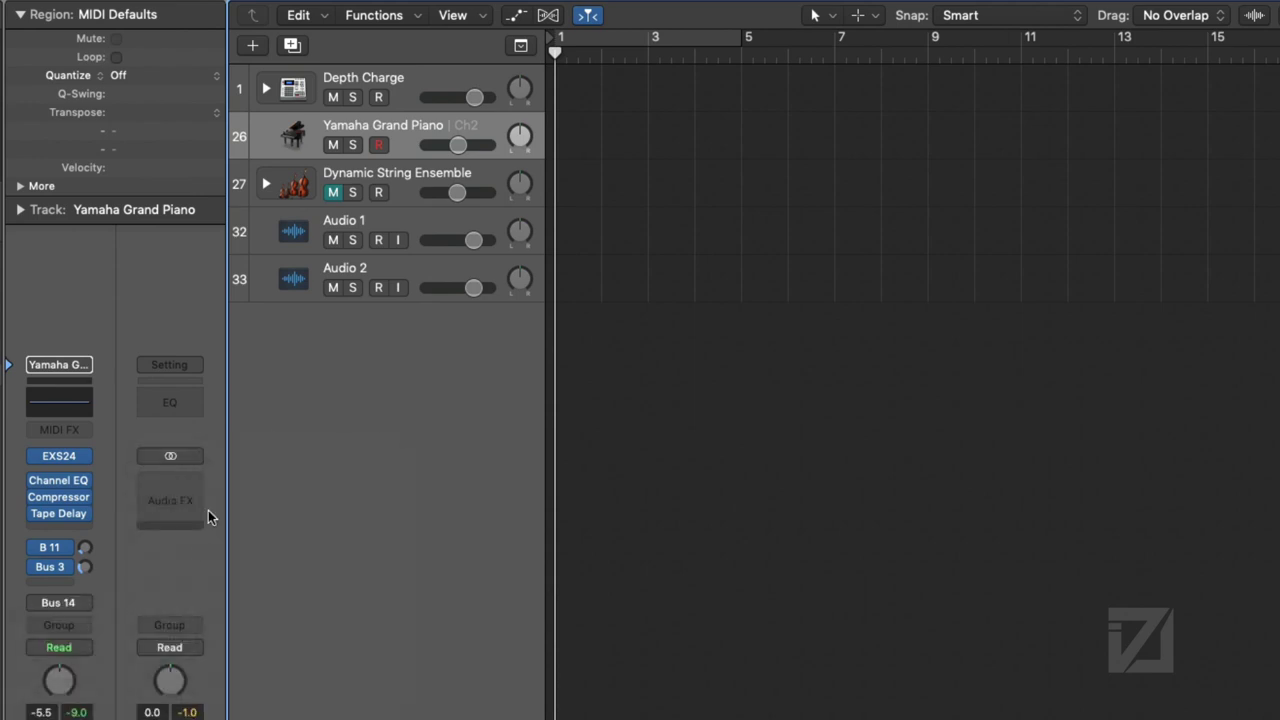
- Route the Depth Charge track's output to Bus 13
{"action": "left_click", "coordinate": [393, 84]}
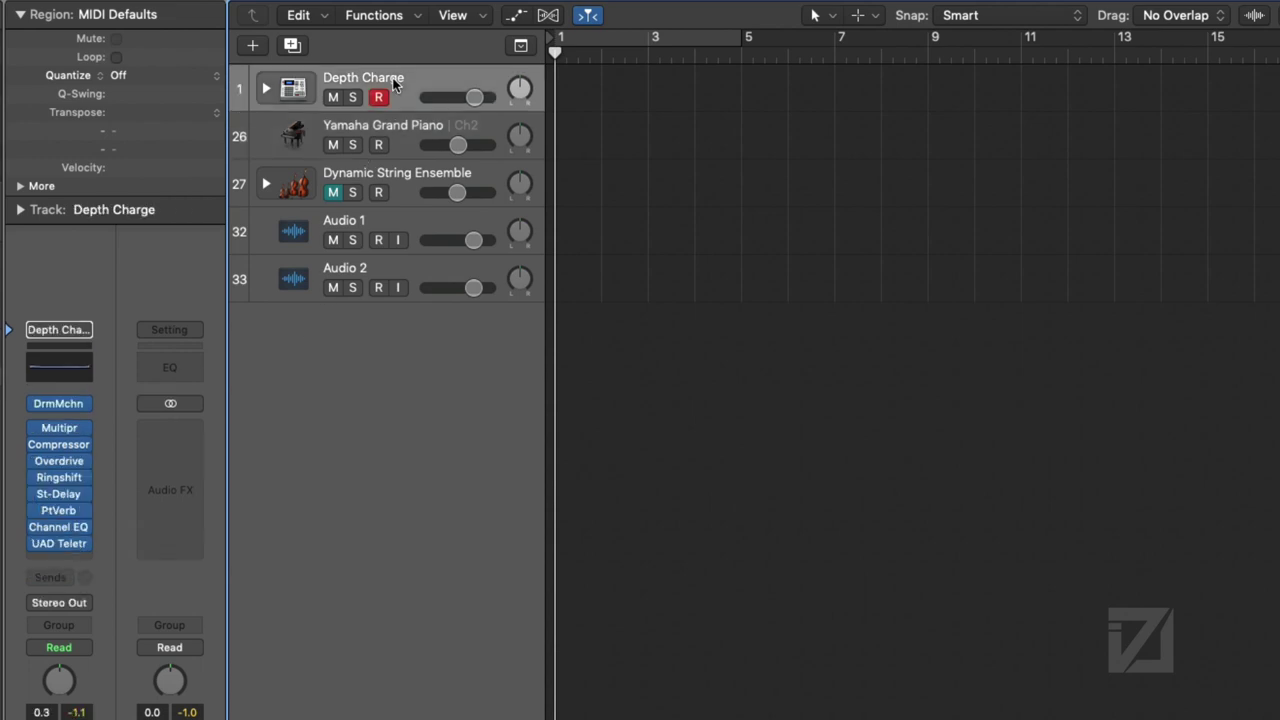
{"action": "left_click", "coordinate": [88, 612]}
{"action": "mouse_move", "coordinate": [112, 692]}
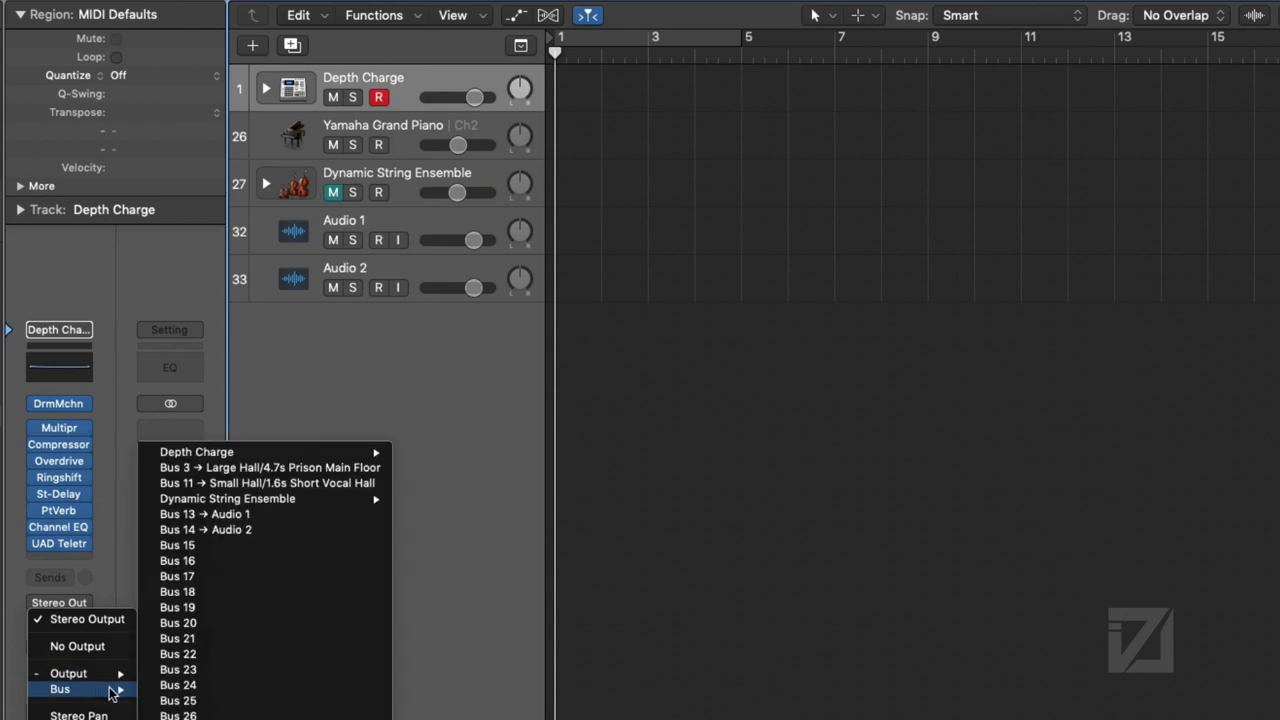
{"action": "left_click", "coordinate": [203, 514]}
- Rename the Audio 1 track as Drums and the Audio 2 track as Piano
{"action": "double_click", "coordinate": [344, 218]}
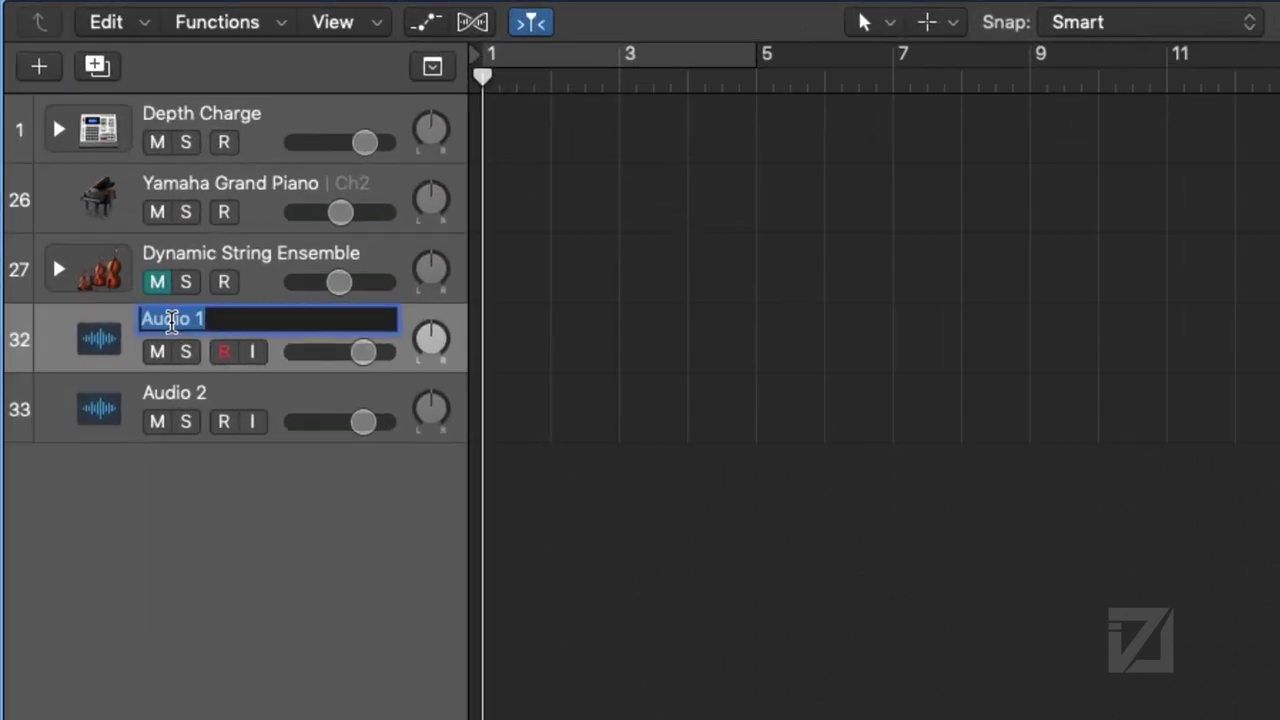
{"action": "type", "text": "Drums"}
{"action": "key", "text": "Return"}
{"action": "double_click", "coordinate": [172, 395]}
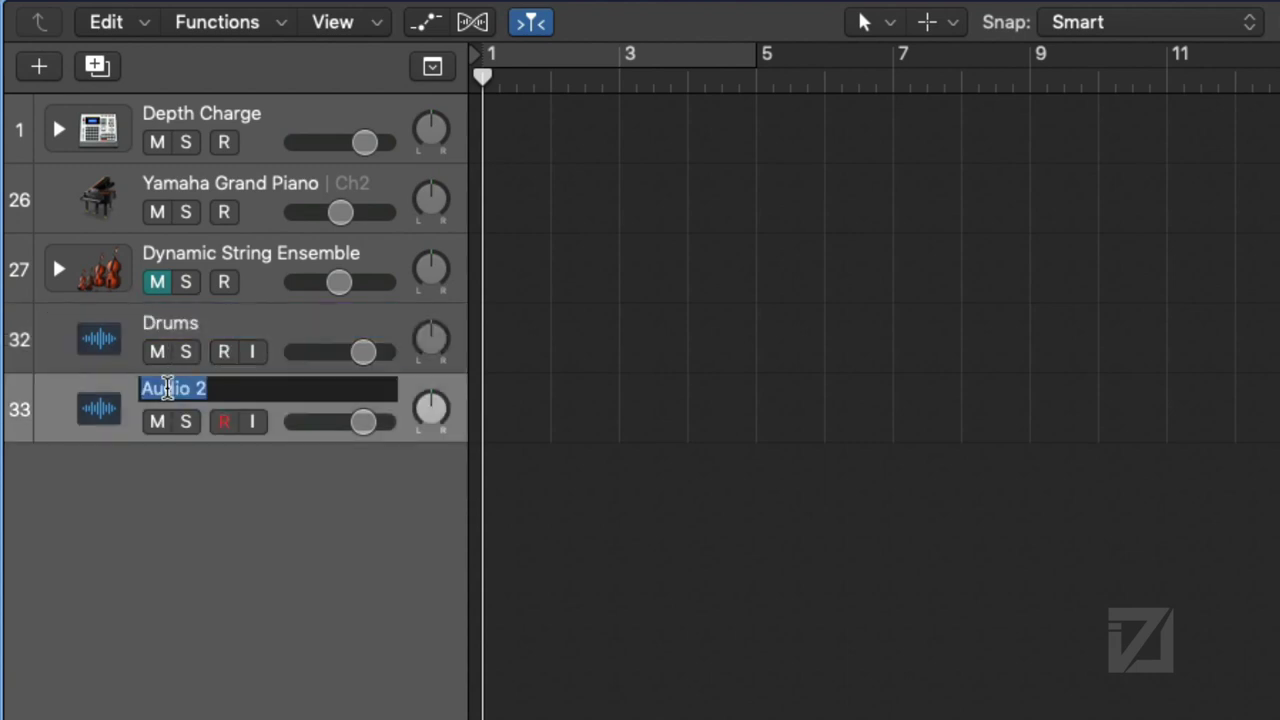
{"action": "type", "text": "Piano"}
{"action": "key", "text": "Return"}
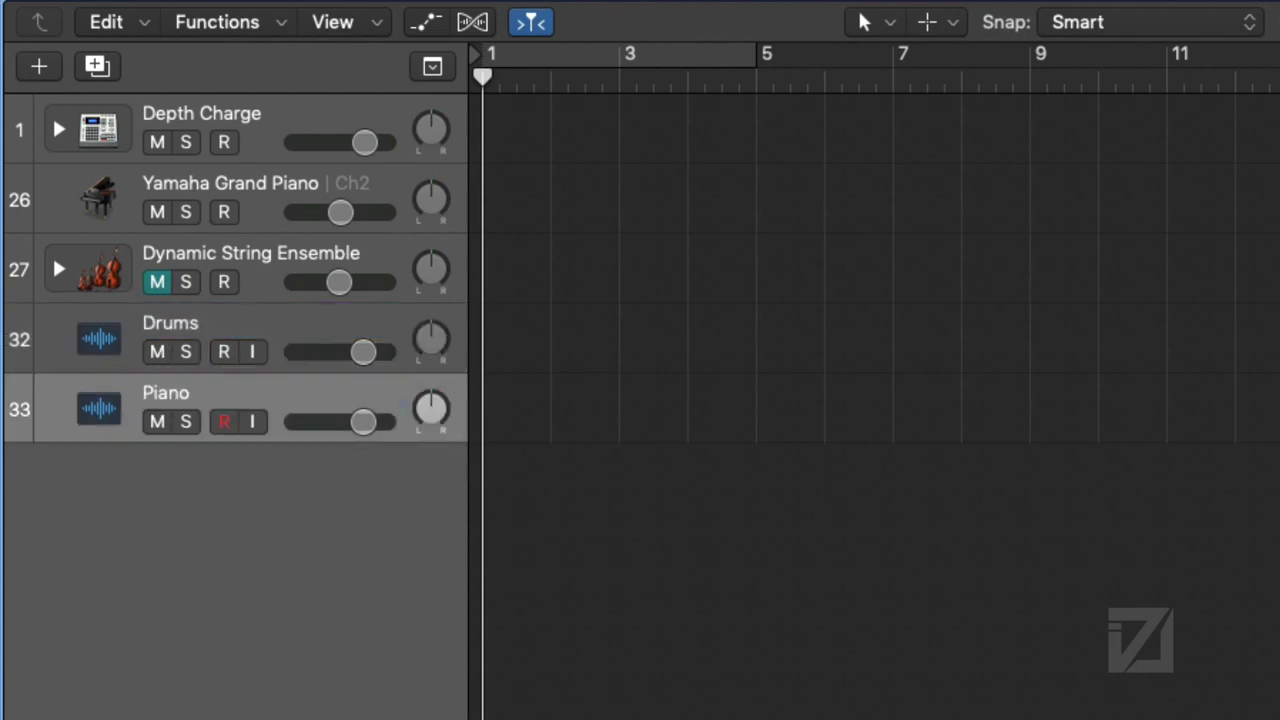
- Turn on input monitoring for Drums and Piano, and record-arm them together with Depth Charge and Yamaha Grand Piano
{"action": "left_click", "coordinate": [254, 357]}
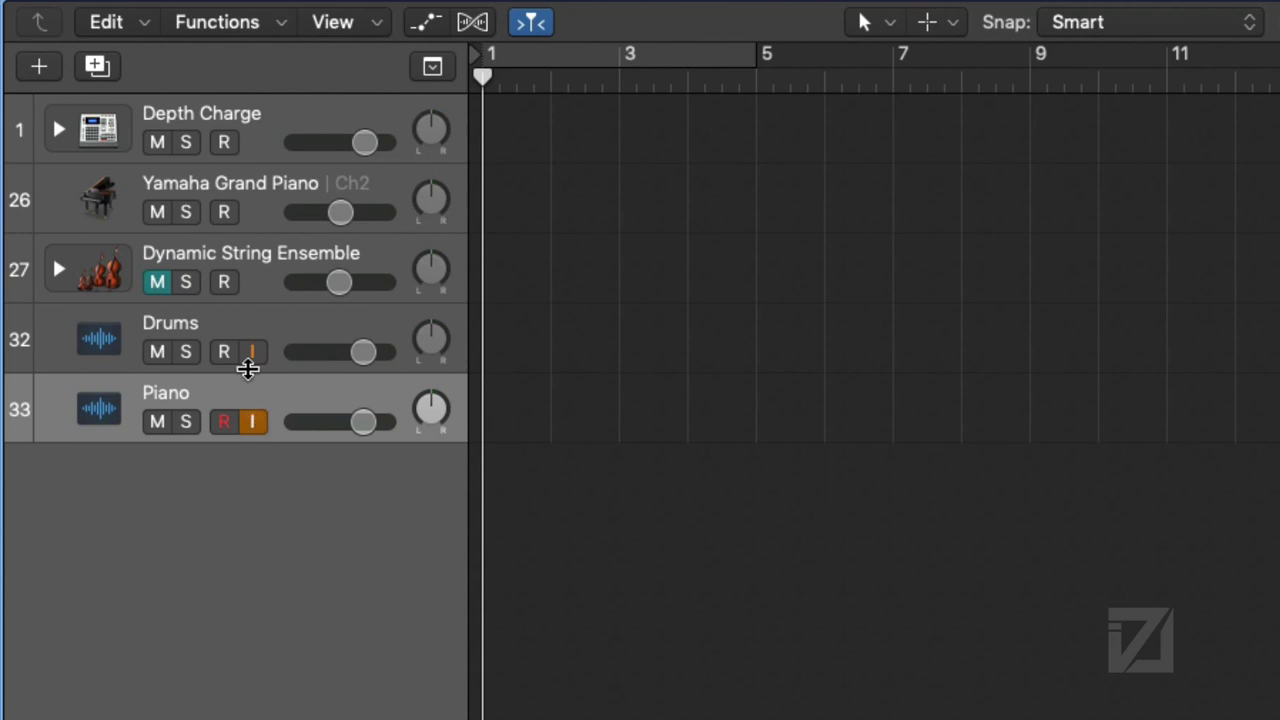
{"action": "left_click", "coordinate": [223, 353]}
{"action": "left_click", "coordinate": [256, 134]}
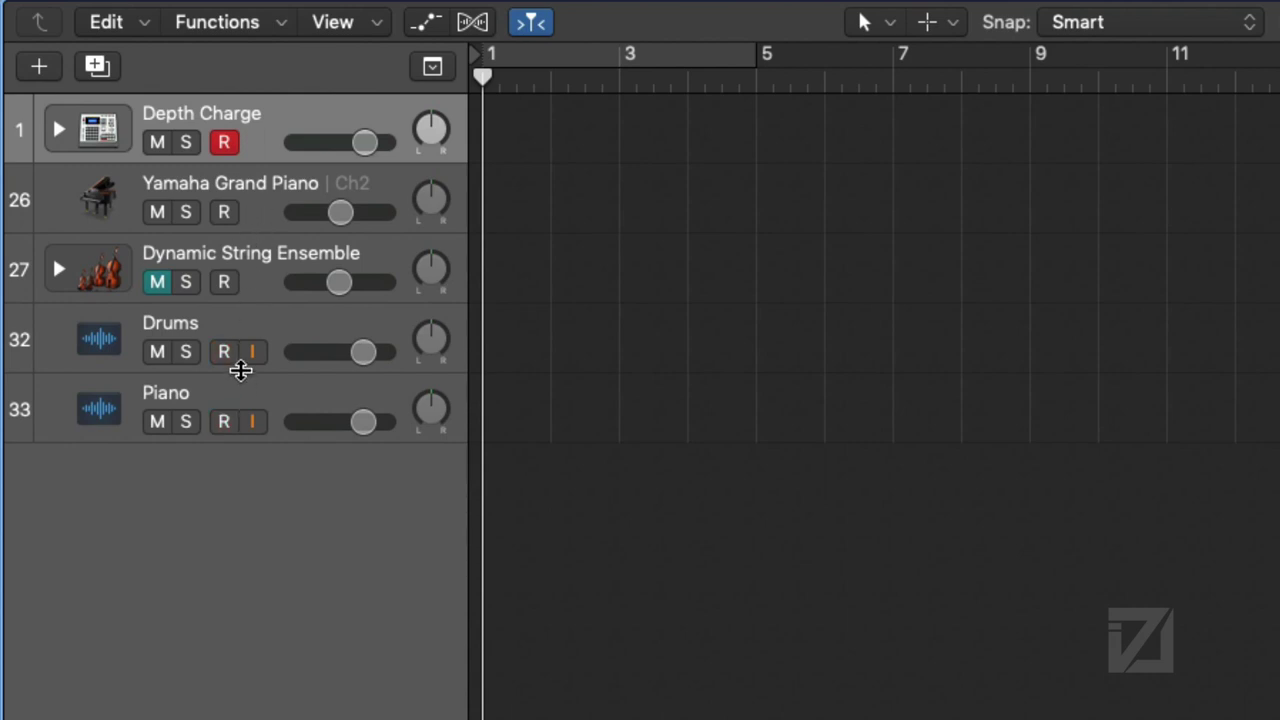
{"action": "left_click", "coordinate": [255, 200]}
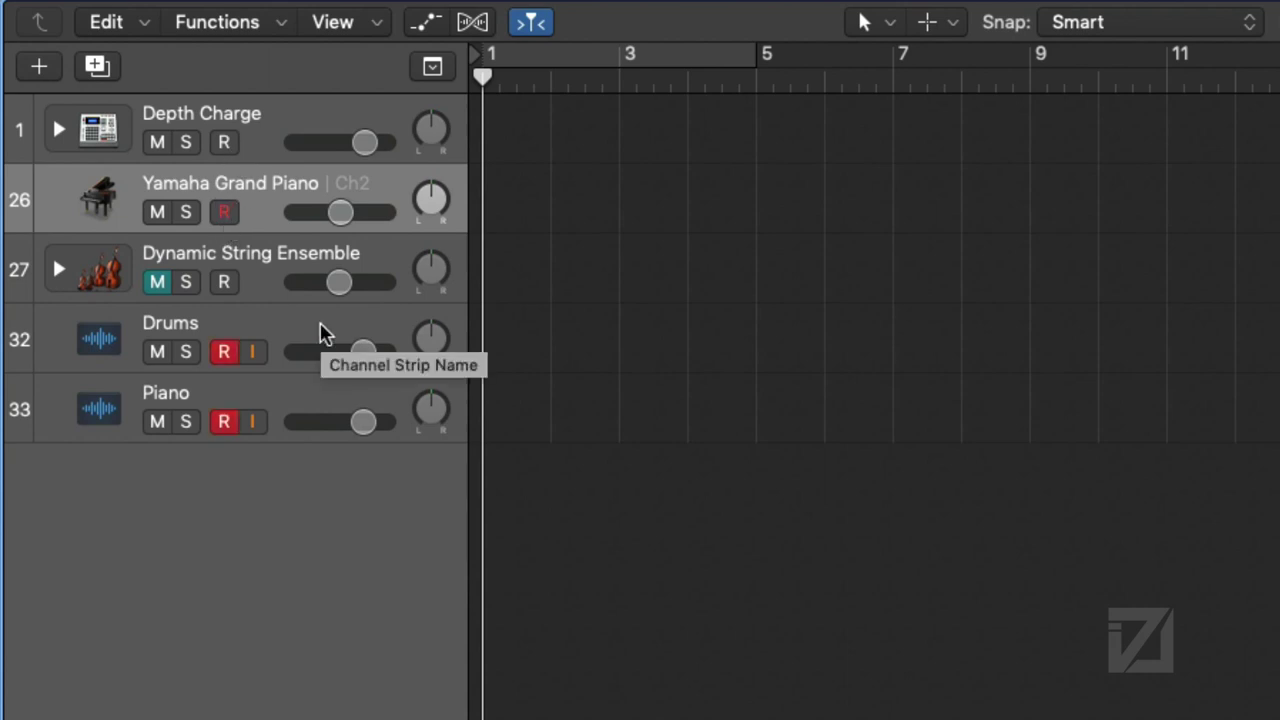
{"action": "left_click", "coordinate": [263, 131]}
{"action": "left_click", "coordinate": [226, 143]}
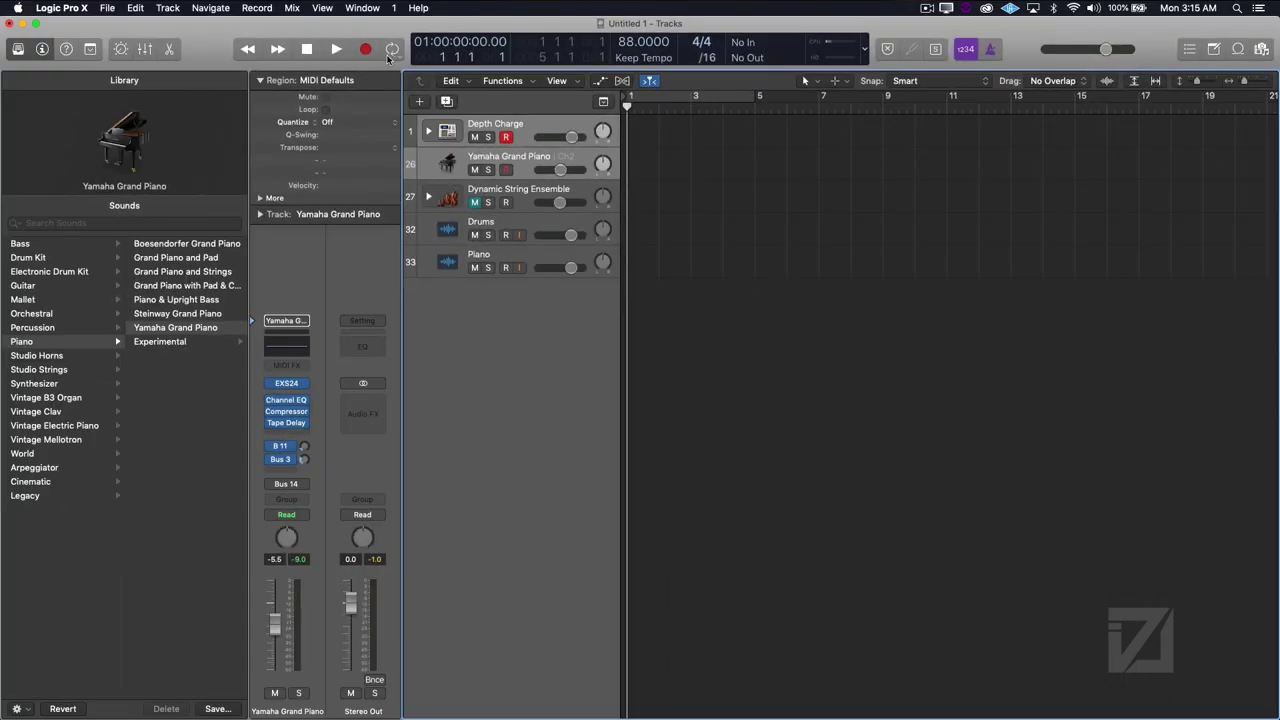
{"action": "key", "text": "r"}
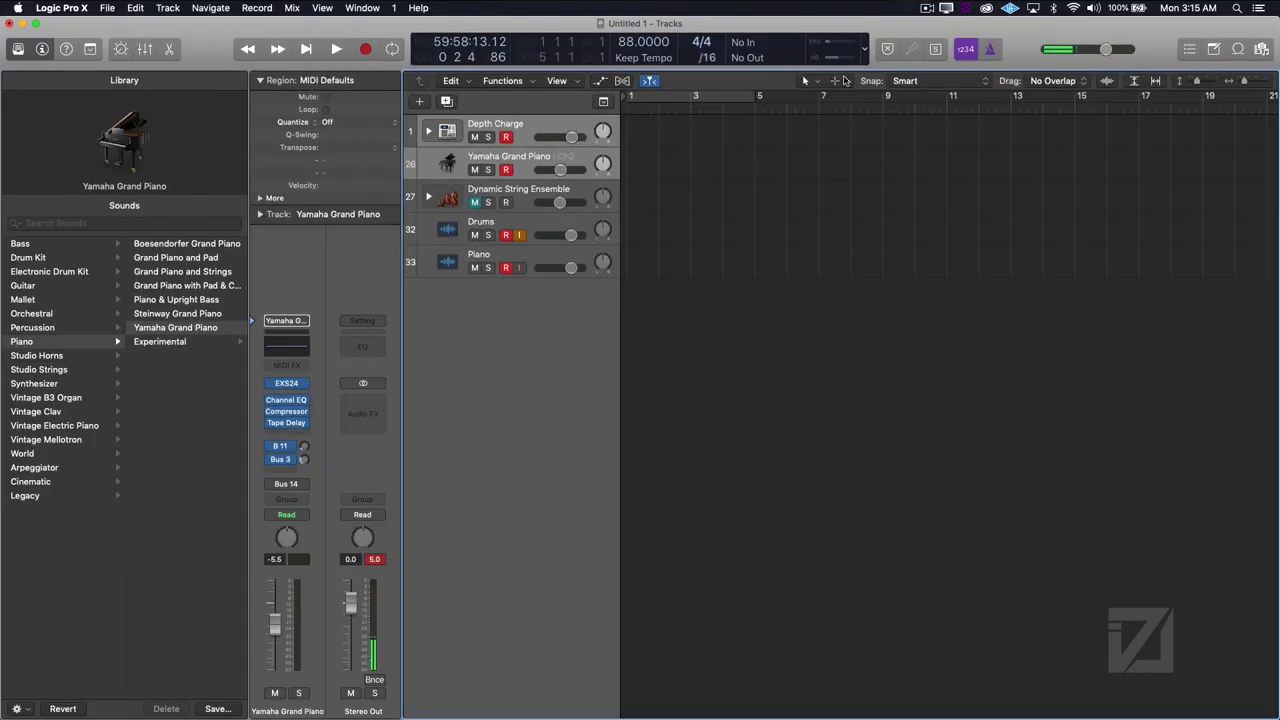
- Add the Sync function to Logic's control bar and turn on external synchronization
{"action": "right_click", "coordinate": [1018, 64]}
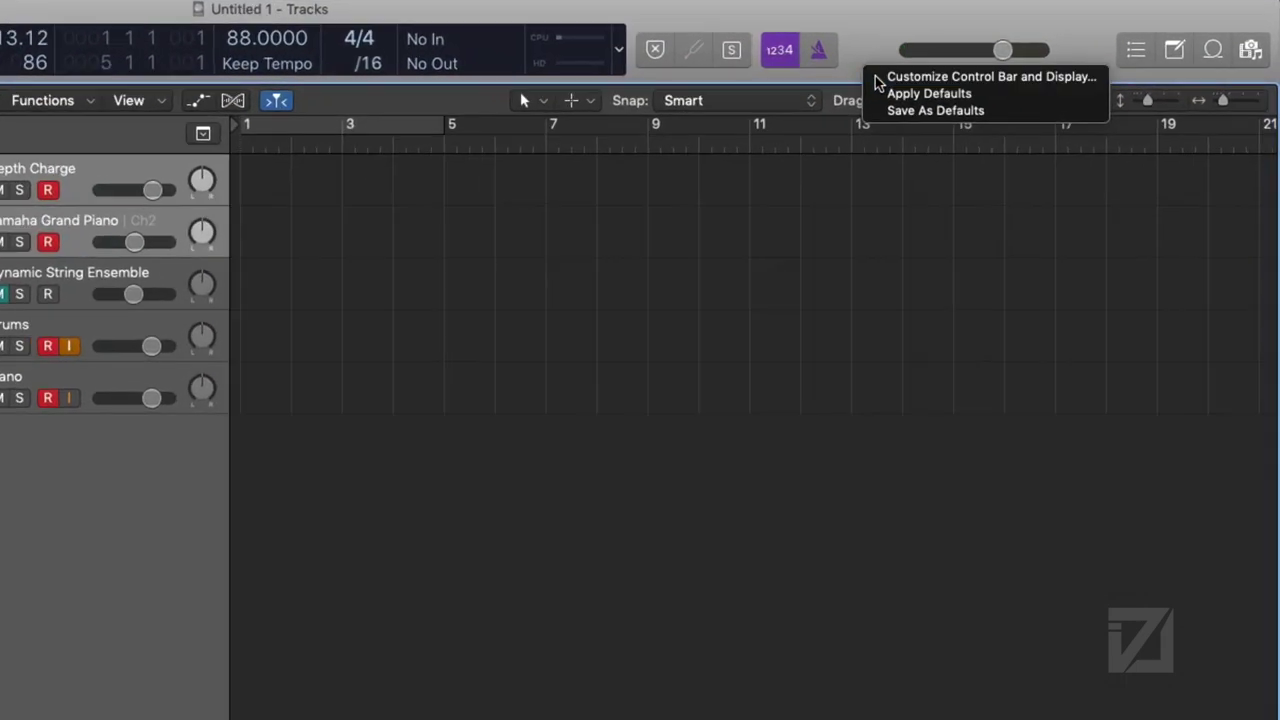
{"action": "left_click", "coordinate": [1024, 69]}
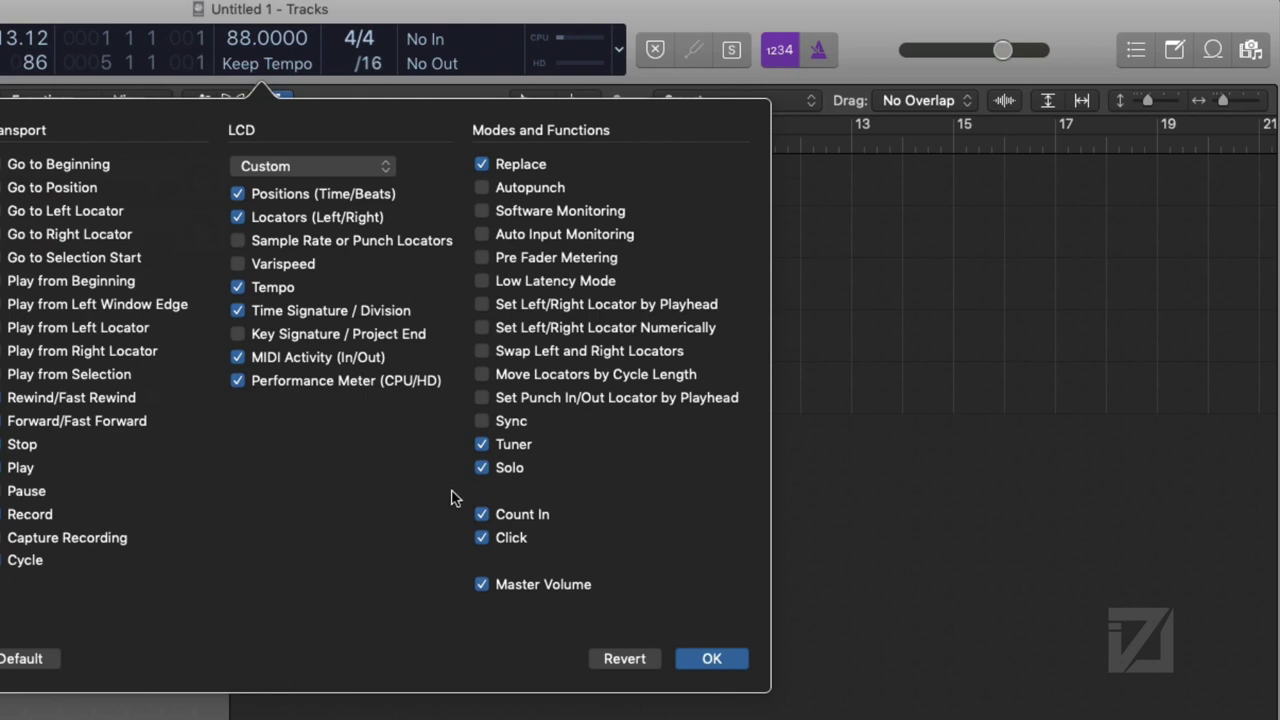
{"action": "left_click", "coordinate": [482, 421]}
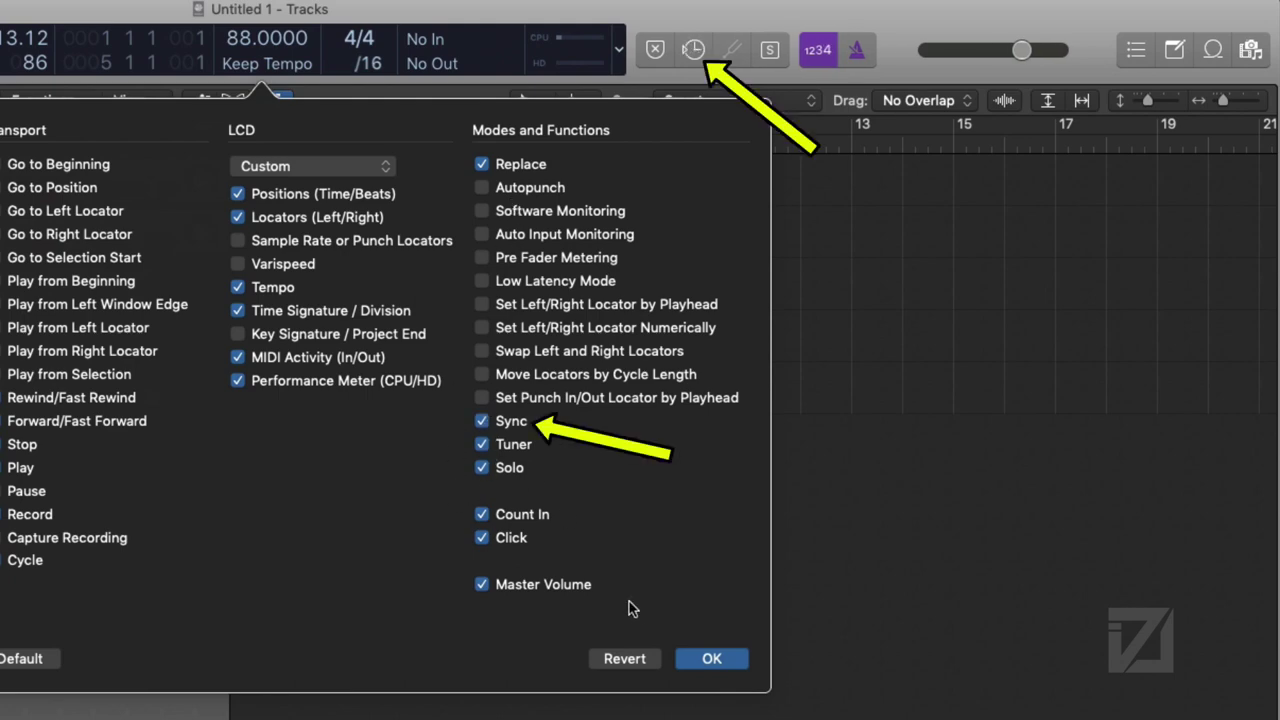
{"action": "left_click", "coordinate": [682, 657]}
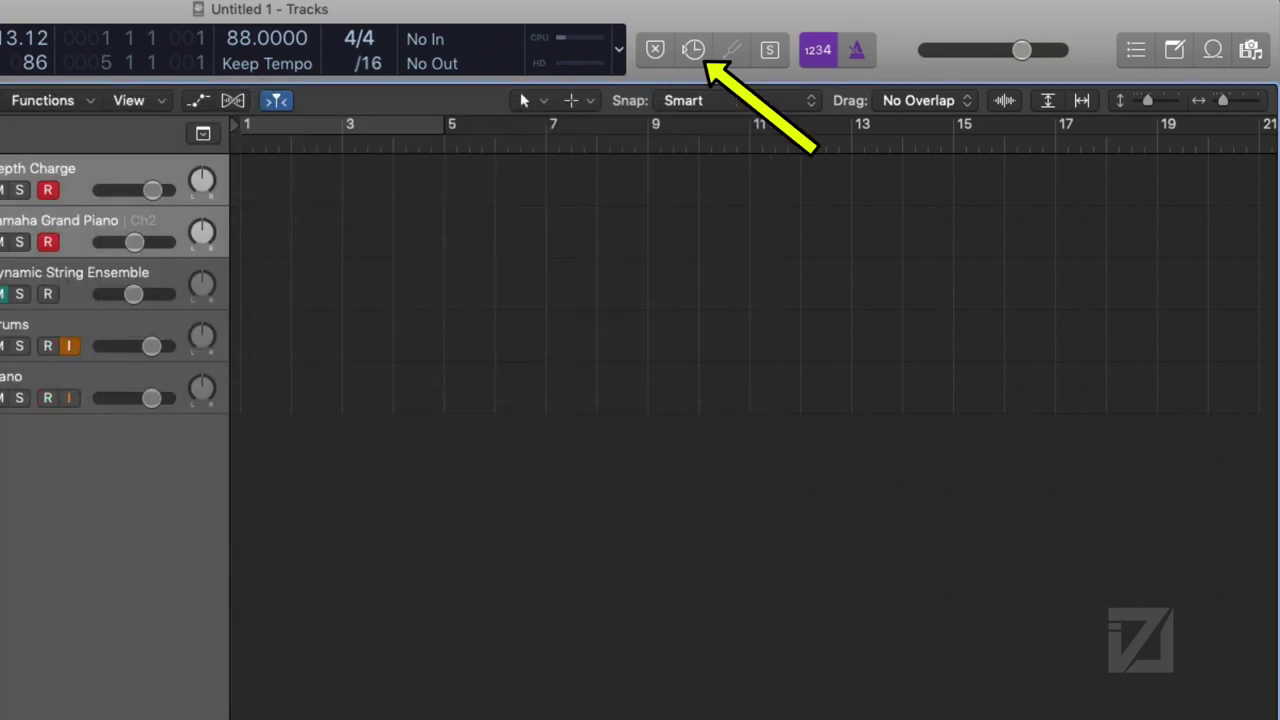
{"action": "left_click", "coordinate": [694, 50]}
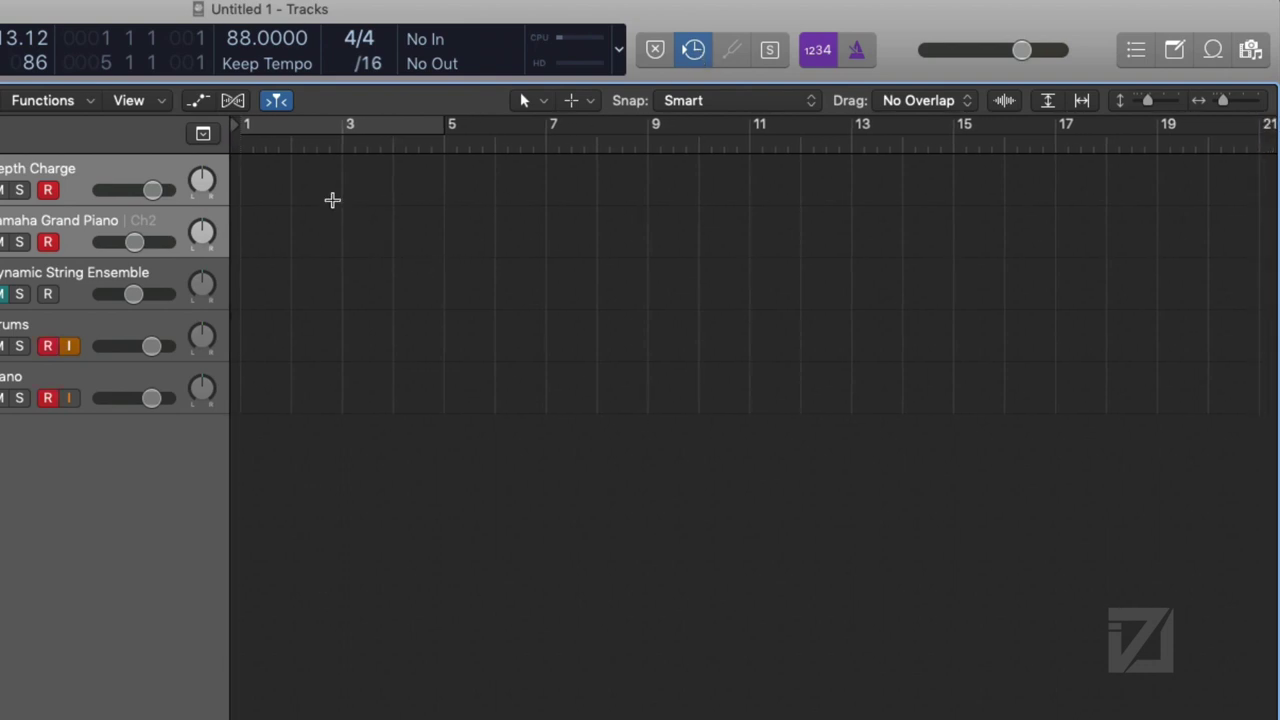
- Return Logic's playhead to bar 1, and switch to the MPC software to select the unused sequence 2
{"action": "key", "text": "Return"}
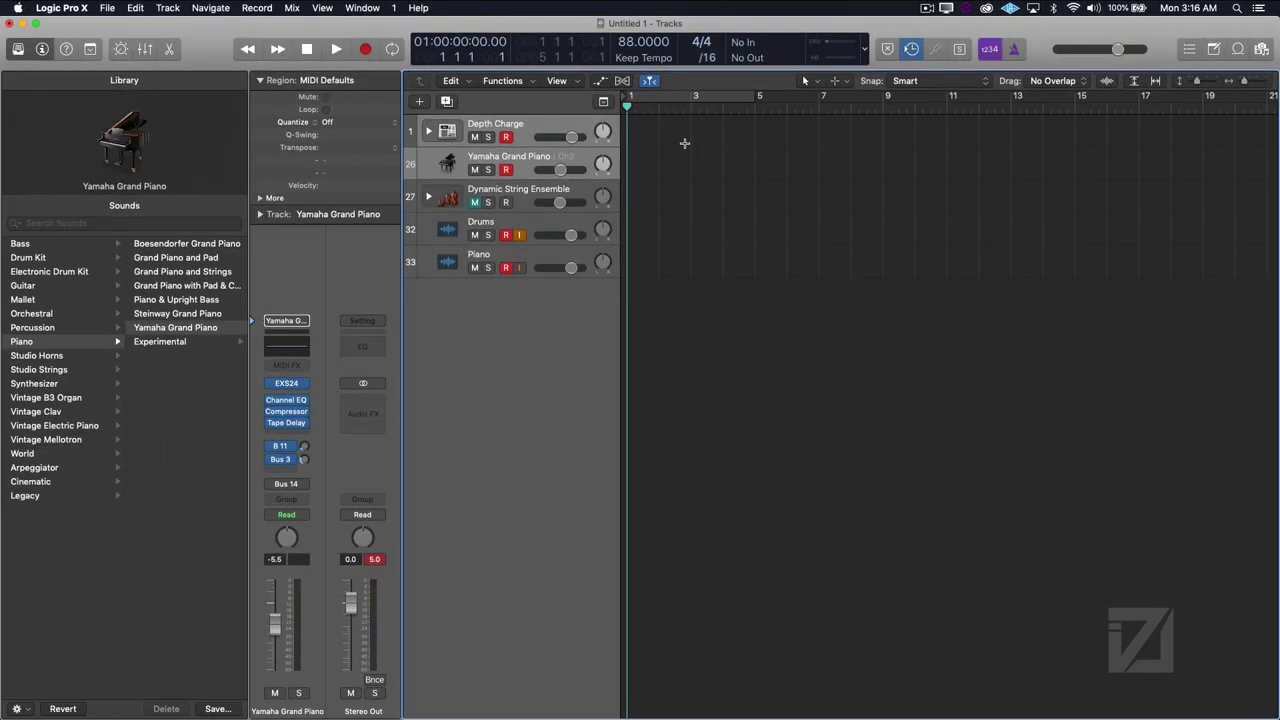
{"action": "key", "text": "super+Tab"}
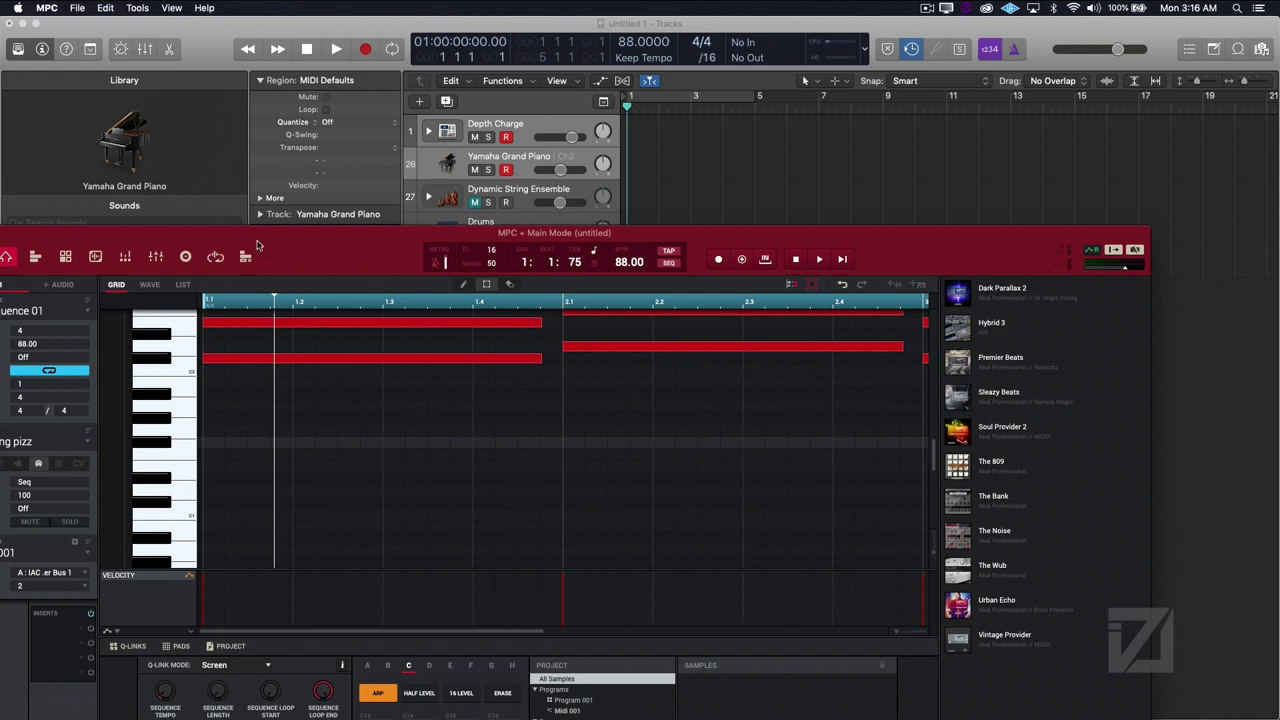
{"action": "left_click_drag", "start_coordinate": [256, 245], "coordinate": [447, 228]}
{"action": "left_click", "coordinate": [304, 282]}
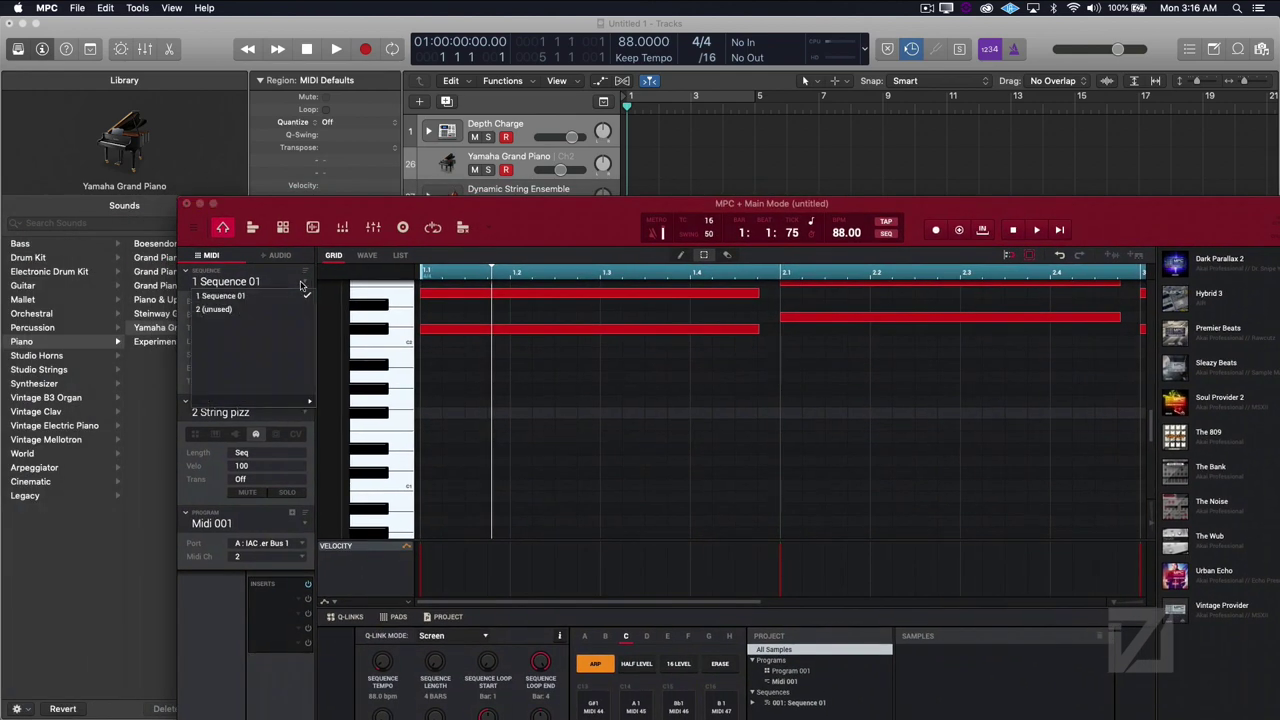
{"action": "left_click", "coordinate": [277, 309]}
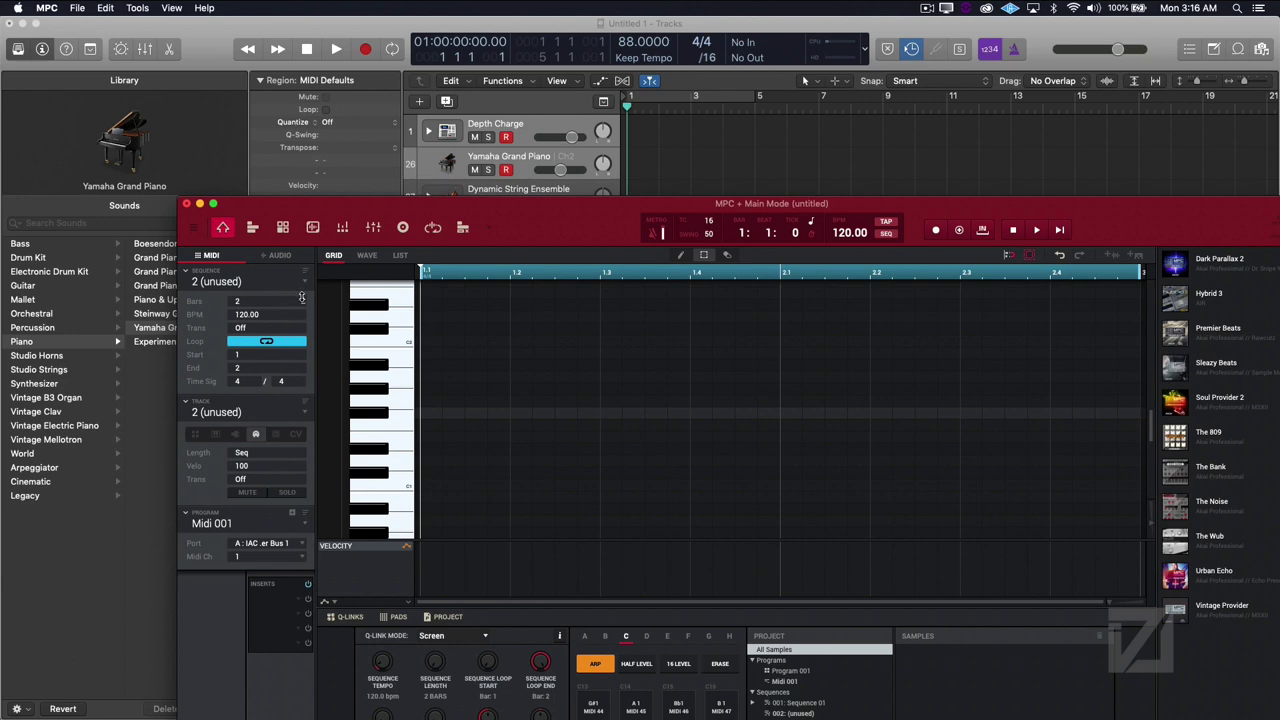
- Record in Logic Pro X while playing the MPC from unused sequence 2 into Sequence 01, stopping just past bar 10
{"action": "left_click", "coordinate": [391, 28]}
{"action": "left_click", "coordinate": [366, 50]}
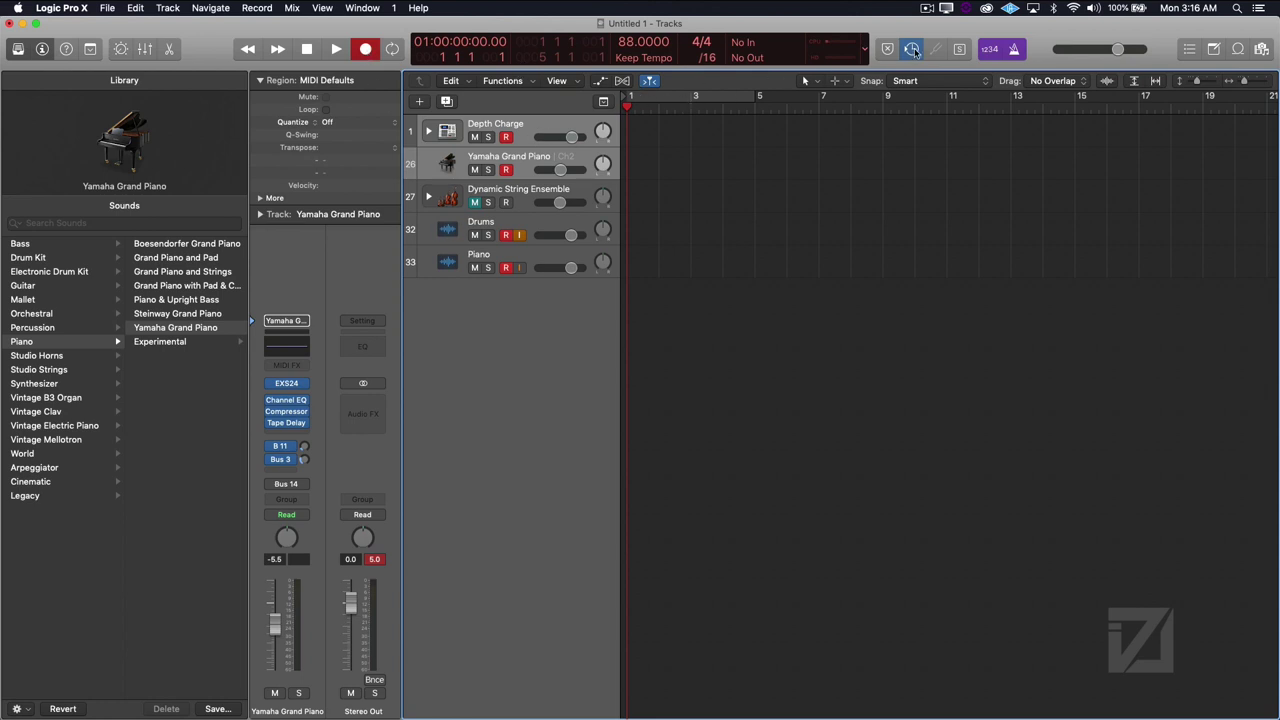
{"action": "key", "text": "super+Tab"}
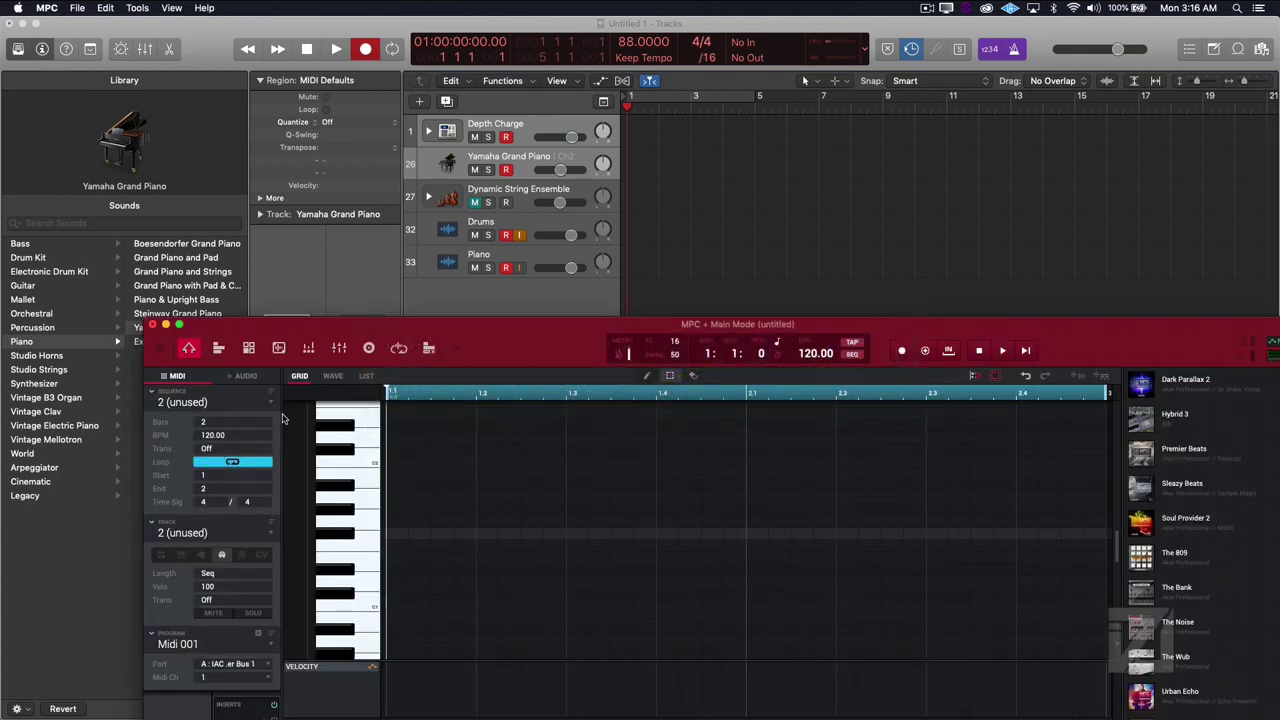
{"action": "key", "text": "space"}
{"action": "left_click", "coordinate": [268, 403]}
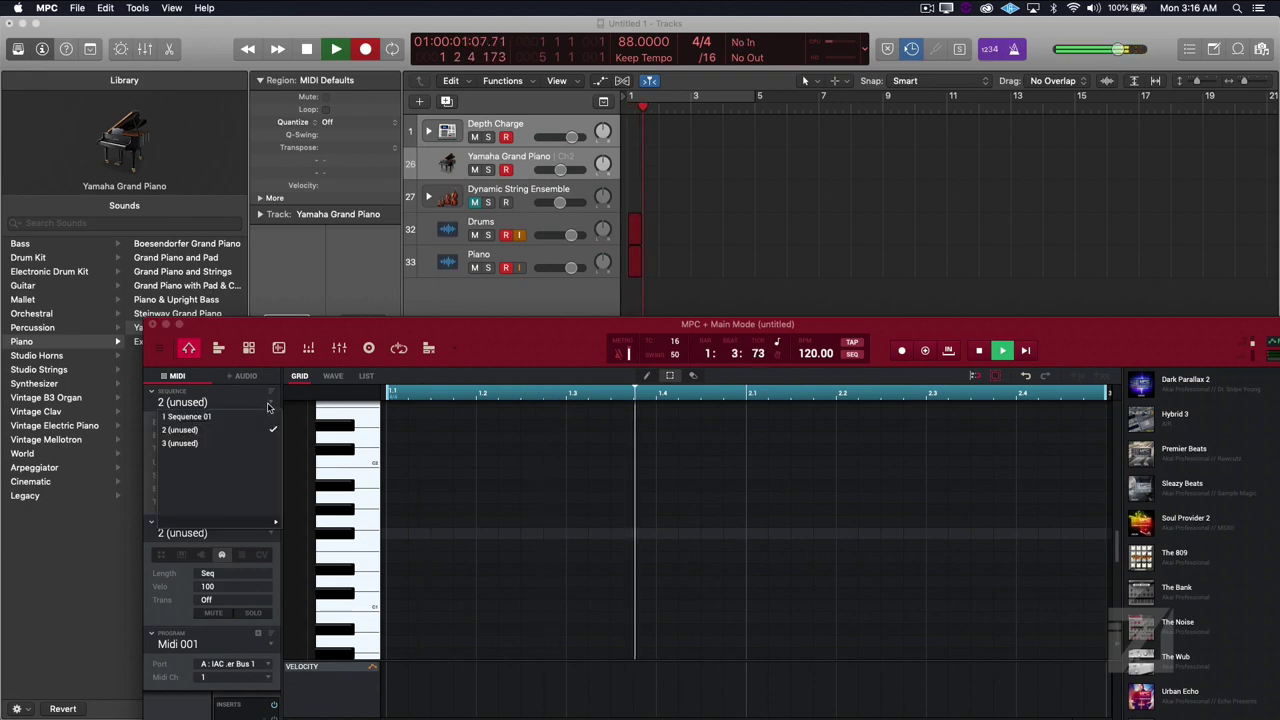
{"action": "left_click", "coordinate": [245, 417]}
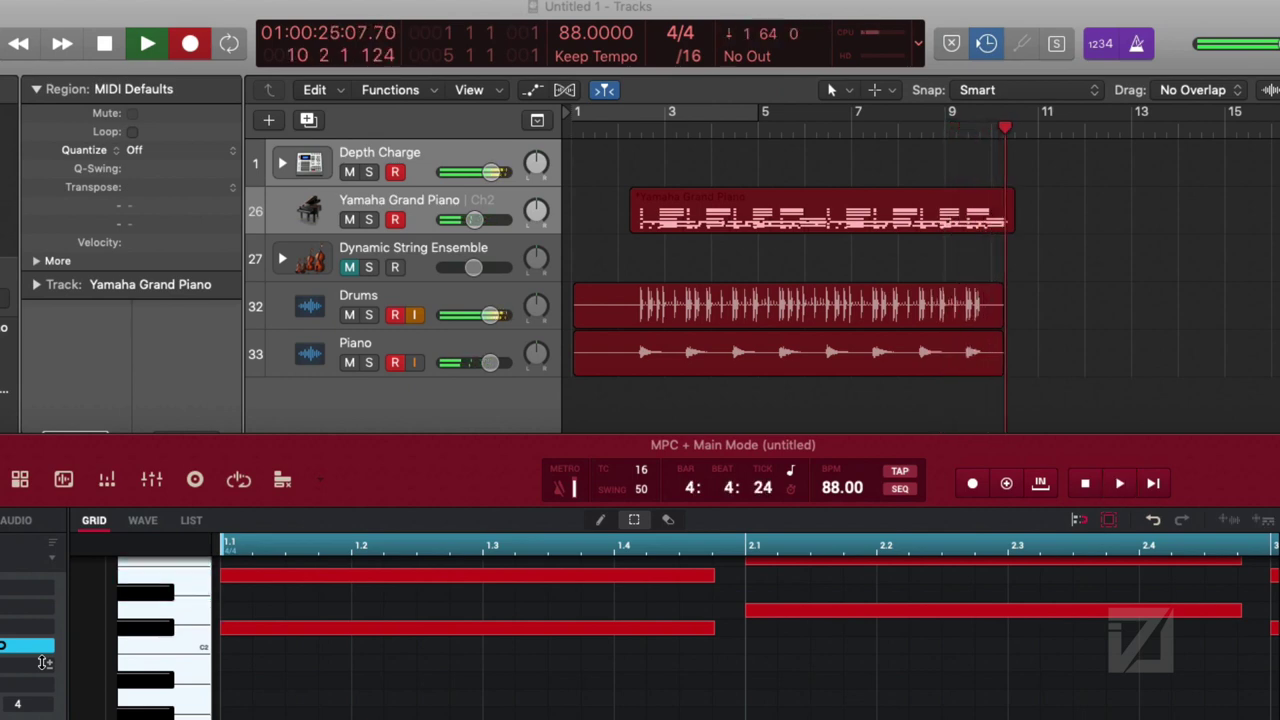
{"action": "key", "text": "space"}
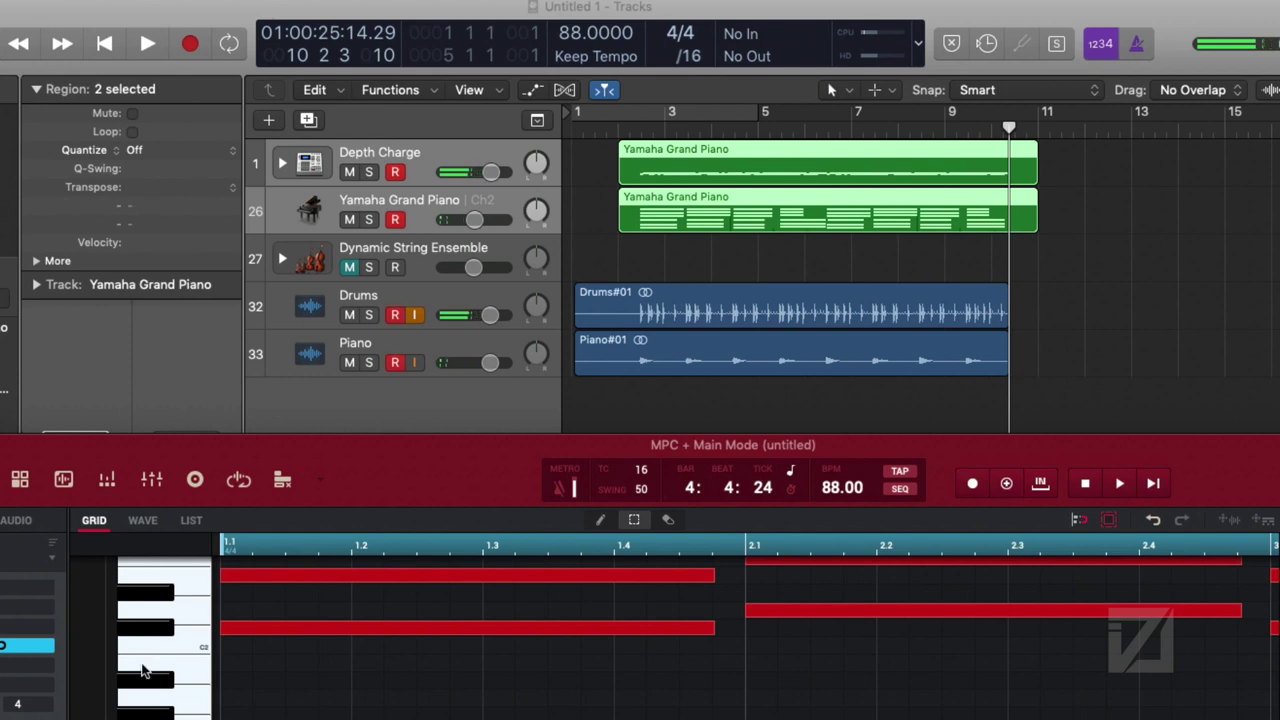
- In Logic Pro X, disarm and mute the Depth Charge and Yamaha Grand Piano tracks
{"action": "left_click", "coordinate": [372, 405]}
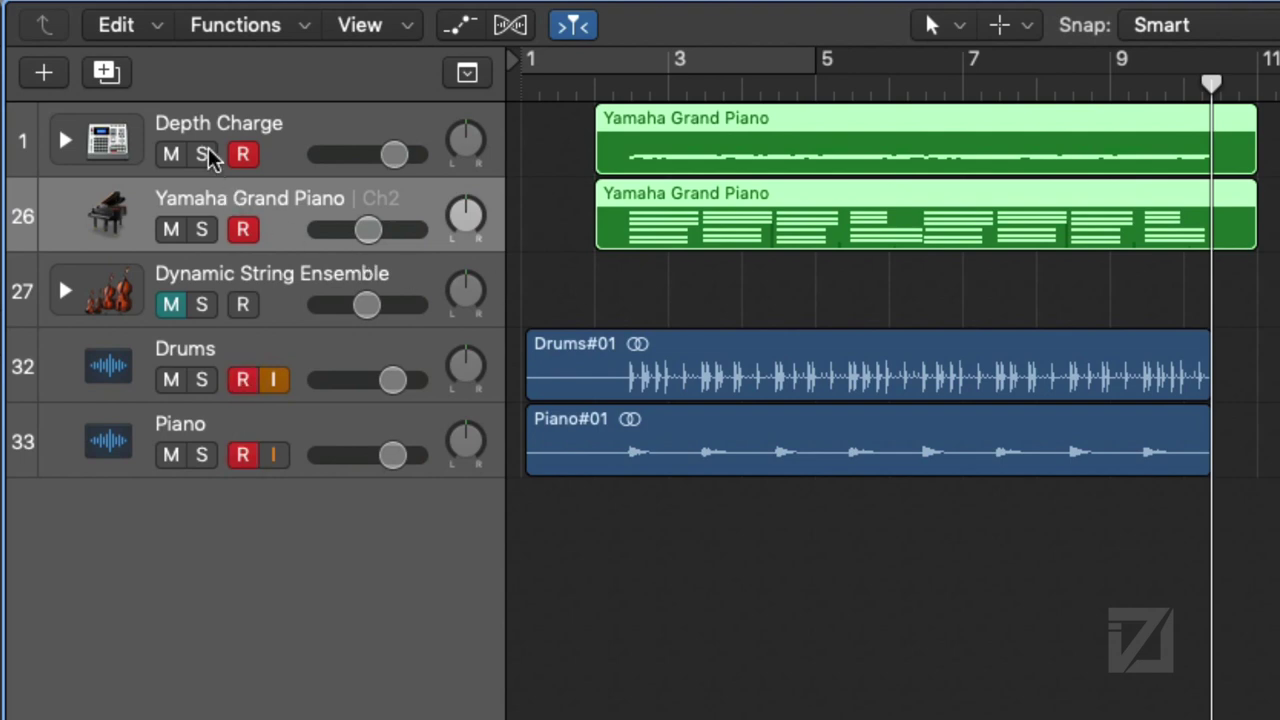
{"action": "left_click", "coordinate": [243, 156]}
{"action": "left_click", "coordinate": [245, 230]}
{"action": "left_click", "coordinate": [171, 154]}
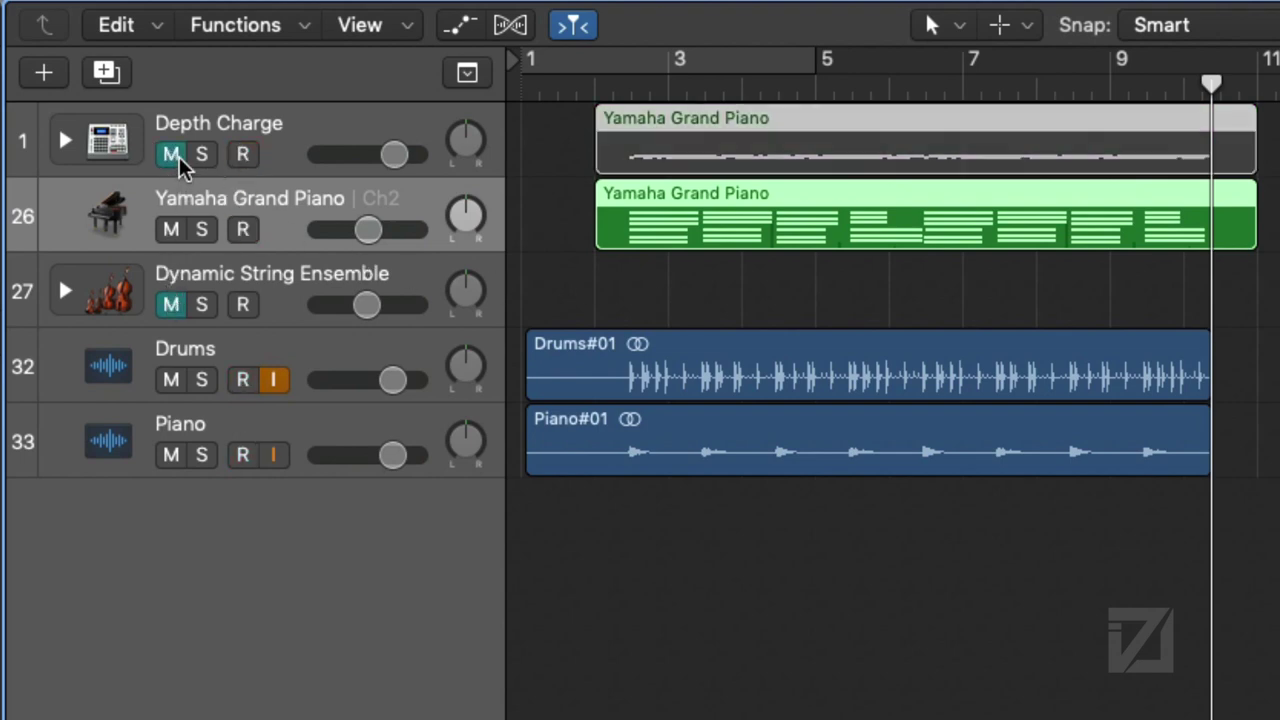
{"action": "left_click", "coordinate": [171, 229]}
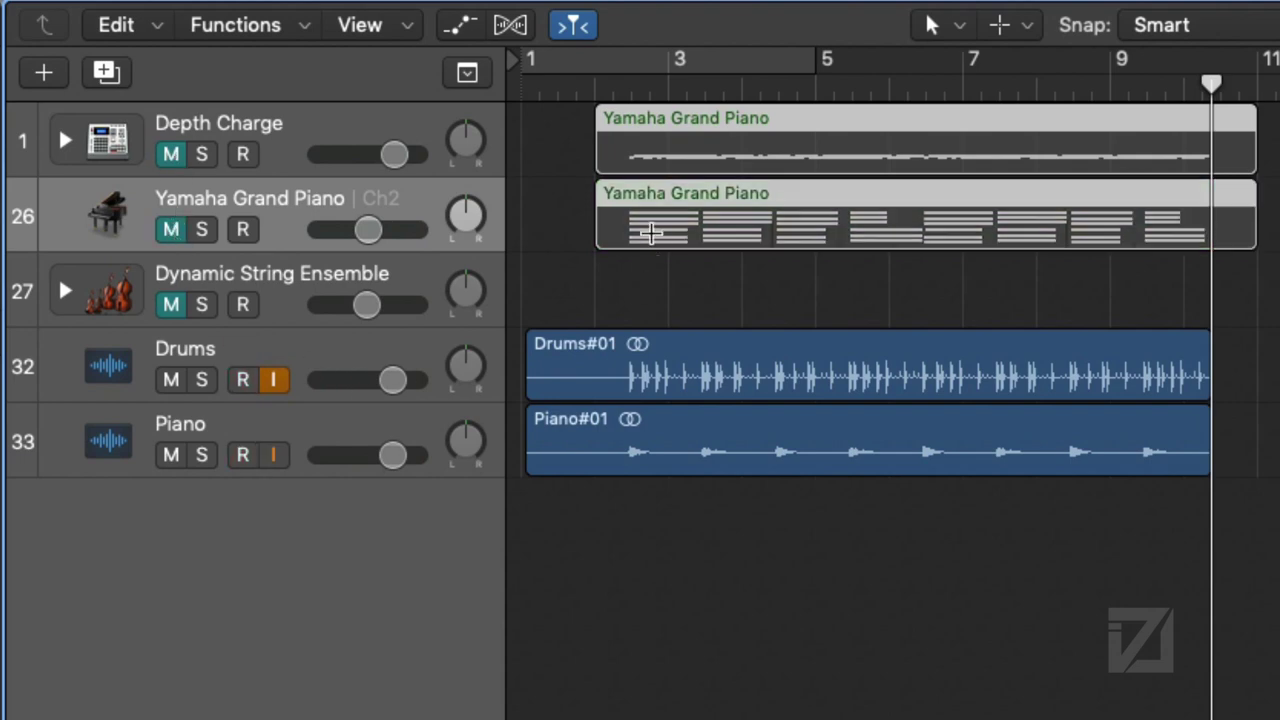
- Play back the recorded Drums and Piano audio, and mute the Drums#01 and Piano#01 regions
{"action": "key", "text": "space"}
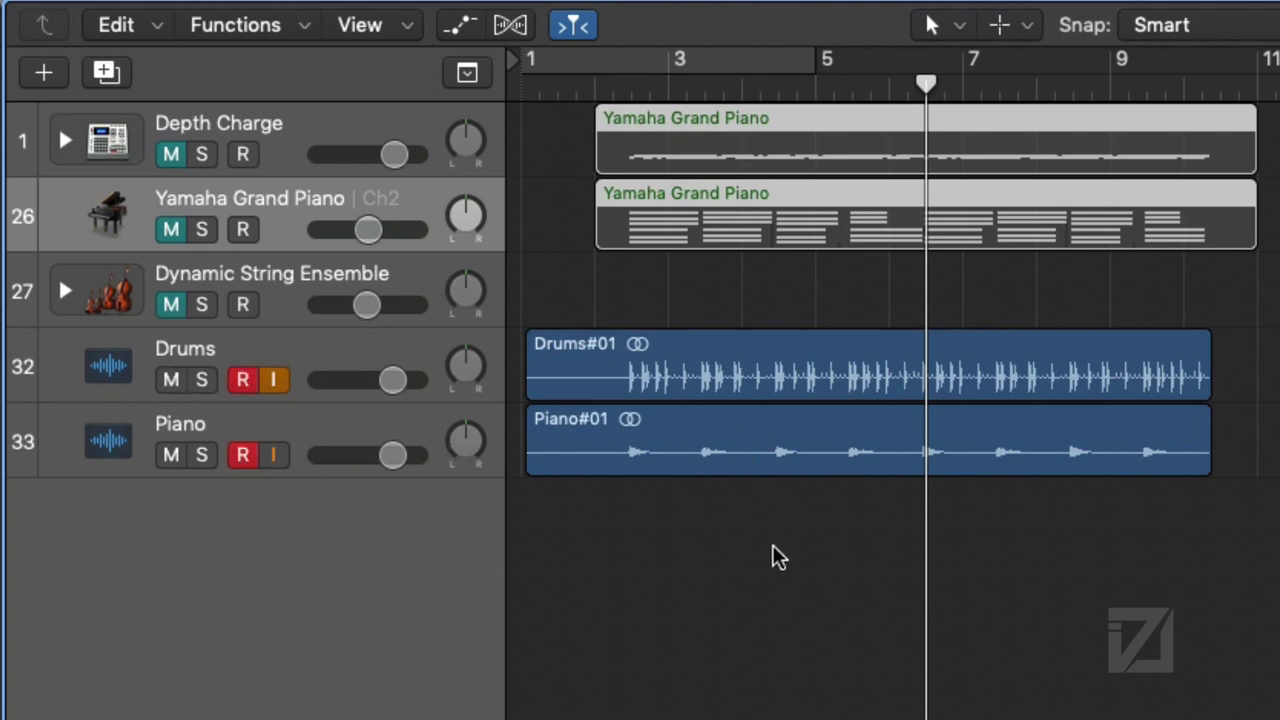
{"action": "left_click_drag", "start_coordinate": [776, 550], "coordinate": [776, 353]}
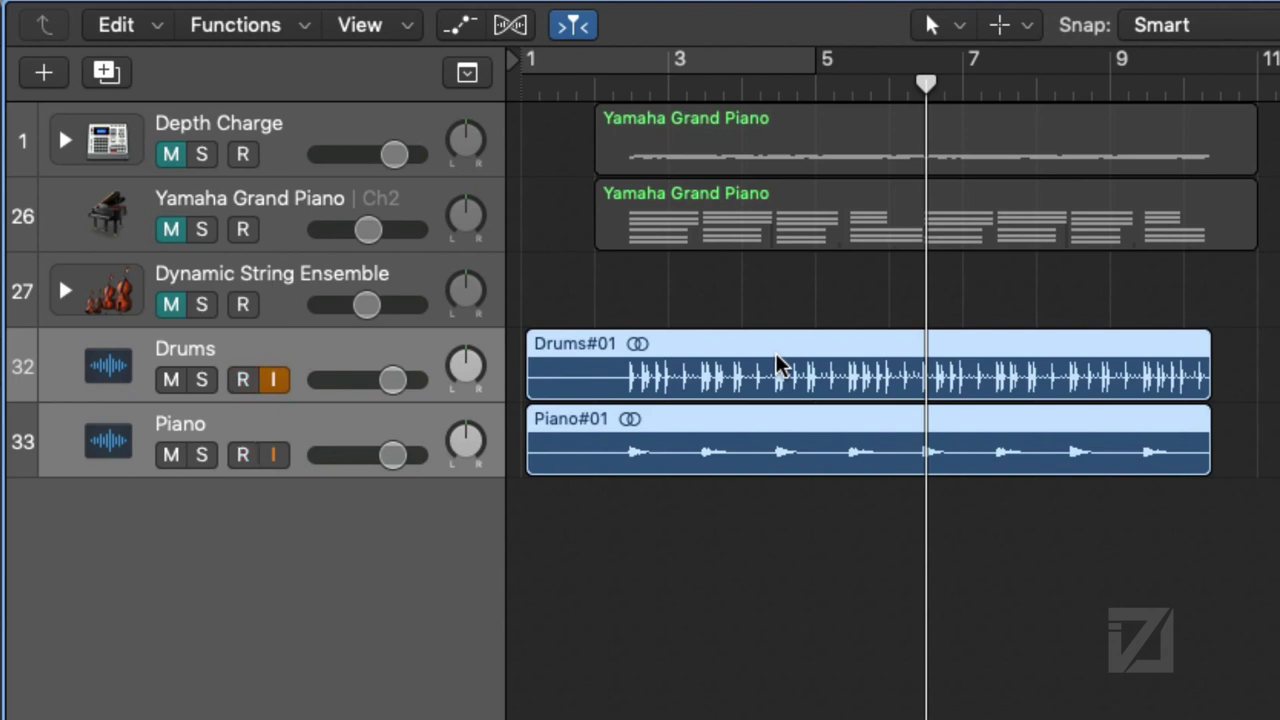
{"action": "key", "text": "ctrl+m"}
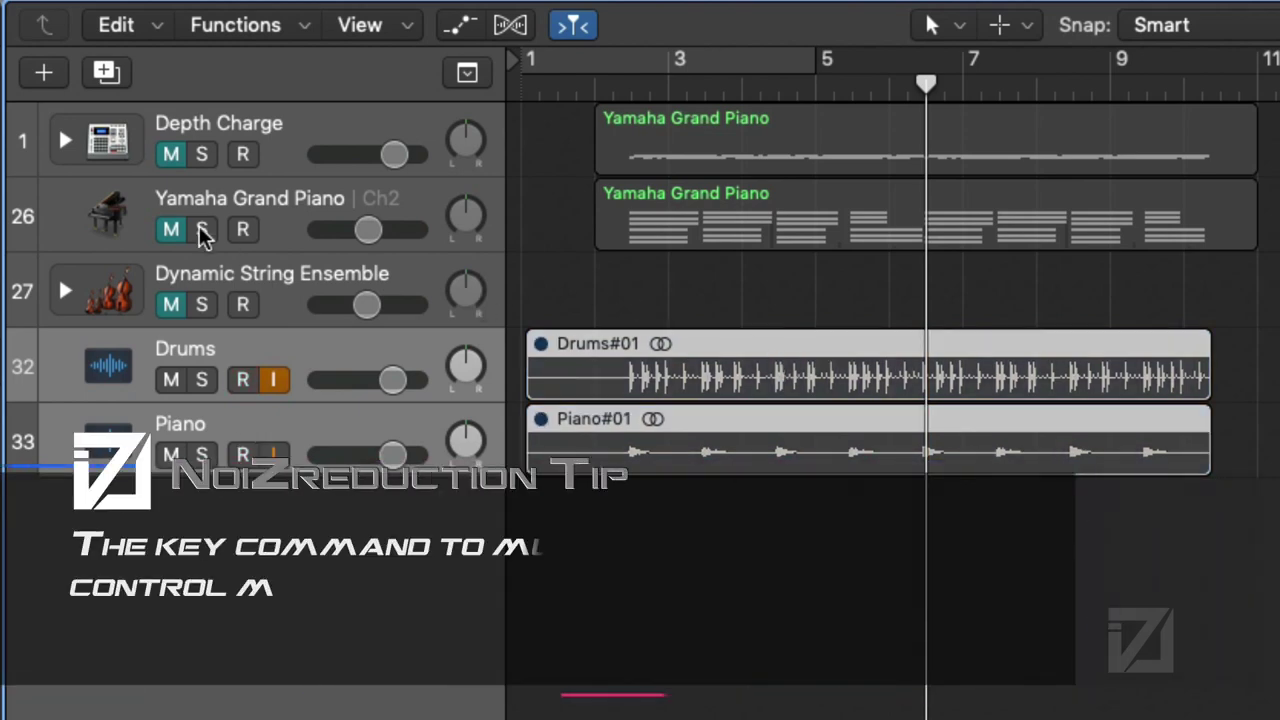
- Unmute the Depth Charge and Yamaha Grand Piano tracks, and play back their recorded MIDI regions
{"action": "left_click", "coordinate": [171, 154]}
{"action": "left_click", "coordinate": [171, 230]}
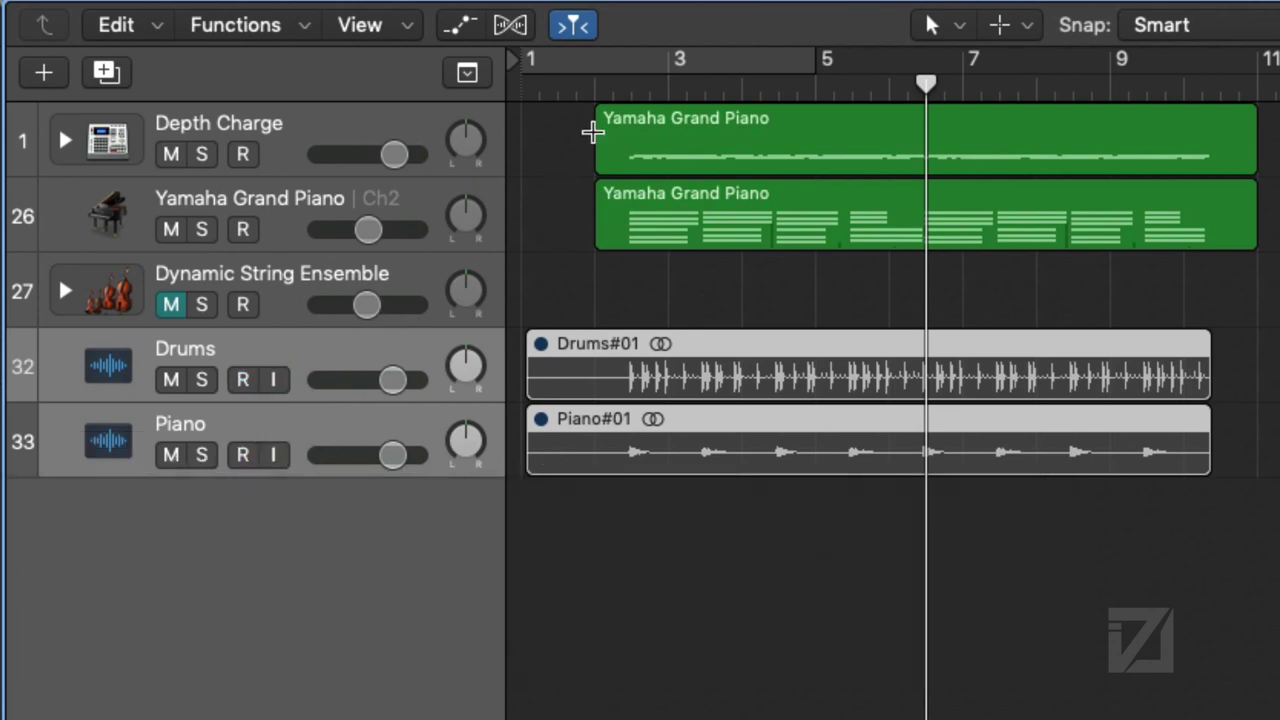
{"action": "key", "text": "space"}
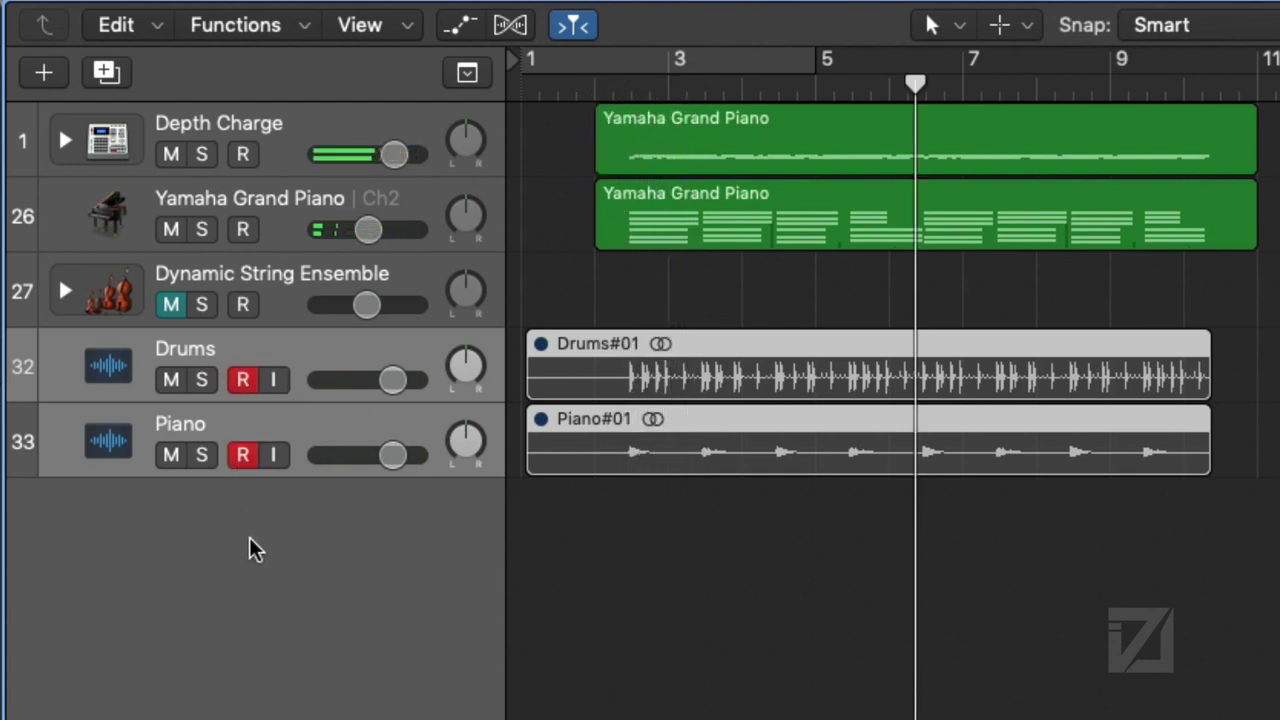
- Route the Depth Charge track's output from Bus 13 to Stereo Output
{"action": "left_click", "coordinate": [252, 543]}
{"action": "left_click", "coordinate": [278, 150]}
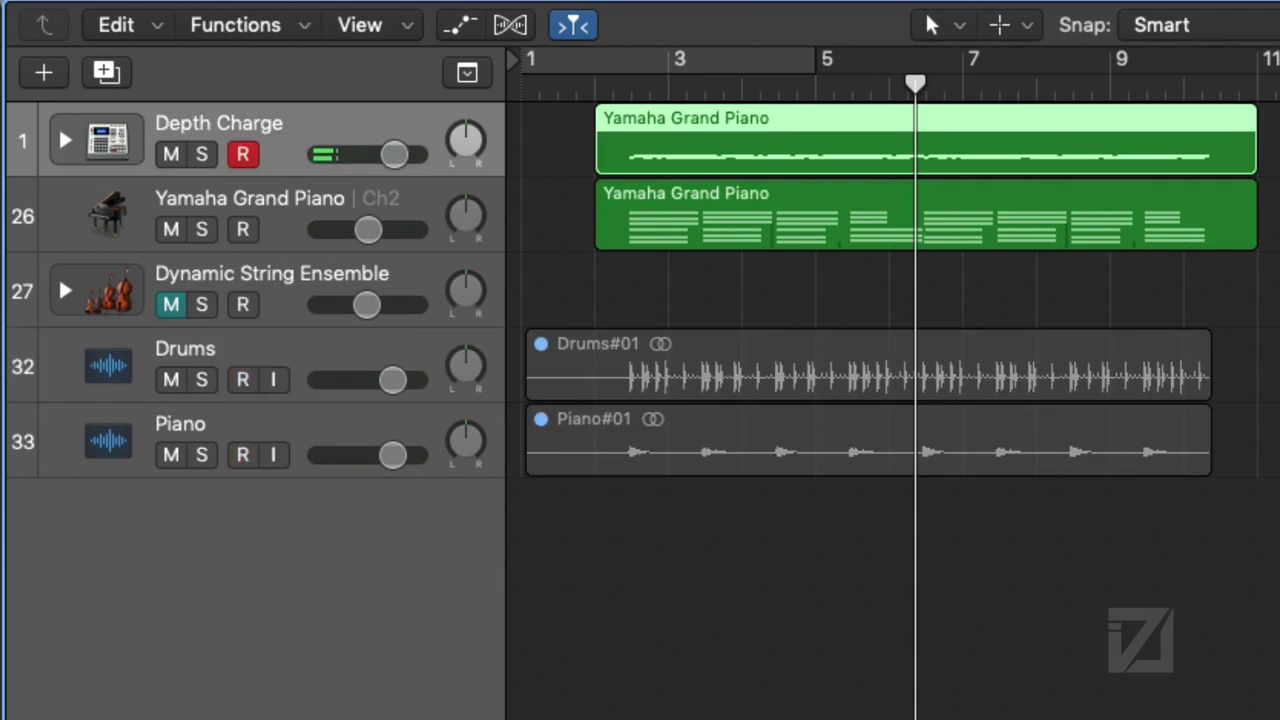
{"action": "left_click", "coordinate": [81, 617]}
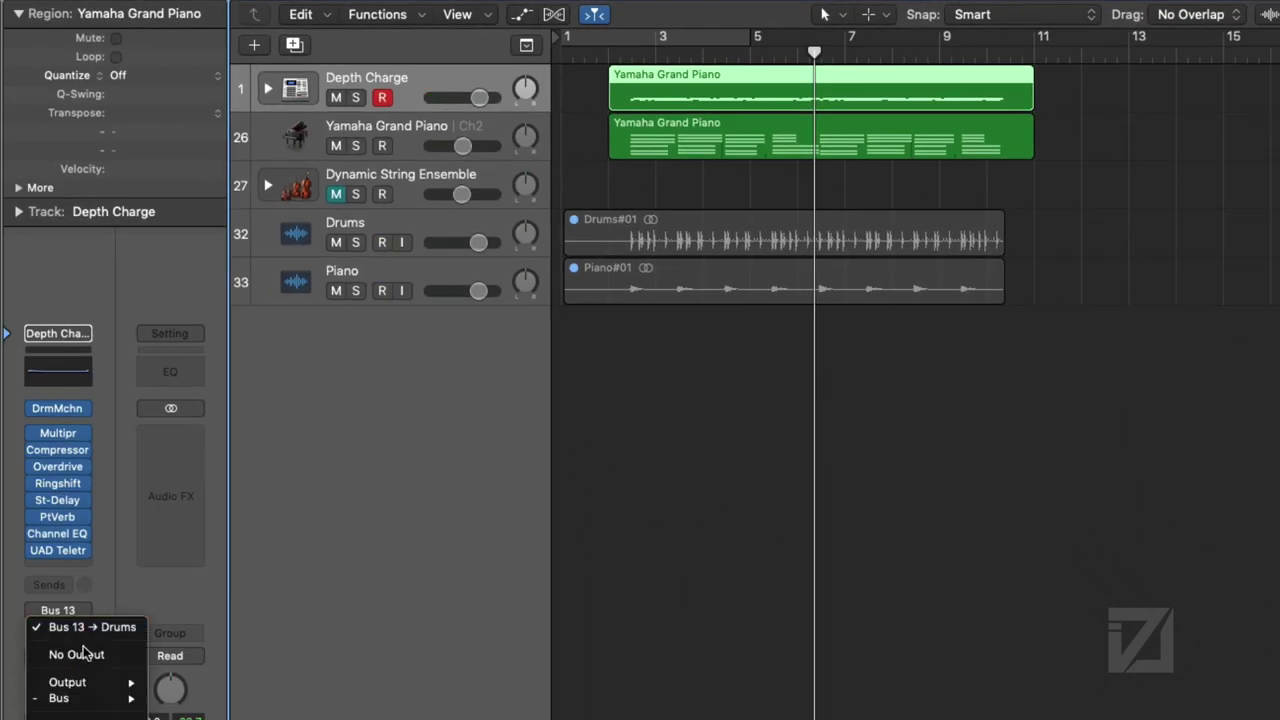
{"action": "mouse_move", "coordinate": [96, 683]}
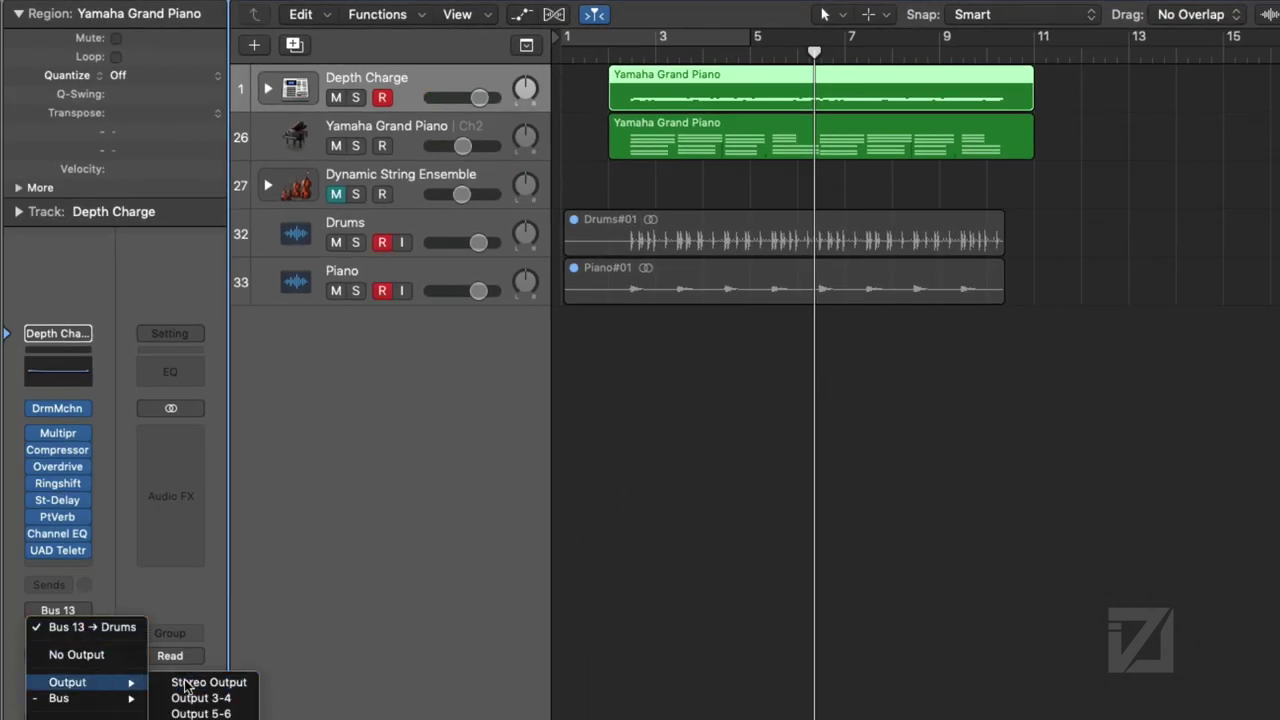
{"action": "left_click", "coordinate": [200, 682]}
- Route the Yamaha Grand Piano track's output from Bus 14 to Stereo Output, and start playback from about bar 2
{"action": "left_click", "coordinate": [409, 121]}
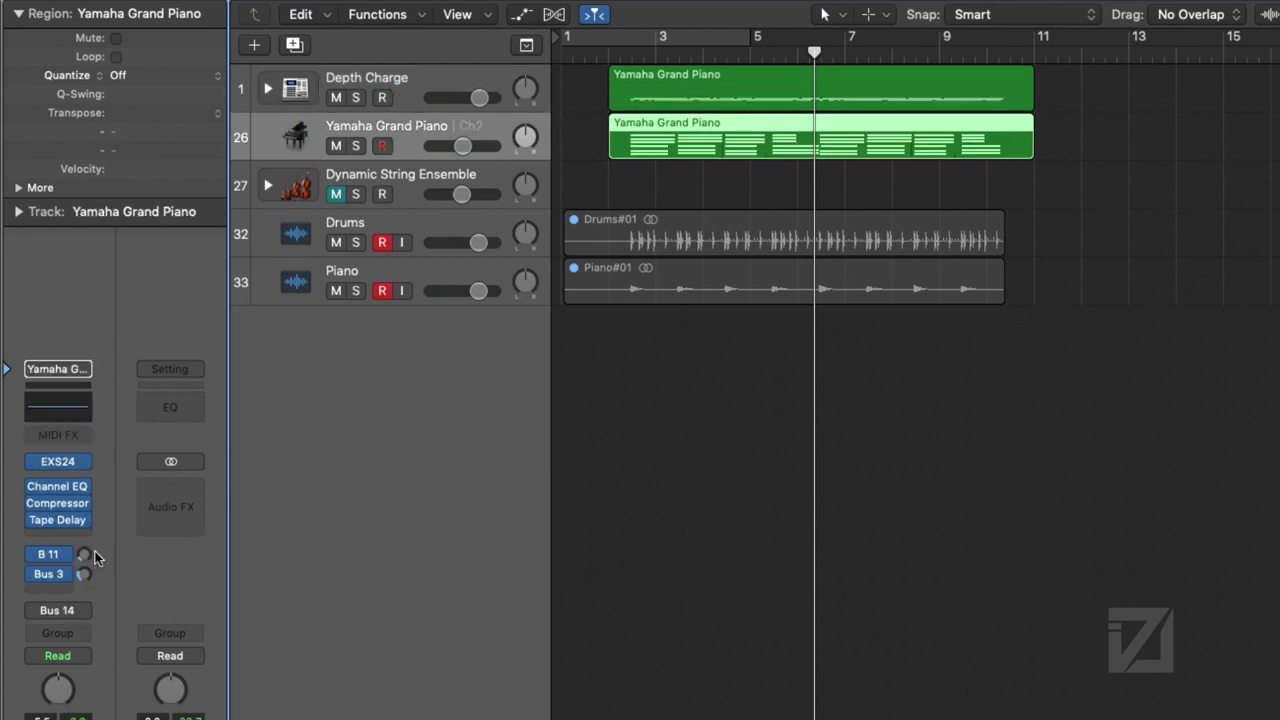
{"action": "left_click", "coordinate": [86, 610]}
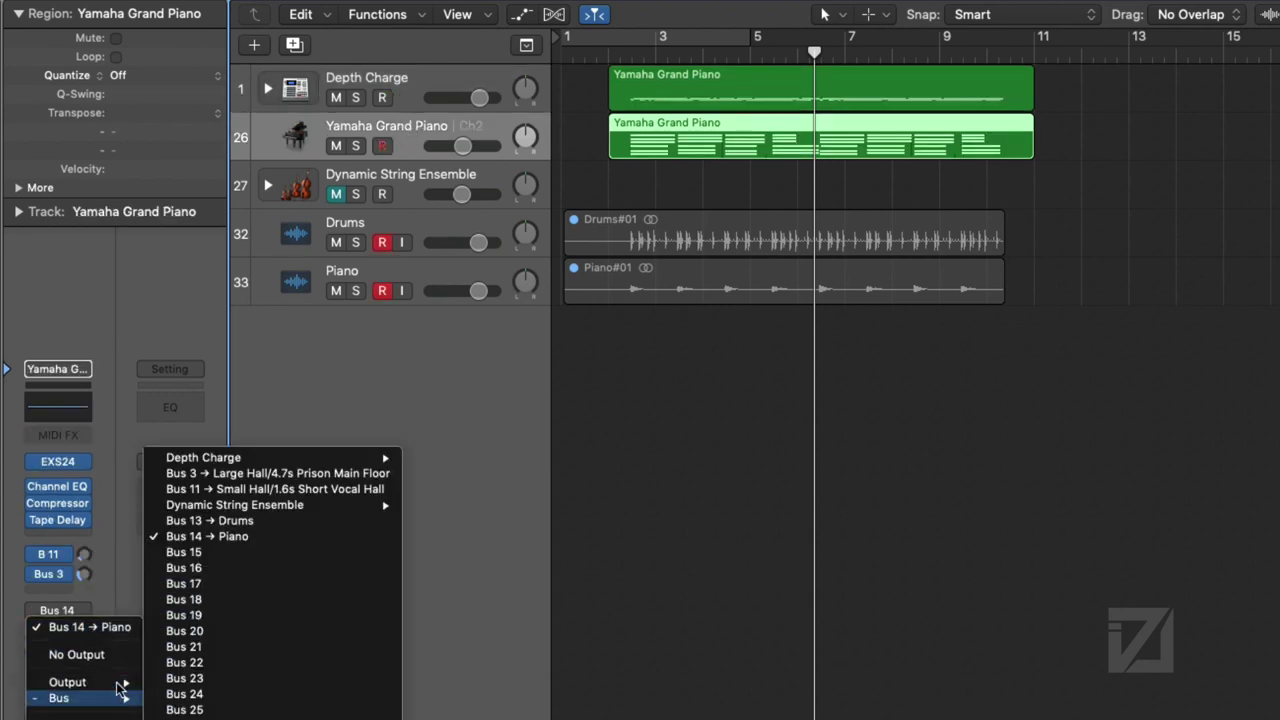
{"action": "mouse_move", "coordinate": [122, 684]}
{"action": "left_click", "coordinate": [180, 686]}
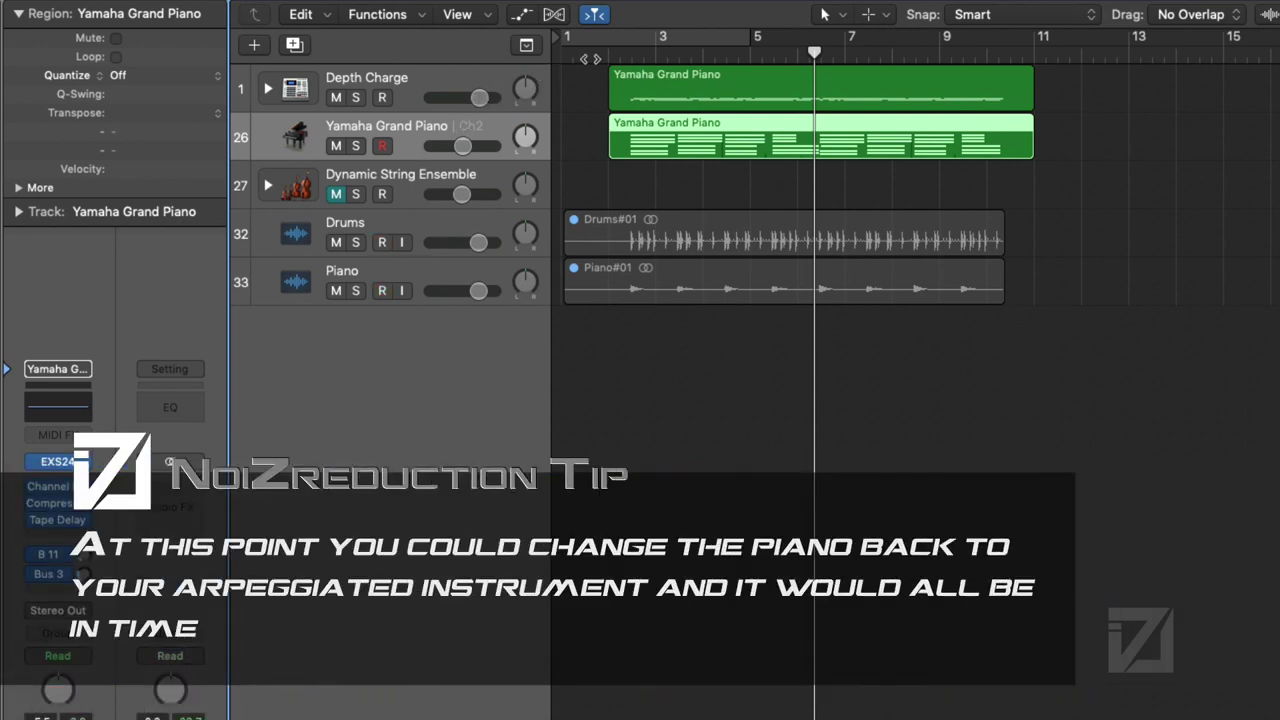
{"action": "double_click", "coordinate": [605, 56]}
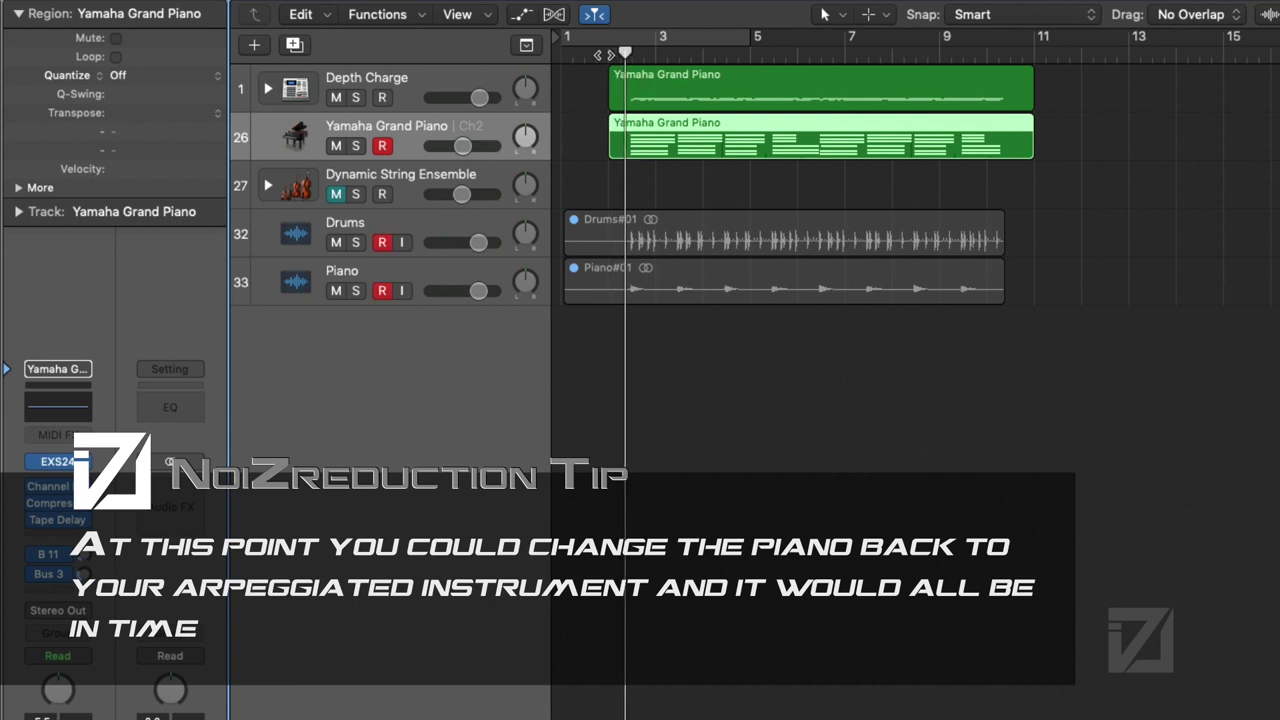